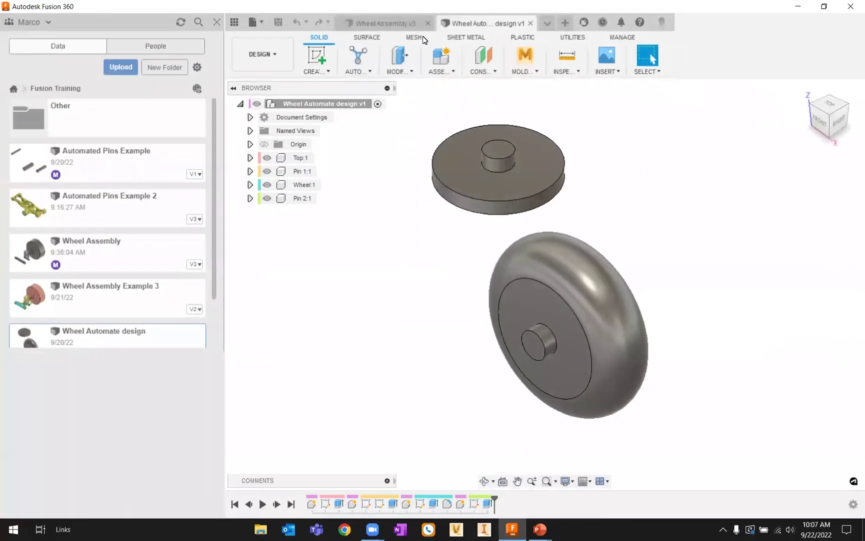
Switch to the Automated Pins Example design and check the Automated Modeling option among the preview features in the preferences.
{"action": "left_click", "coordinate": [399, 24]}
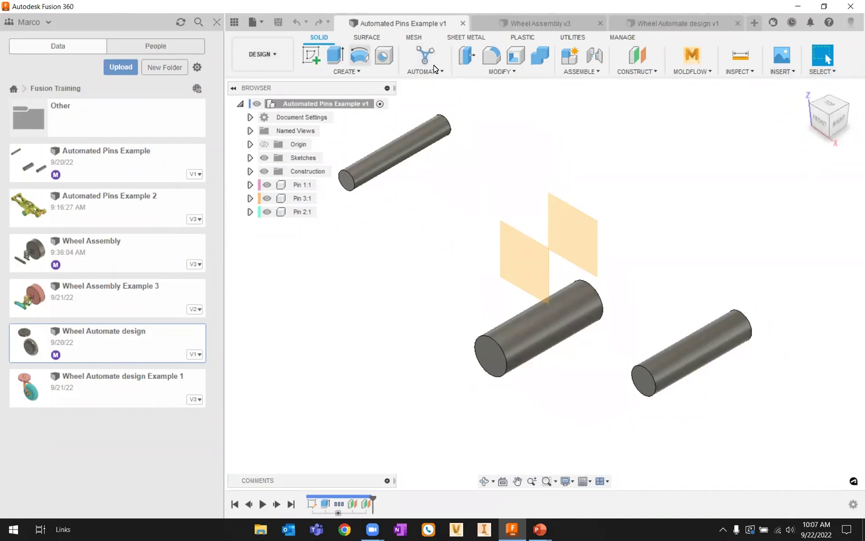
{"action": "left_click", "coordinate": [851, 23]}
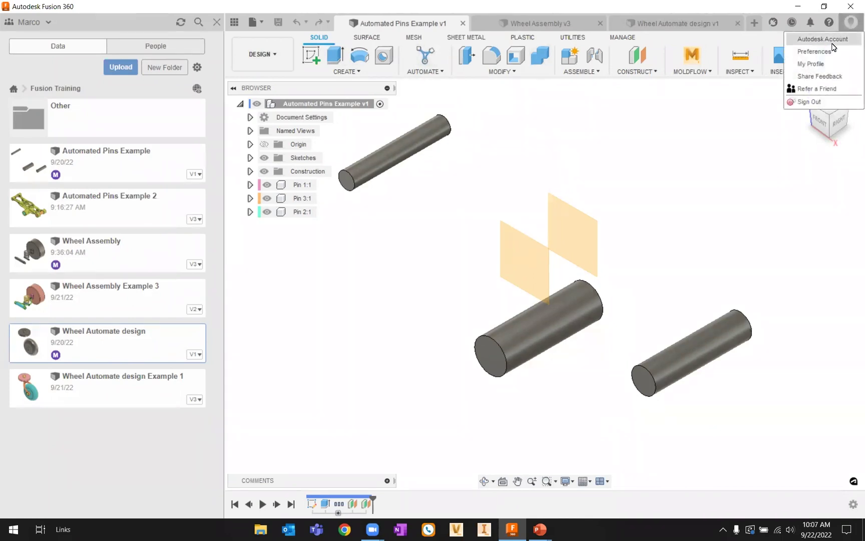
{"action": "left_click", "coordinate": [809, 53]}
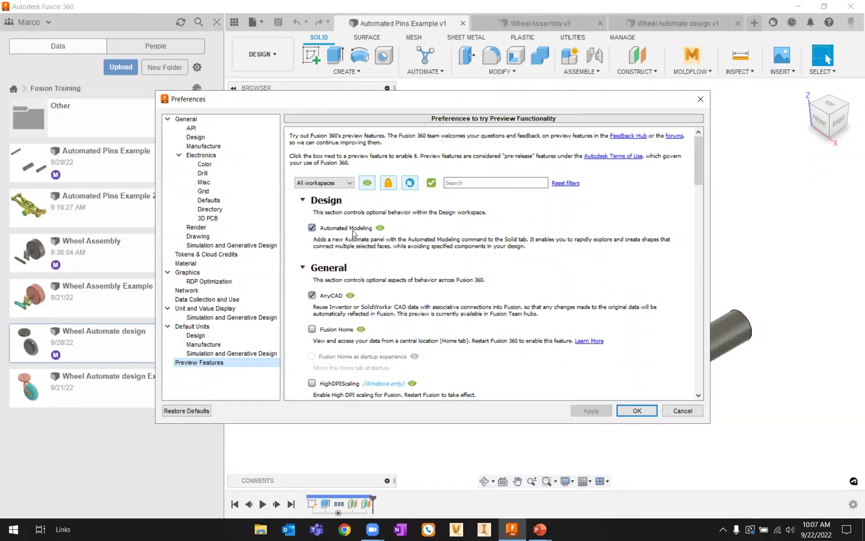
{"action": "left_click", "coordinate": [634, 411]}
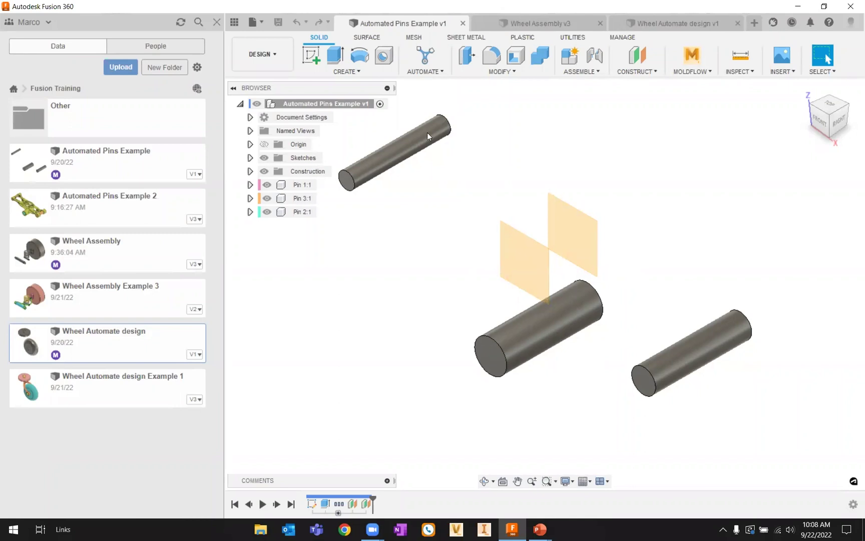
Generate Automated Modeling shapes connecting the cylindrical faces of all three pins, with the operation set to New Body.
{"action": "left_click", "coordinate": [426, 60]}
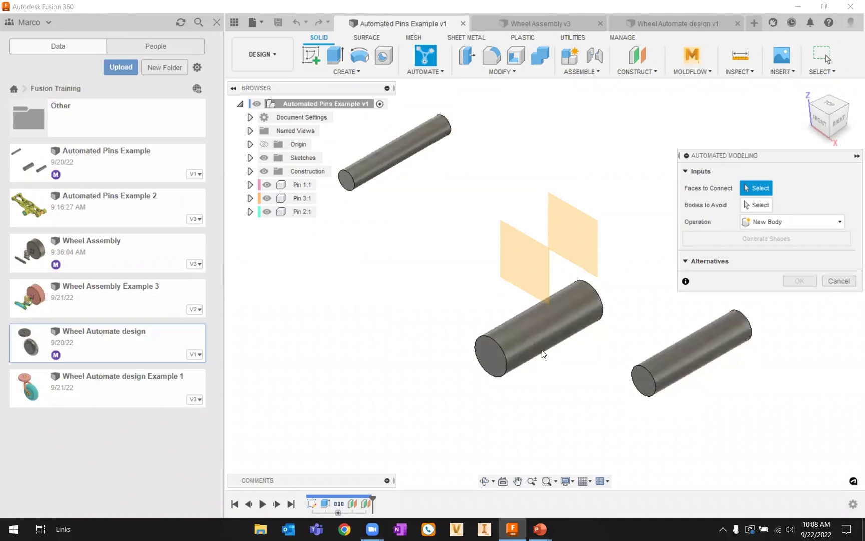
{"action": "left_click", "coordinate": [400, 153]}
{"action": "left_click", "coordinate": [696, 357]}
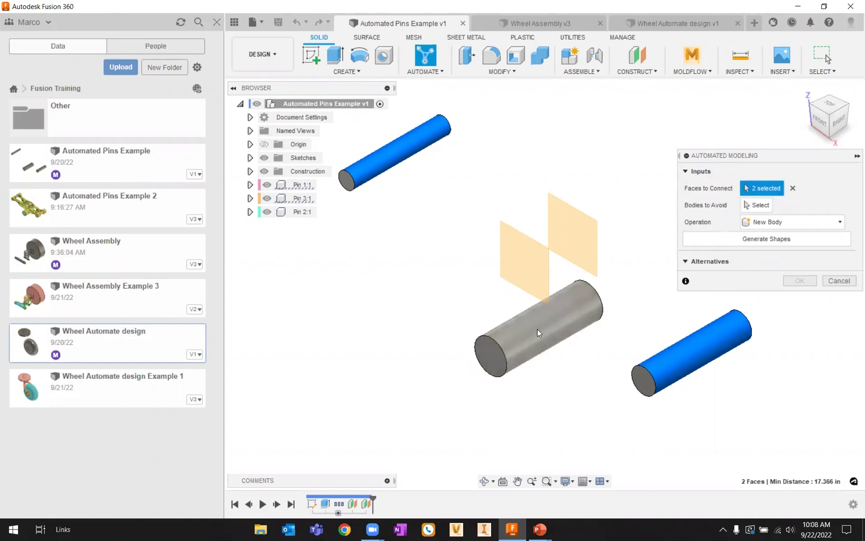
{"action": "left_click", "coordinate": [551, 345]}
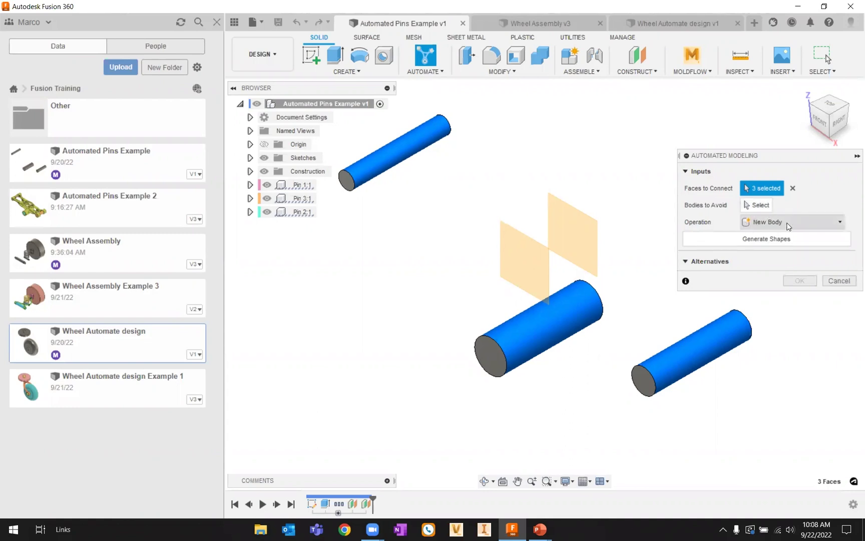
{"action": "left_click", "coordinate": [760, 244]}
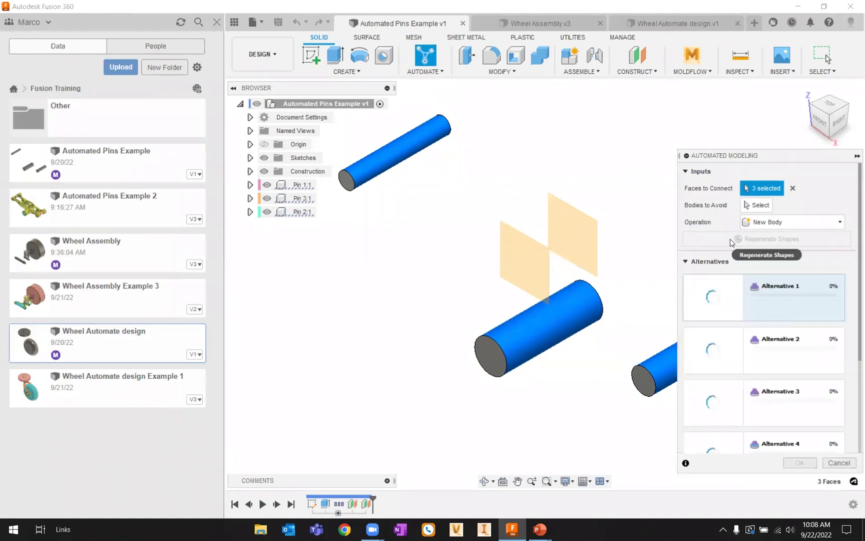
Examine the generated preview of Alternative 1, including how it wraps around the upper pin.
{"action": "scroll", "coordinate": [766, 301], "scroll_direction": "down", "scroll_amount": 3}
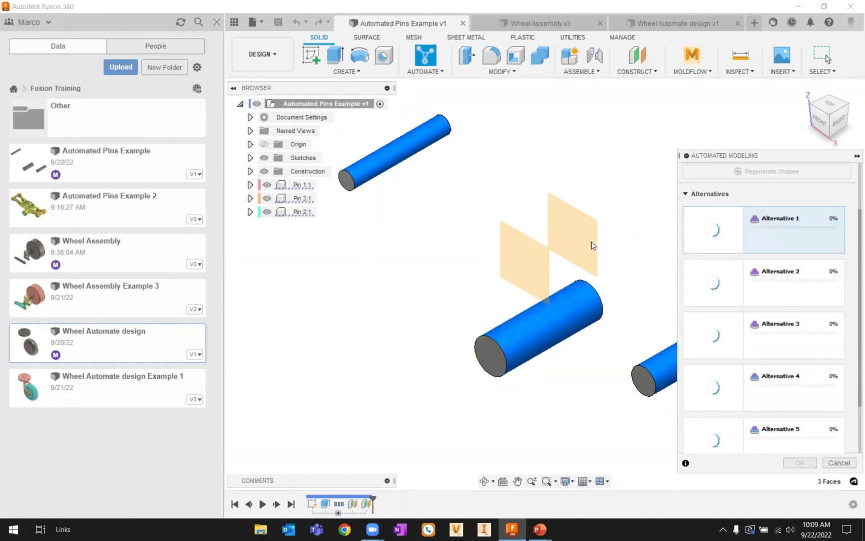
{"action": "scroll", "coordinate": [605, 203], "scroll_direction": "down", "scroll_amount": 1}
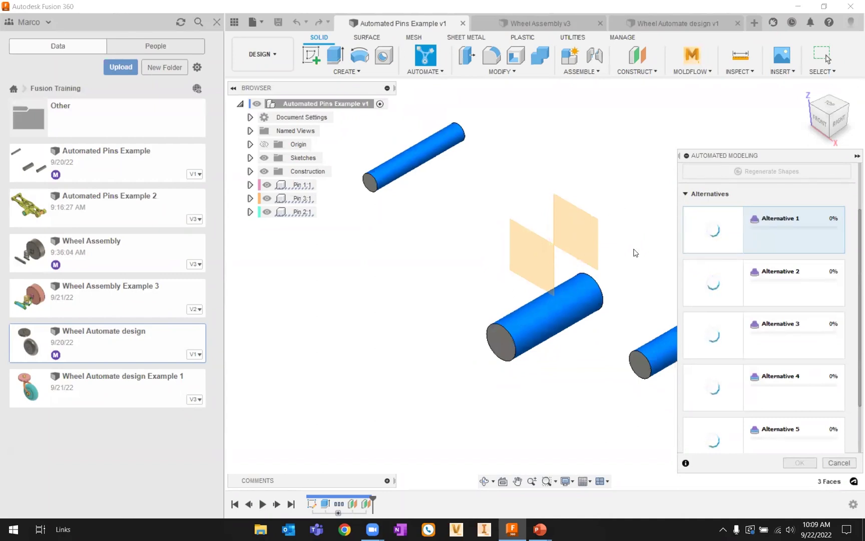
{"action": "middle_click_drag", "start_coordinate": [636, 236], "coordinate": [581, 248]}
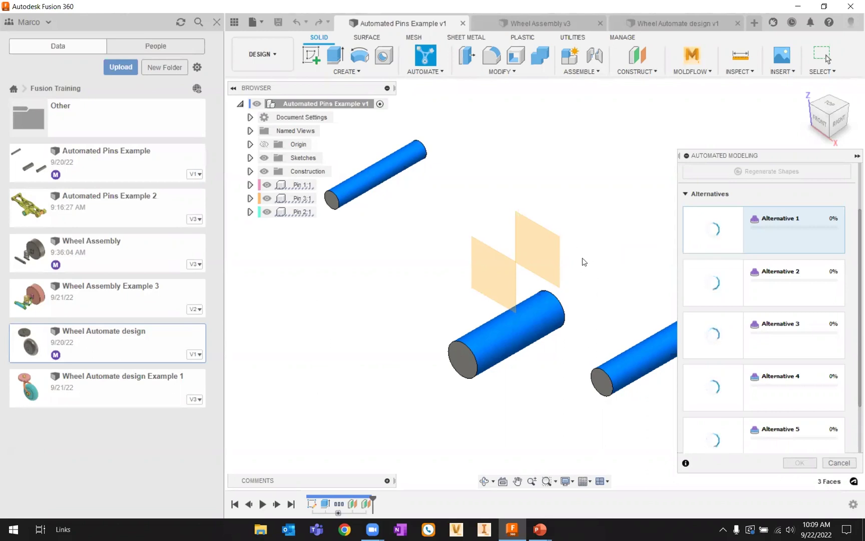
{"action": "middle_click_drag", "start_coordinate": [586, 250], "coordinate": [558, 265]}
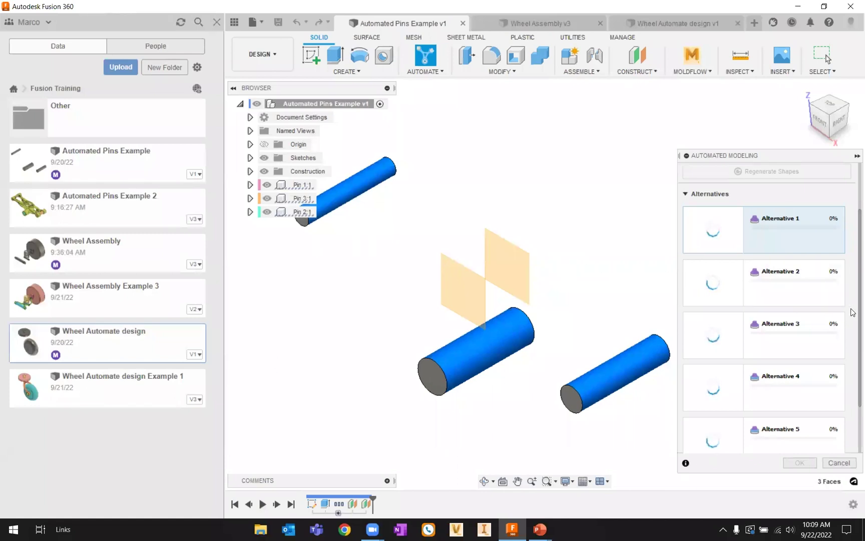
{"action": "scroll", "coordinate": [851, 317], "scroll_direction": "down", "scroll_amount": 2}
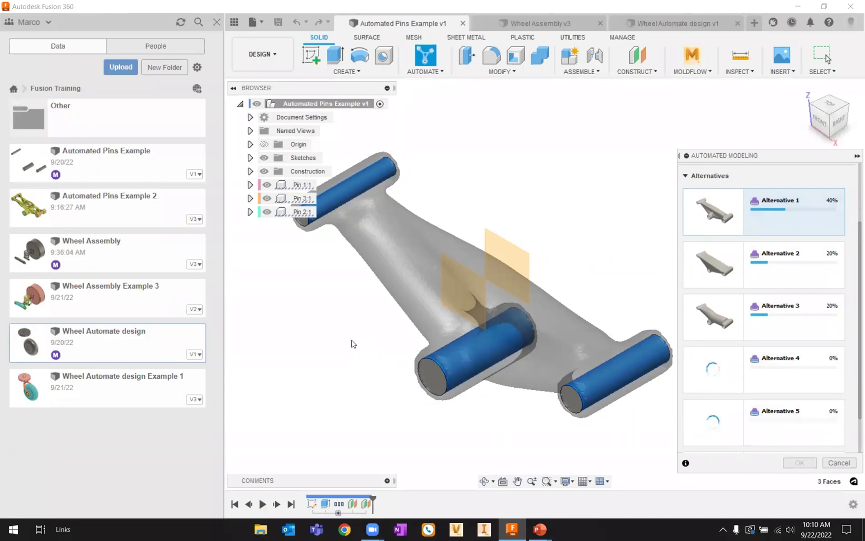
{"action": "scroll", "coordinate": [365, 335], "scroll_direction": "up", "scroll_amount": 3}
{"action": "scroll", "coordinate": [325, 255], "scroll_direction": "up", "scroll_amount": 5}
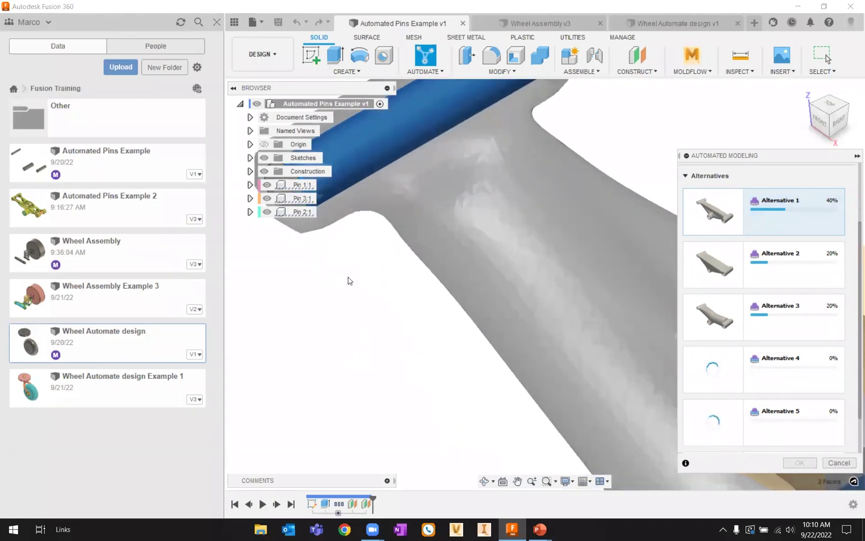
{"action": "middle_click_drag", "start_coordinate": [365, 271], "coordinate": [352, 239], "text": "shift"}
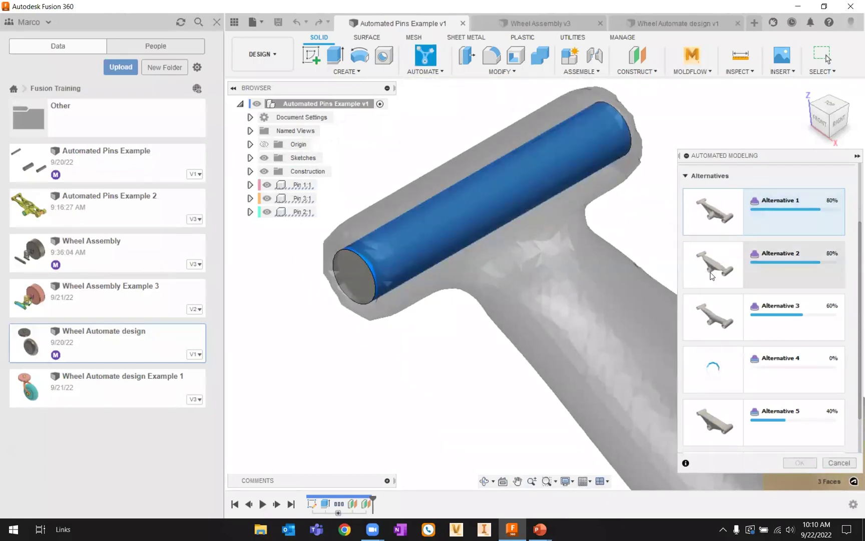
Preview Alternatives 2, 3 and 4 in turn to compare their connecting shapes.
{"action": "left_click", "coordinate": [717, 257]}
{"action": "scroll", "coordinate": [599, 296], "scroll_direction": "down", "scroll_amount": 3}
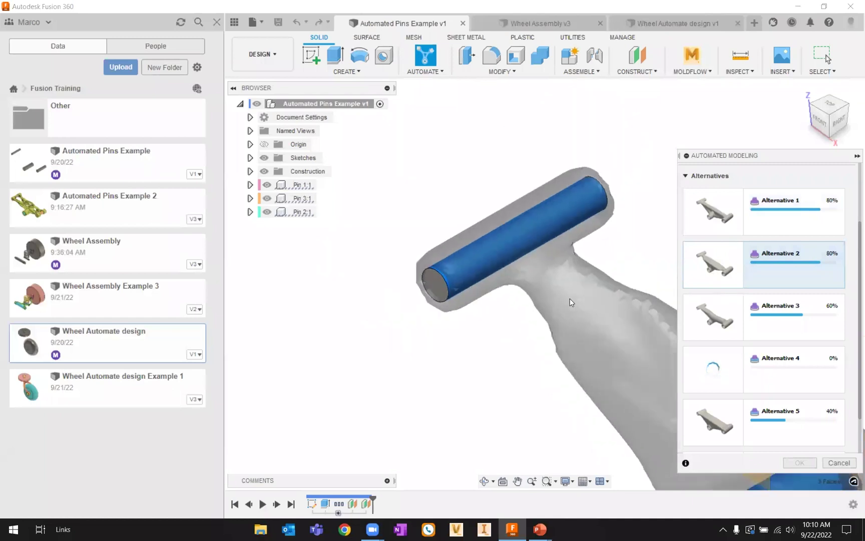
{"action": "scroll", "coordinate": [572, 390], "scroll_direction": "down", "scroll_amount": 4}
{"action": "scroll", "coordinate": [420, 328], "scroll_direction": "down", "scroll_amount": 1}
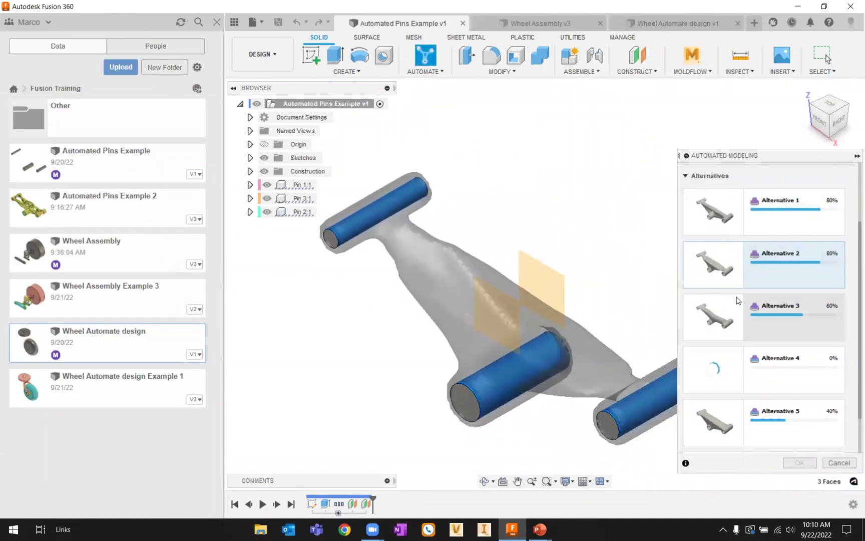
{"action": "left_click", "coordinate": [738, 314]}
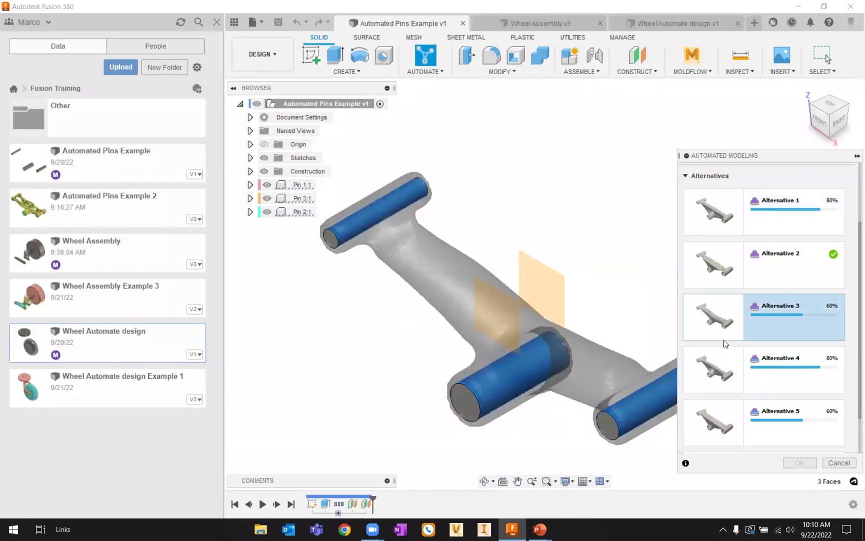
{"action": "scroll", "coordinate": [741, 340], "scroll_direction": "down", "scroll_amount": 1}
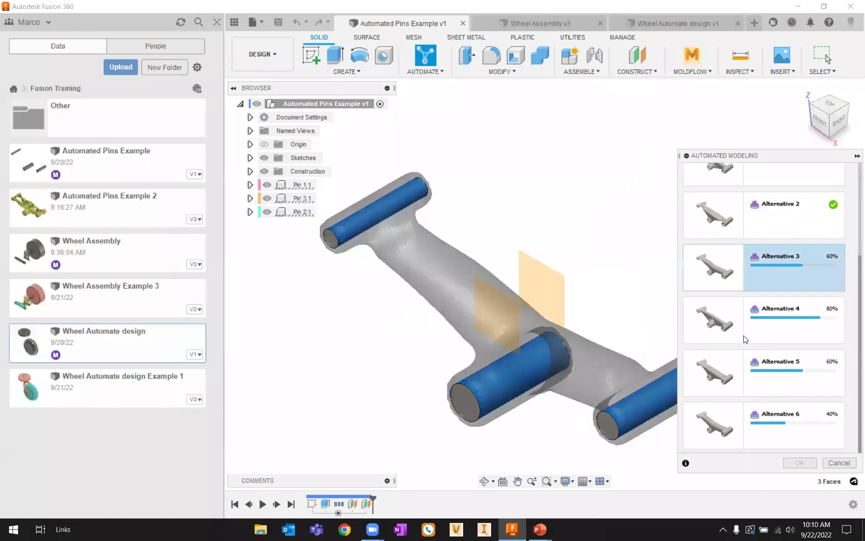
{"action": "left_click", "coordinate": [770, 316]}
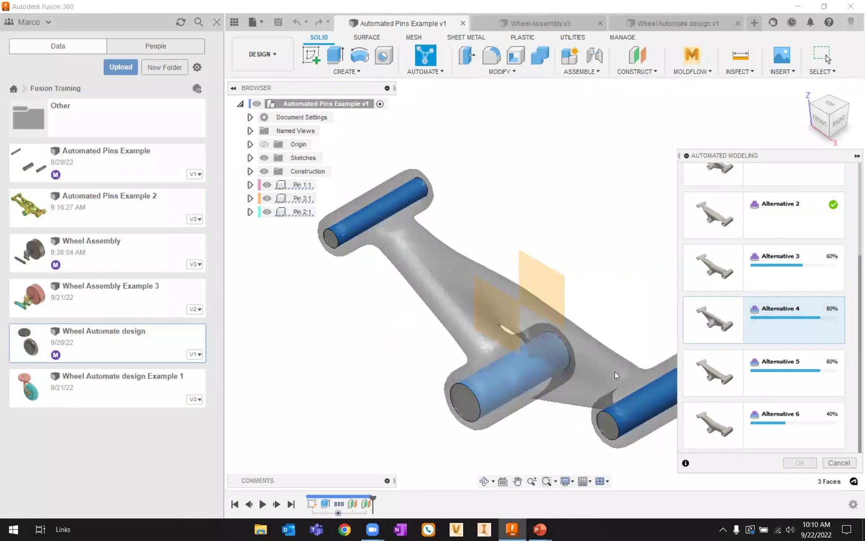
Preview Alternative 5 and examine closely how its shape encloses the upper pin.
{"action": "left_click", "coordinate": [781, 371]}
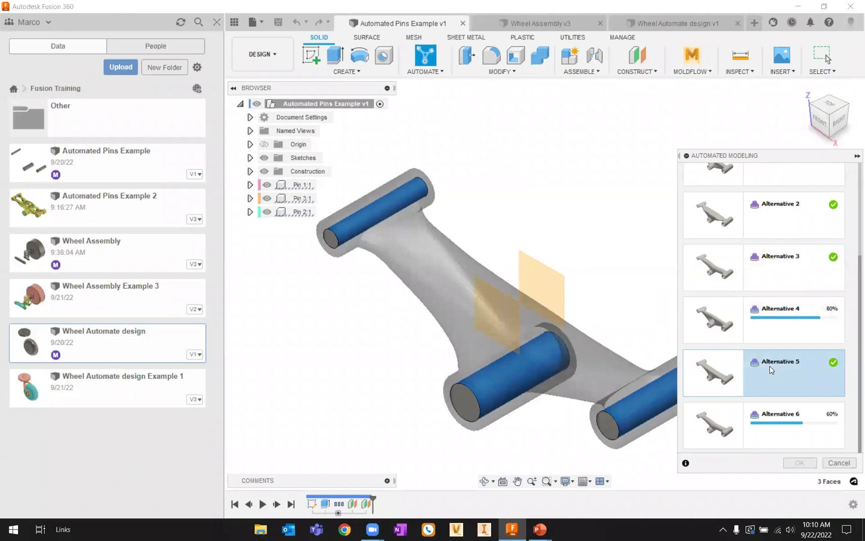
{"action": "scroll", "coordinate": [374, 249], "scroll_direction": "down", "scroll_amount": 2}
{"action": "scroll", "coordinate": [368, 266], "scroll_direction": "up", "scroll_amount": 4}
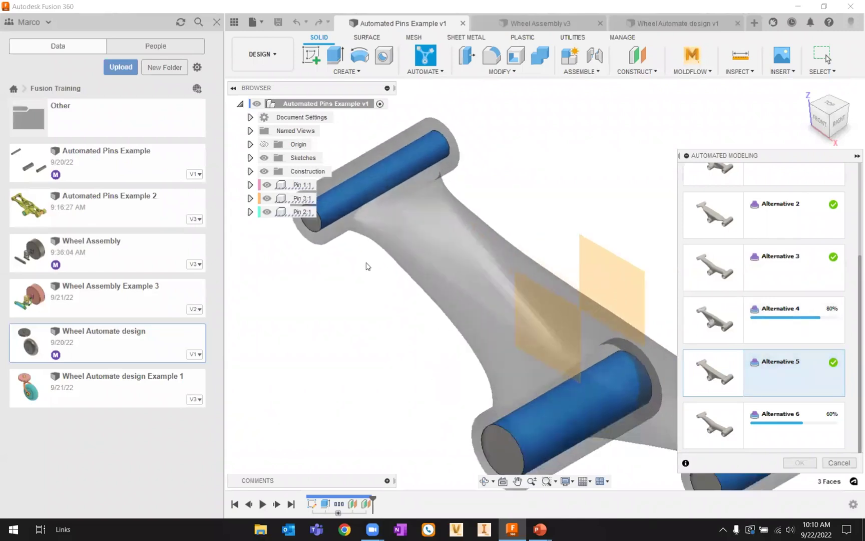
{"action": "scroll", "coordinate": [354, 254], "scroll_direction": "up", "scroll_amount": 5}
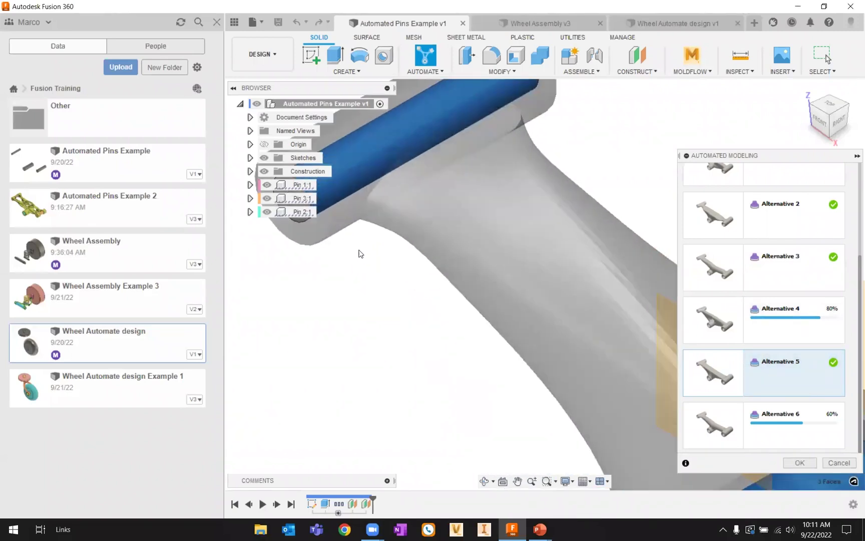
{"action": "scroll", "coordinate": [359, 253], "scroll_direction": "down", "scroll_amount": 4}
{"action": "scroll", "coordinate": [381, 270], "scroll_direction": "up", "scroll_amount": 3}
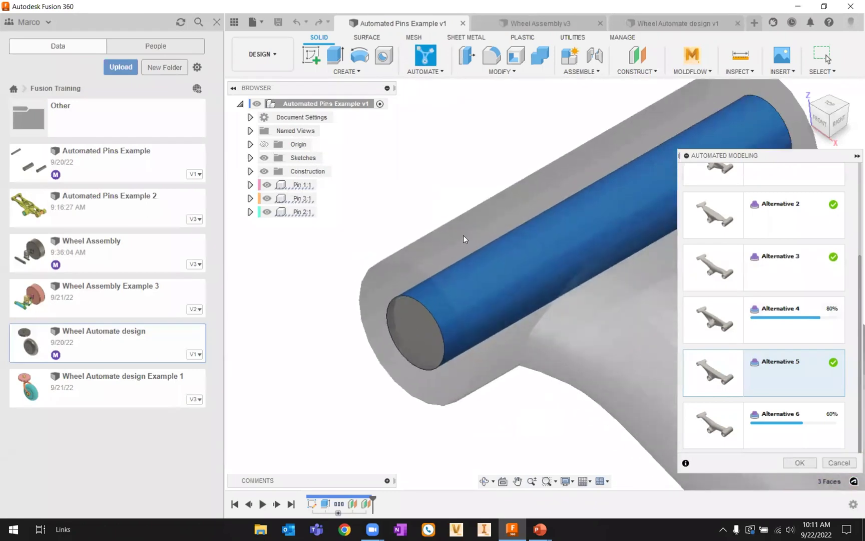
{"action": "scroll", "coordinate": [790, 257], "scroll_direction": "up", "scroll_amount": 1}
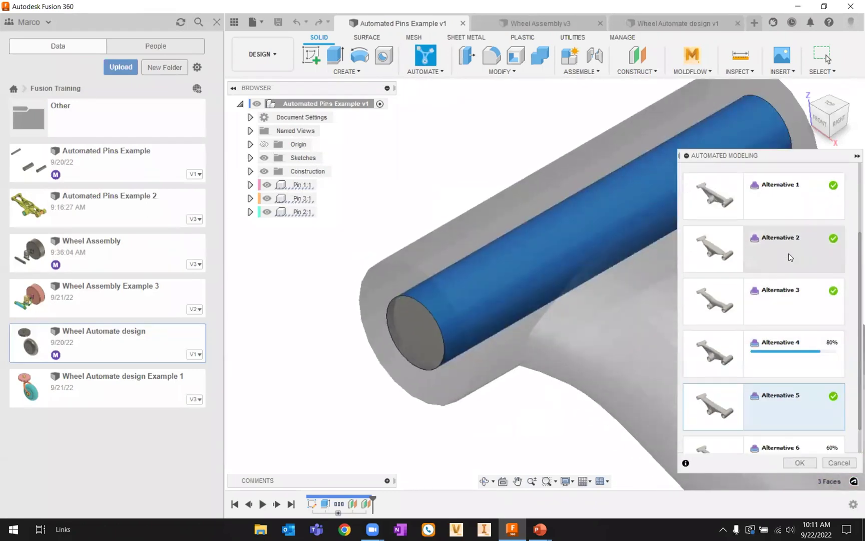
Compare Alternative 2 once more, then create the connecting body from Alternative 5 and list it under the design's bodies.
{"action": "left_click", "coordinate": [788, 254]}
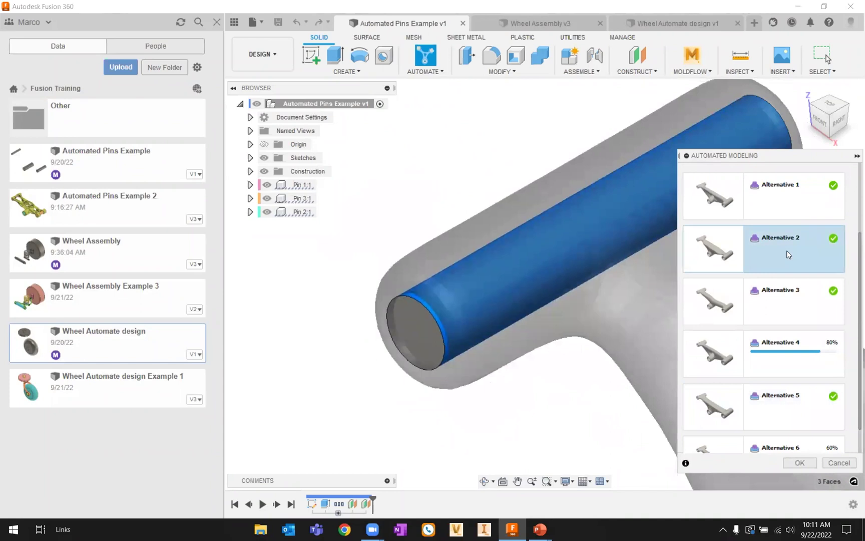
{"action": "left_click", "coordinate": [763, 403]}
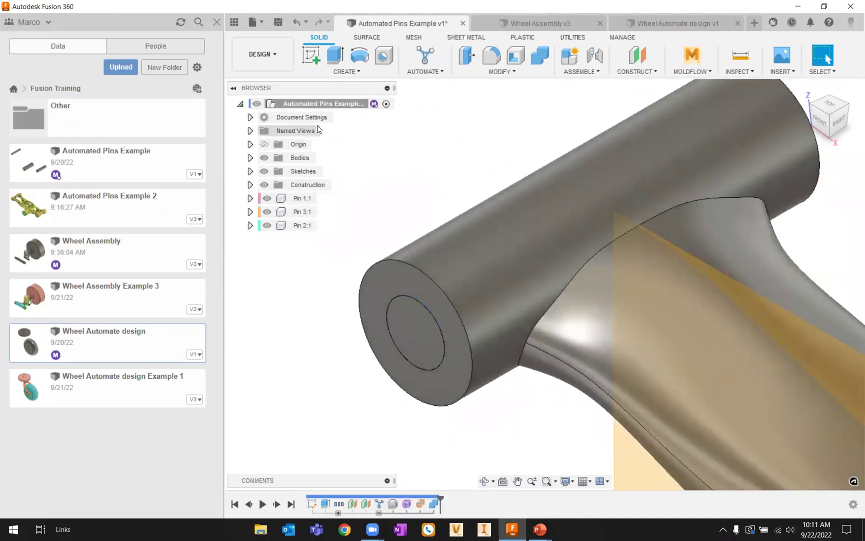
{"action": "scroll", "coordinate": [559, 449], "scroll_direction": "down", "scroll_amount": 2}
{"action": "scroll", "coordinate": [729, 398], "scroll_direction": "down", "scroll_amount": 2}
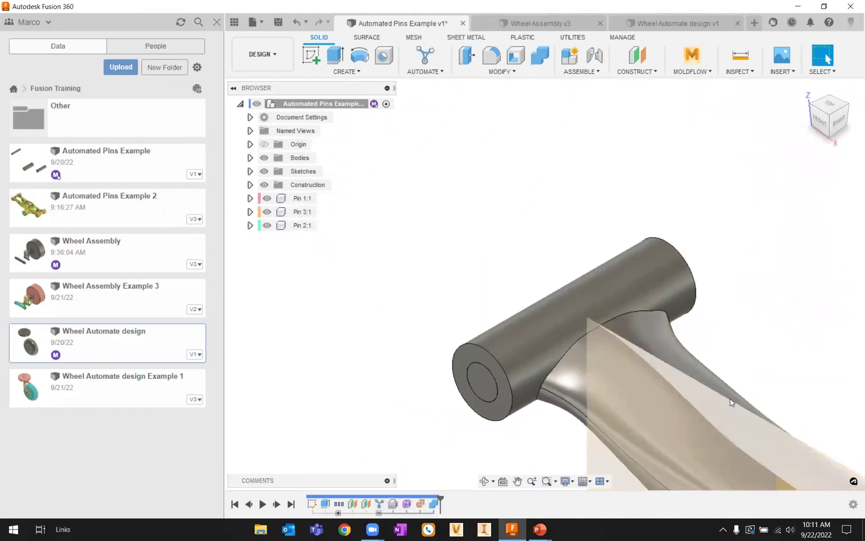
{"action": "scroll", "coordinate": [788, 386], "scroll_direction": "down", "scroll_amount": 2}
{"action": "middle_click_drag", "start_coordinate": [730, 335], "coordinate": [432, 173]}
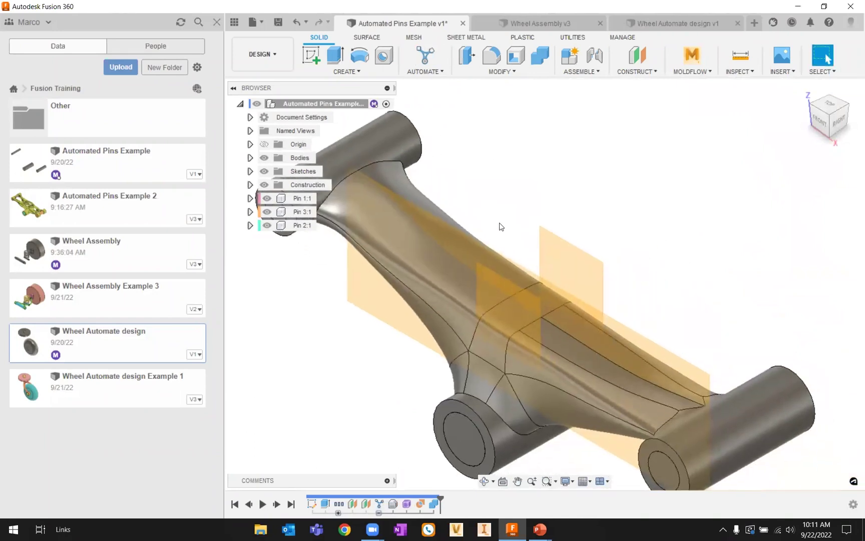
{"action": "scroll", "coordinate": [499, 228], "scroll_direction": "down", "scroll_amount": 2}
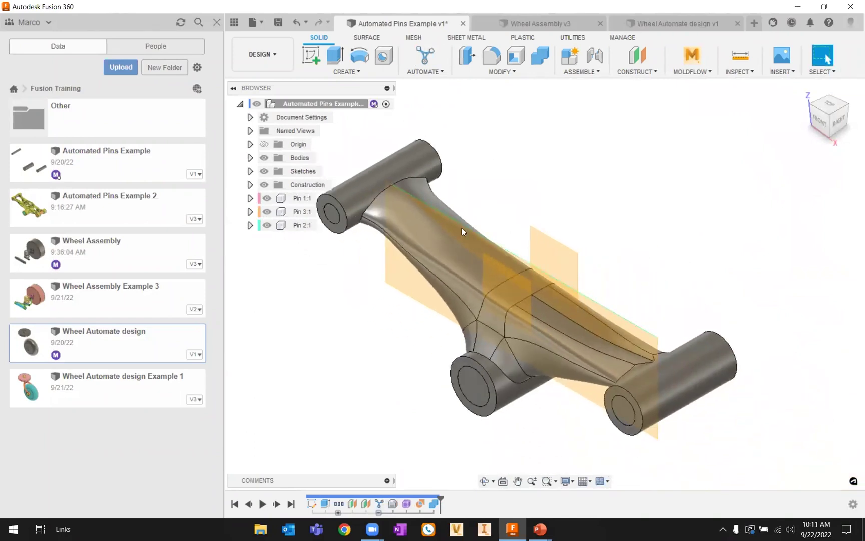
{"action": "left_click", "coordinate": [250, 158]}
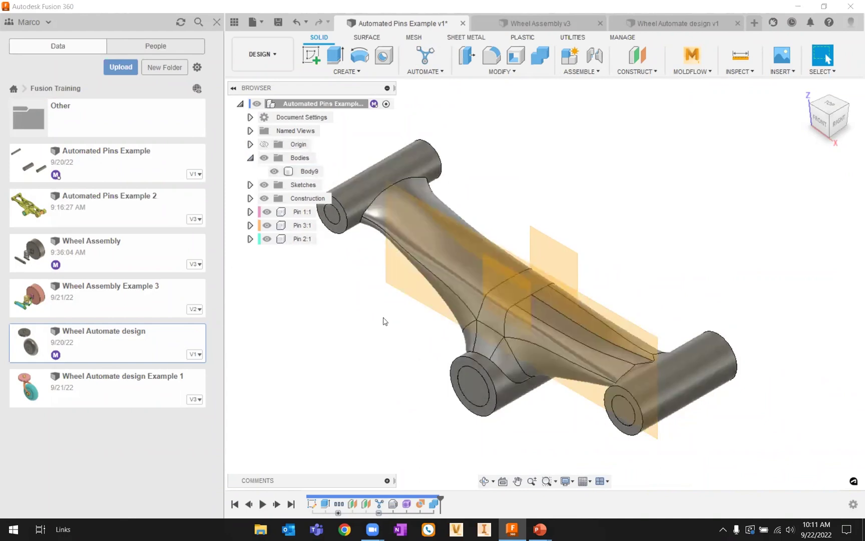
{"action": "middle_click_drag", "start_coordinate": [401, 306], "coordinate": [438, 329]}
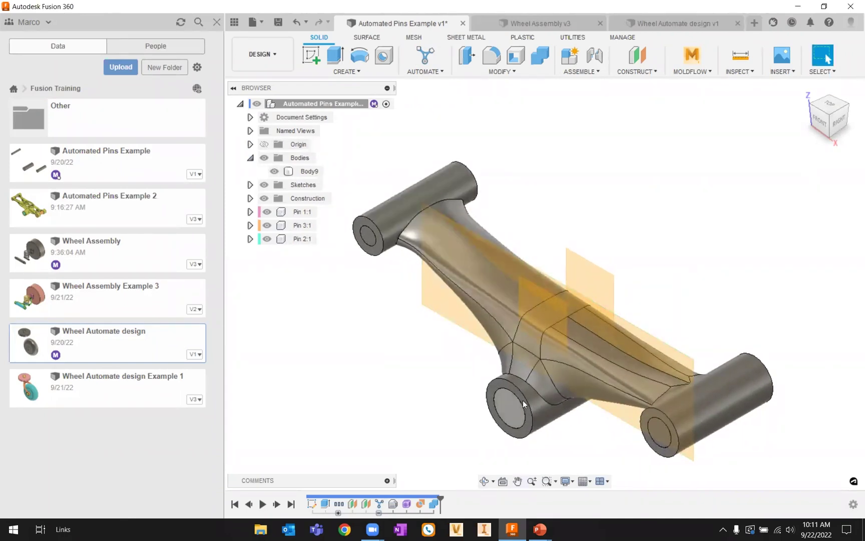
Turn on component color cycling so the connecting body and each pin are shown in different colors.
{"action": "left_click", "coordinate": [584, 44]}
{"action": "left_click", "coordinate": [656, 56]}
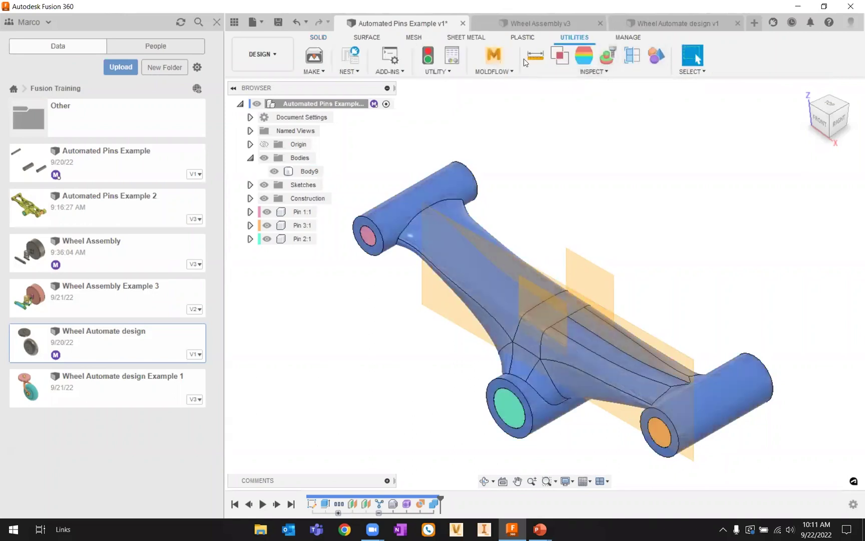
{"action": "left_click", "coordinate": [311, 38]}
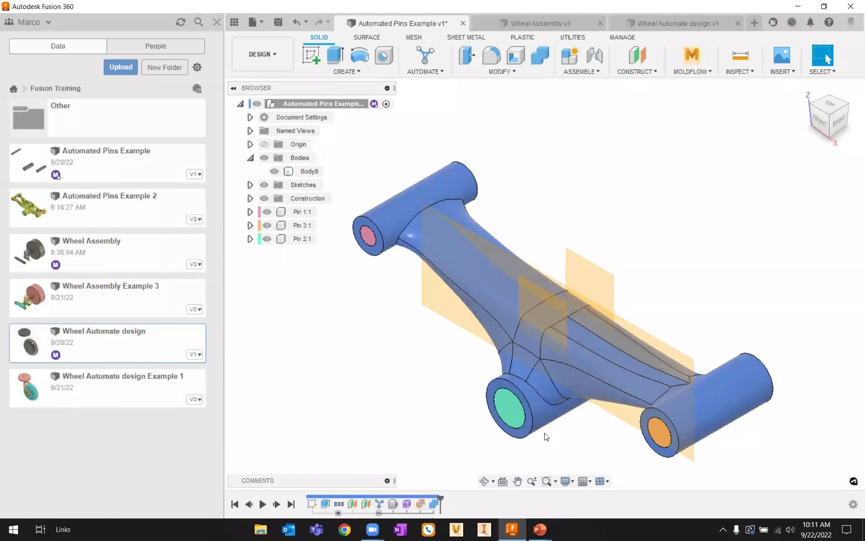
Open the base feature created by Automated Modeling in the design history for editing.
{"action": "left_click", "coordinate": [553, 420]}
{"action": "double_click", "coordinate": [393, 504]}
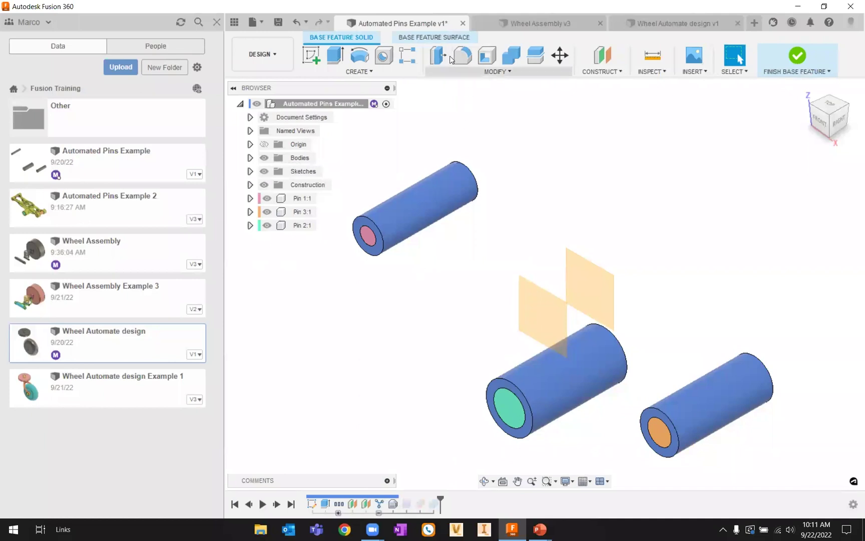
Try to offset the outer face of the upper sleeve, and finish editing the base feature.
{"action": "key", "text": "q"}
{"action": "left_click", "coordinate": [426, 236]}
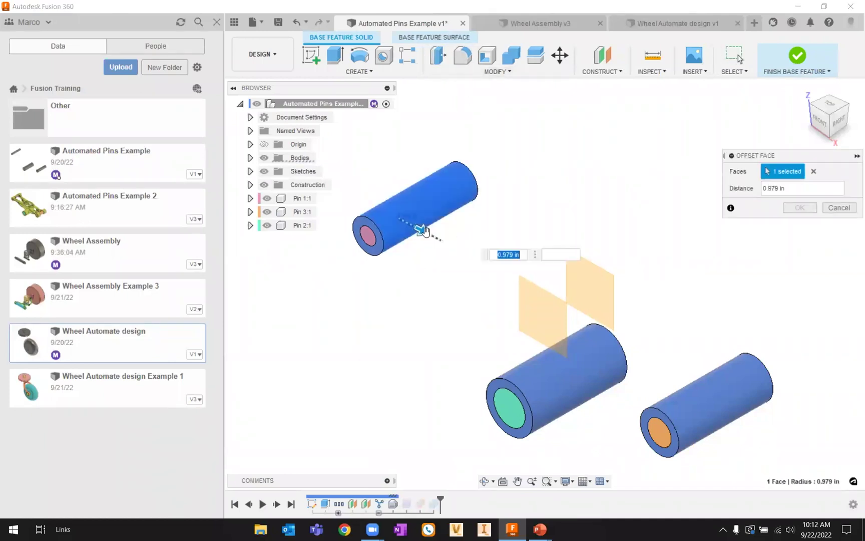
{"action": "left_click", "coordinate": [840, 208]}
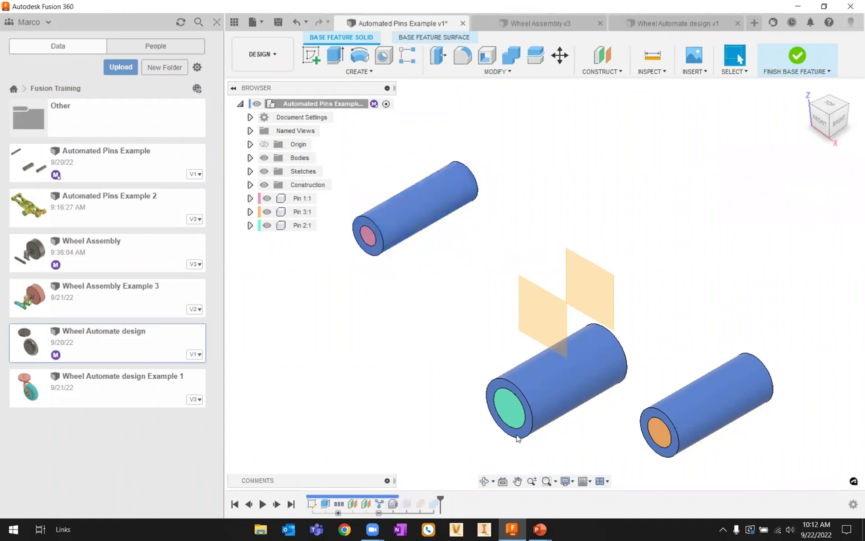
{"action": "left_click", "coordinate": [797, 55]}
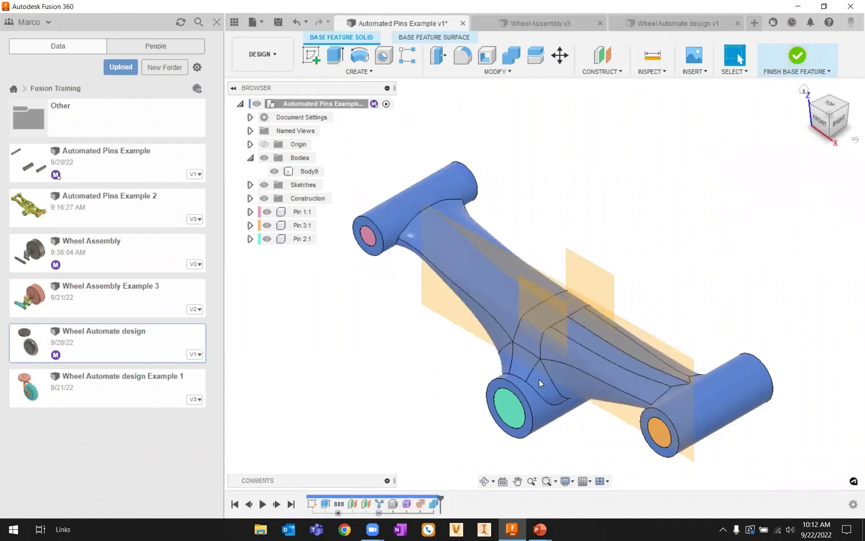
Open the form feature created by Automated Modeling in the design history for editing.
{"action": "right_click", "coordinate": [408, 507]}
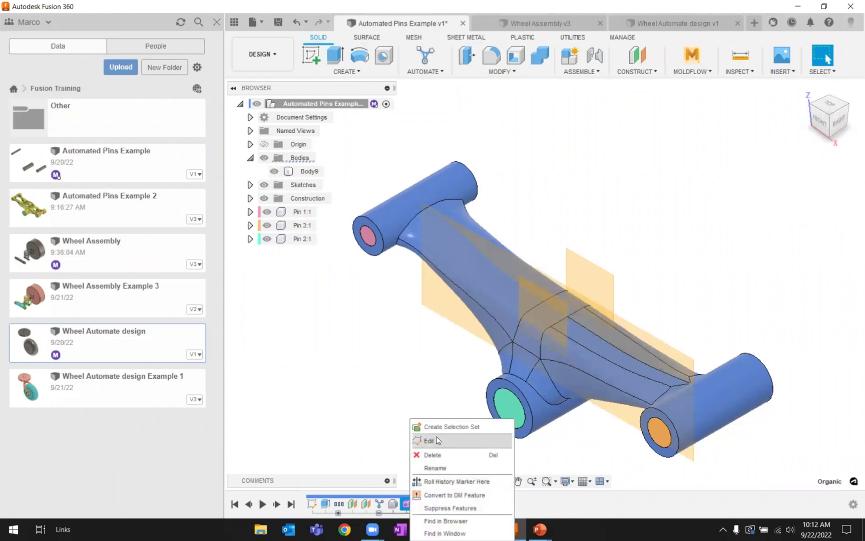
{"action": "left_click", "coordinate": [407, 507]}
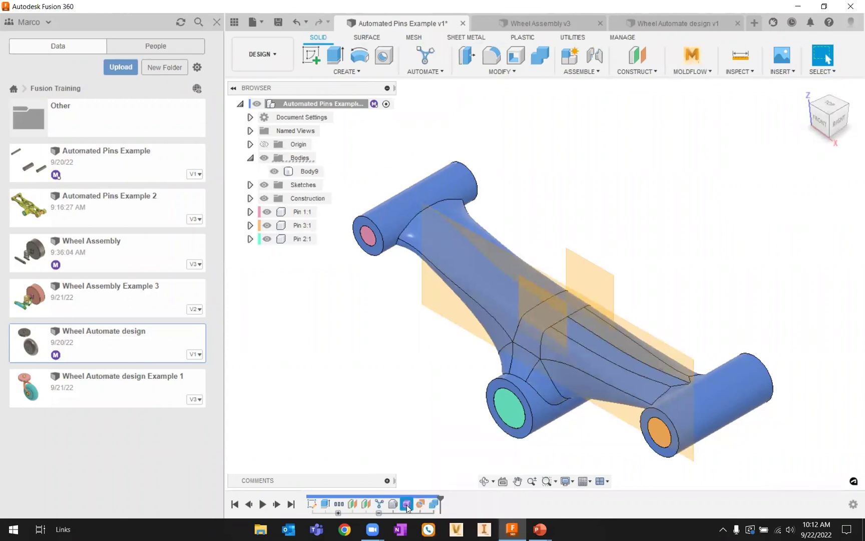
{"action": "double_click", "coordinate": [407, 505]}
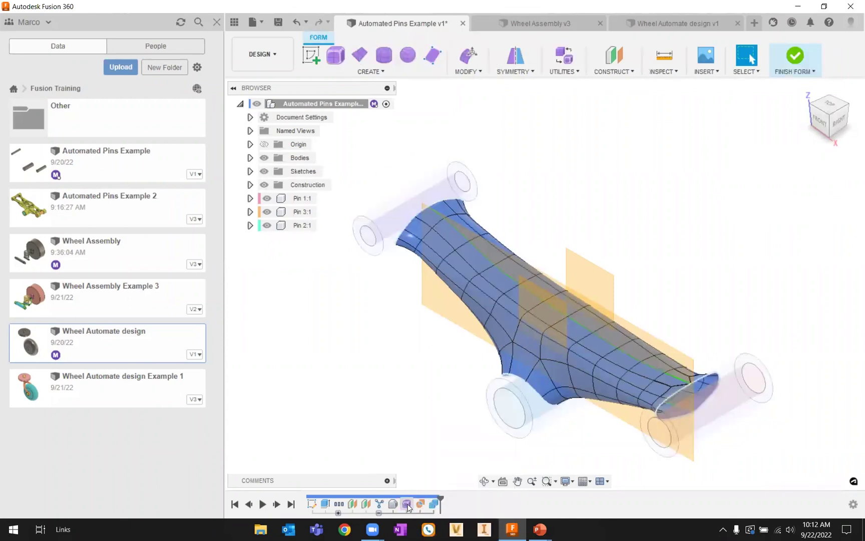
Try to move a face near the middle of the form by 0.559 in with Edit Form, and finish the form.
{"action": "left_click", "coordinate": [583, 331]}
{"action": "right_click", "coordinate": [582, 334]}
{"action": "left_click", "coordinate": [607, 317]}
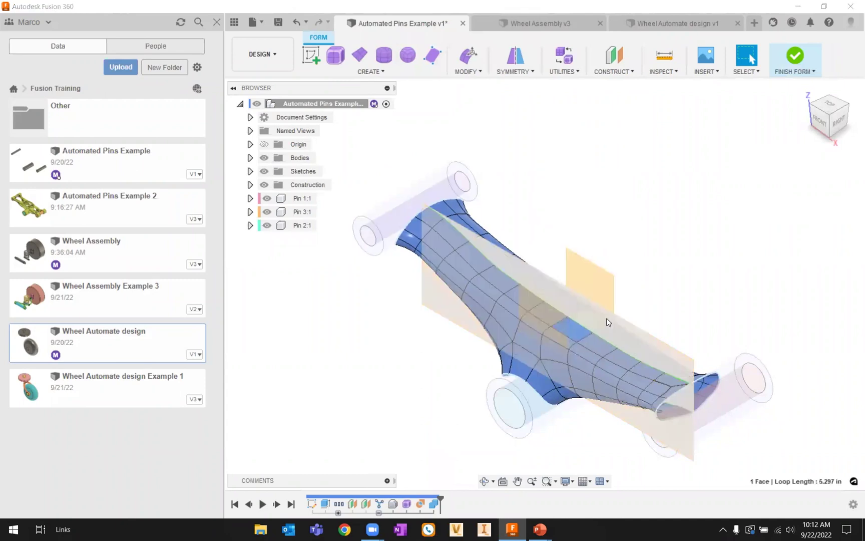
{"action": "left_click_drag", "start_coordinate": [581, 324], "coordinate": [576, 315]}
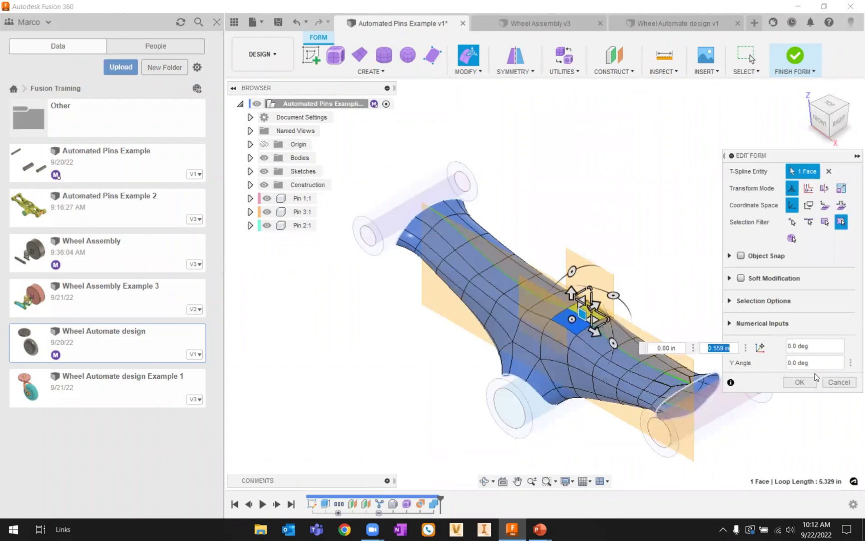
{"action": "left_click", "coordinate": [837, 382]}
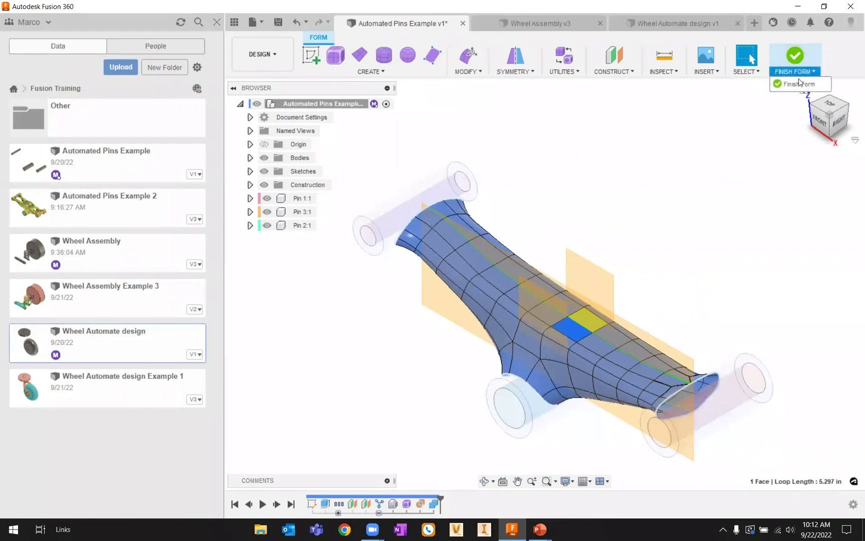
{"action": "left_click", "coordinate": [799, 83]}
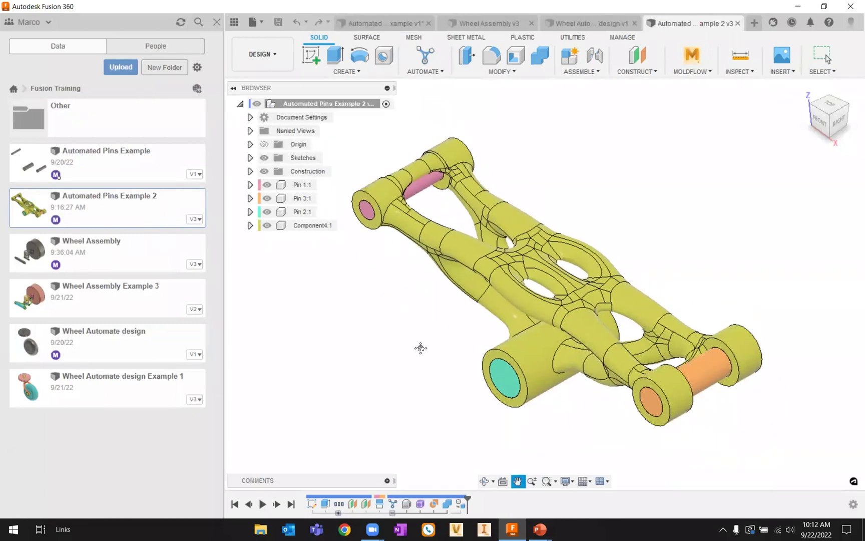
In Automated Pins Example 2, roll the history back to just after the construction planes and show Plane1 and Plane2.
{"action": "mouse_move", "coordinate": [467, 499]}
{"action": "left_mouse_down"}
{"action": "mouse_move", "coordinate": [355, 499]}
{"action": "mouse_move", "coordinate": [372, 499]}
{"action": "left_mouse_up"}
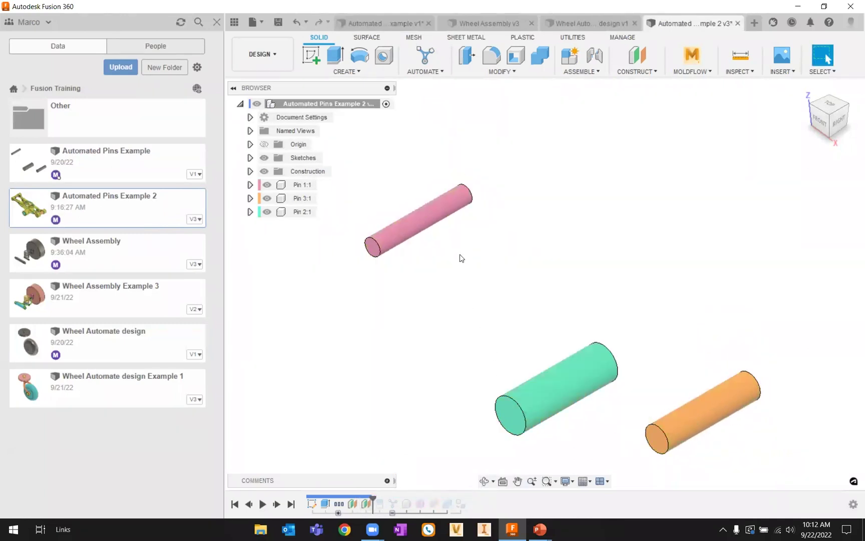
{"action": "left_click", "coordinate": [250, 158]}
{"action": "left_click", "coordinate": [249, 185]}
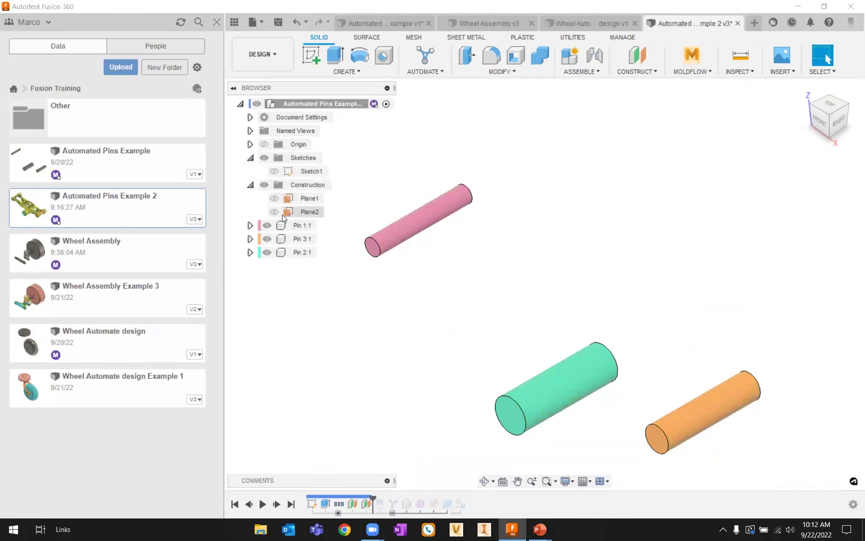
{"action": "left_click", "coordinate": [274, 212]}
{"action": "left_click", "coordinate": [274, 199]}
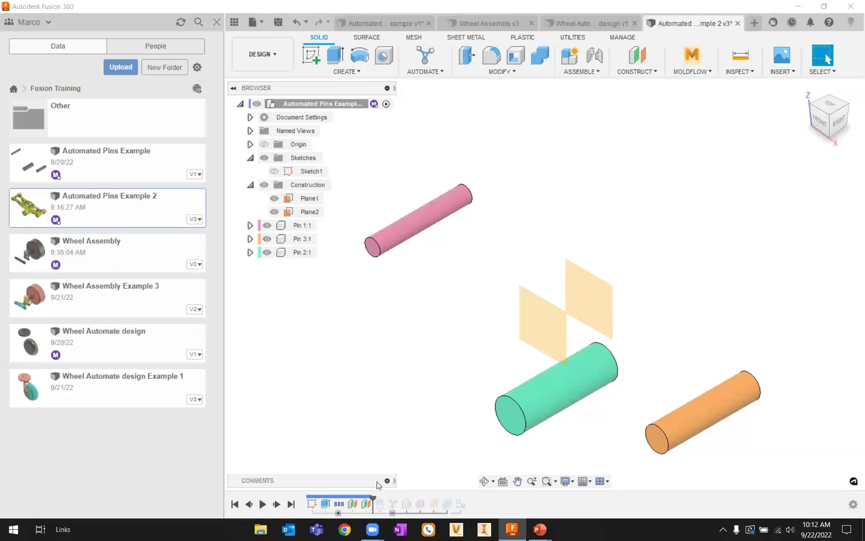
Roll the history forward past the pin face splits to its end, and examine the connecting body around the pins and planes.
{"action": "left_click", "coordinate": [374, 505]}
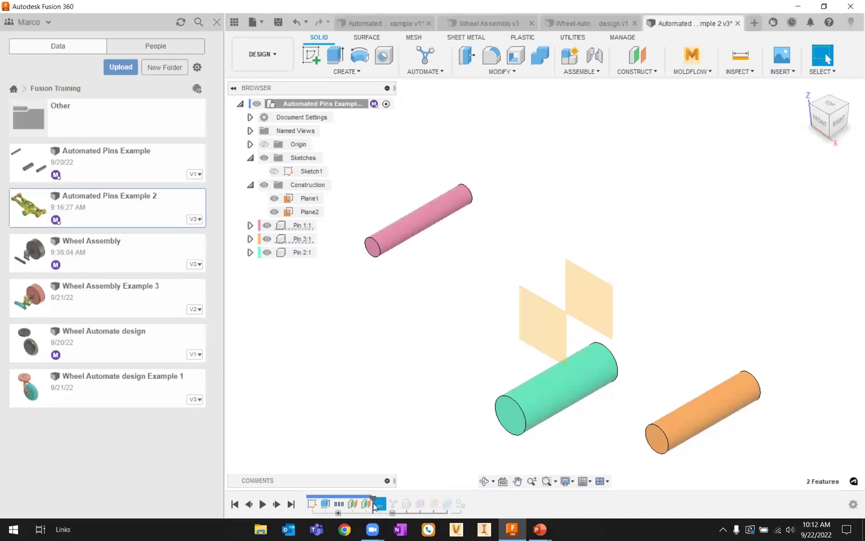
{"action": "left_click_drag", "start_coordinate": [374, 502], "coordinate": [400, 501]}
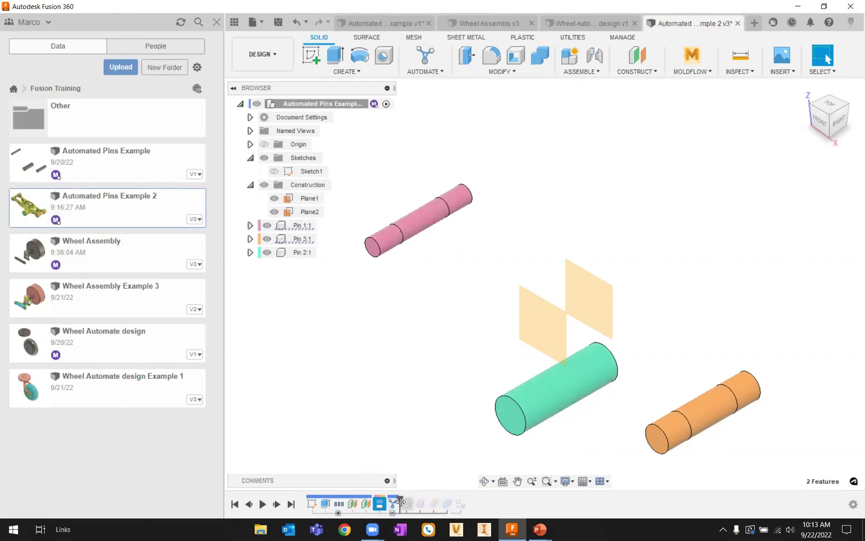
{"action": "left_click_drag", "start_coordinate": [399, 503], "coordinate": [467, 503]}
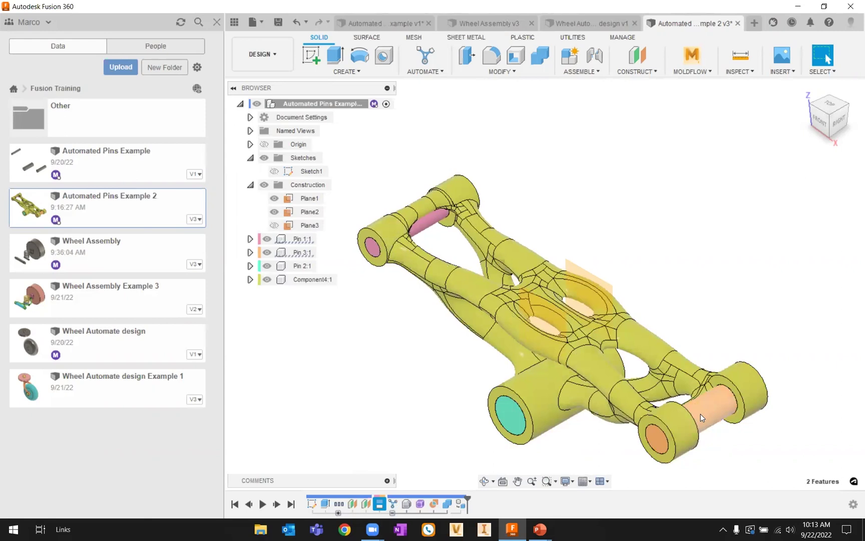
{"action": "middle_click_drag", "start_coordinate": [611, 428], "coordinate": [564, 402]}
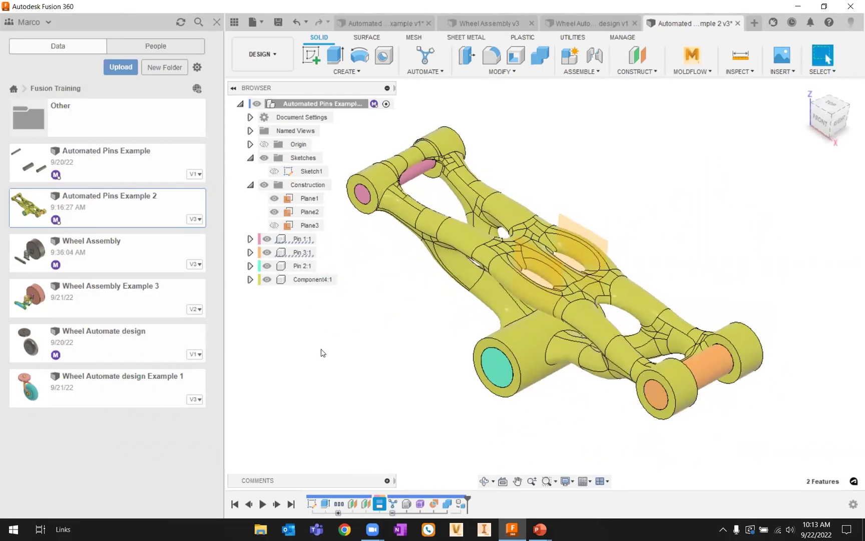
{"action": "left_click", "coordinate": [556, 284]}
{"action": "scroll", "coordinate": [551, 283], "scroll_direction": "up", "scroll_amount": 5}
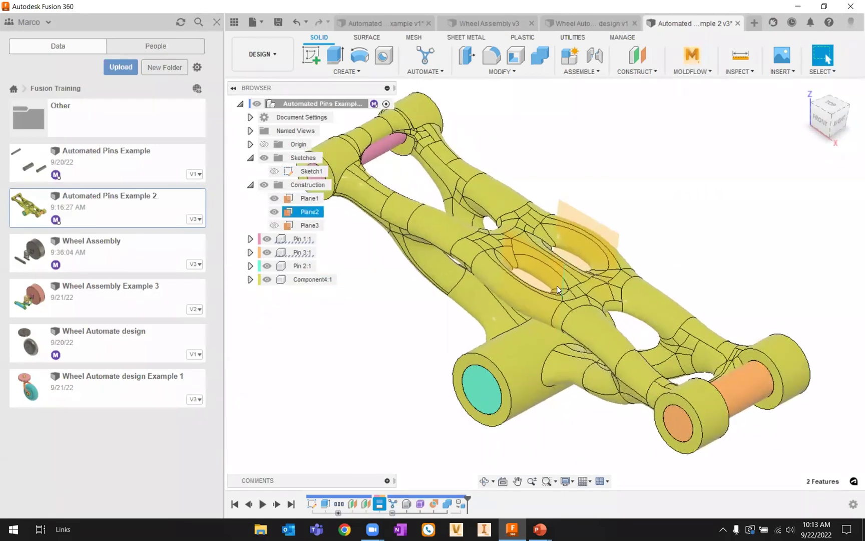
{"action": "middle_click_drag", "start_coordinate": [550, 283], "coordinate": [666, 264], "text": "shift"}
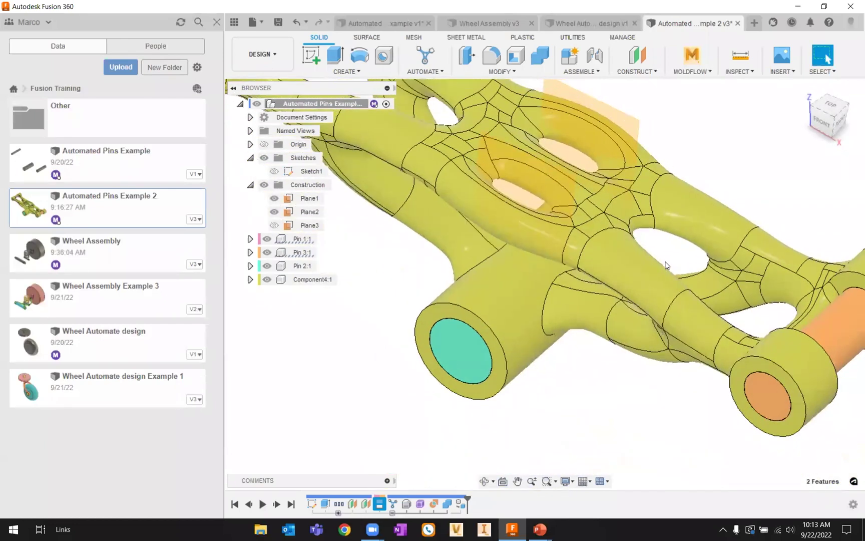
{"action": "scroll", "coordinate": [663, 266], "scroll_direction": "down", "scroll_amount": 5}
{"action": "middle_click_drag", "start_coordinate": [701, 217], "coordinate": [695, 241]}
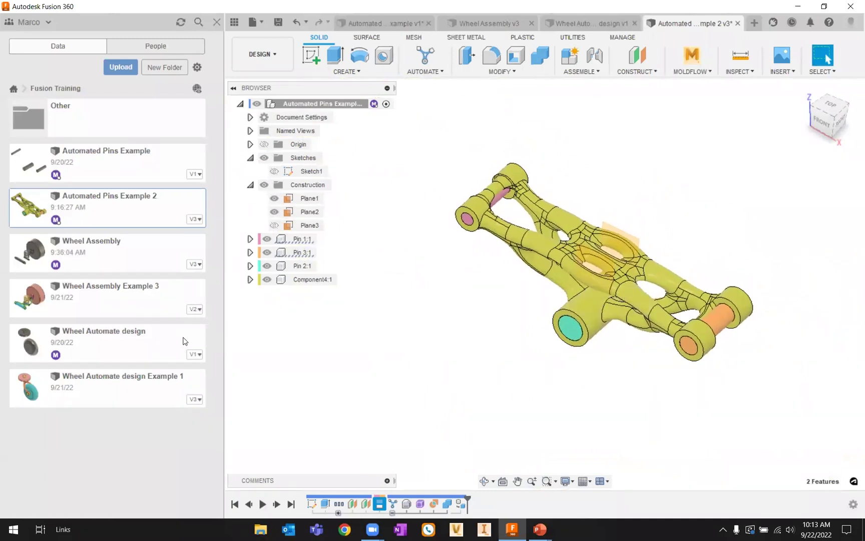
Switch to the Wheel Automate design and examine how its two pins pass through the top disc and the wheel.
{"action": "left_click", "coordinate": [124, 354]}
{"action": "double_click", "coordinate": [113, 347]}
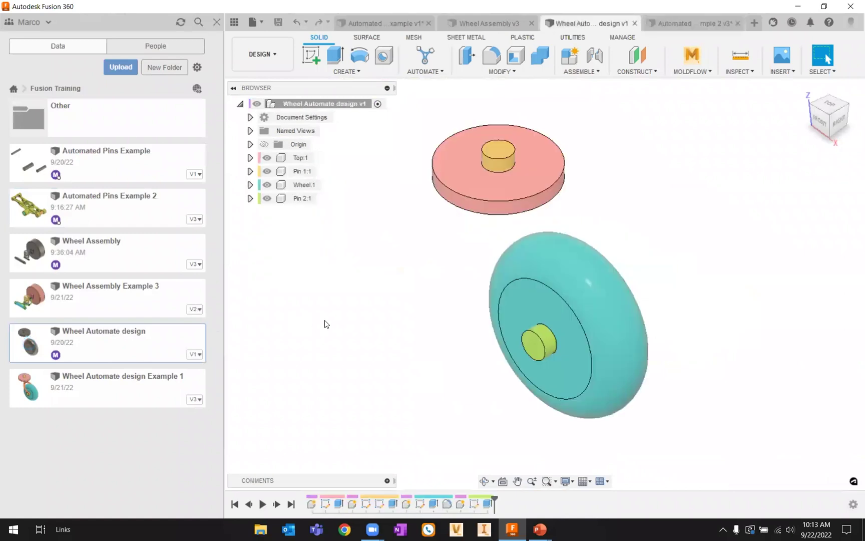
{"action": "middle_click_drag", "start_coordinate": [462, 286], "coordinate": [446, 268], "text": "shift"}
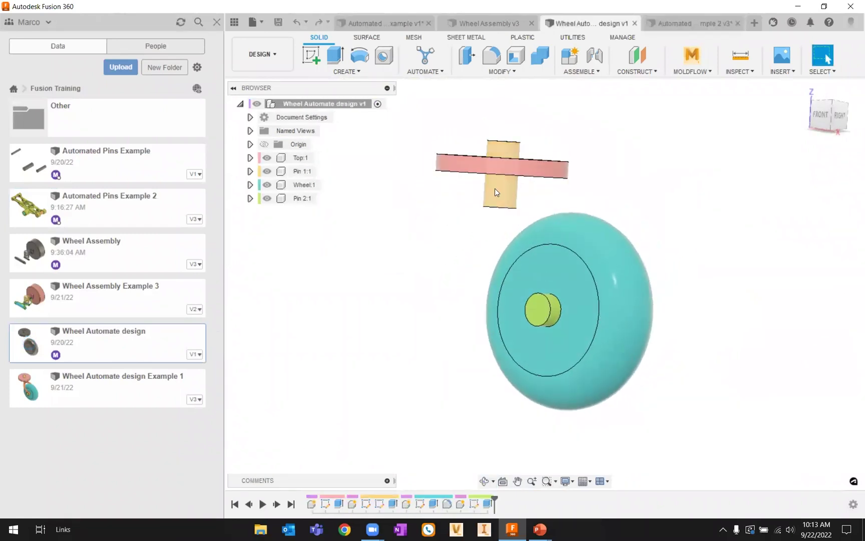
{"action": "middle_click_drag", "start_coordinate": [659, 210], "coordinate": [540, 341]}
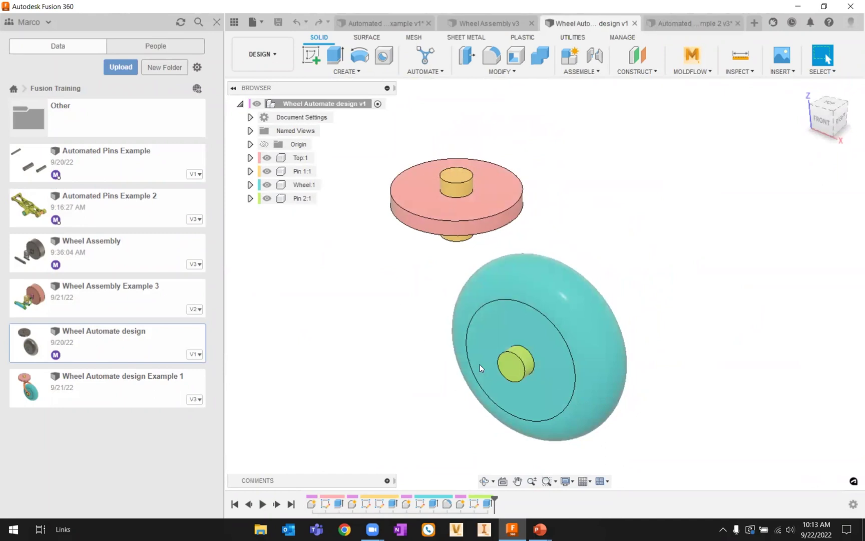
{"action": "middle_click_drag", "start_coordinate": [534, 229], "coordinate": [490, 230], "text": "shift"}
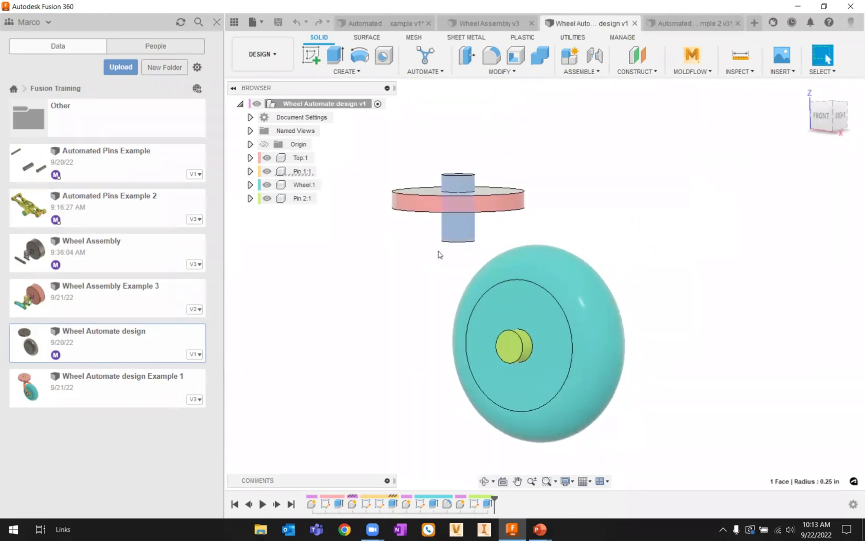
{"action": "middle_click_drag", "start_coordinate": [448, 253], "coordinate": [451, 240], "text": "shift"}
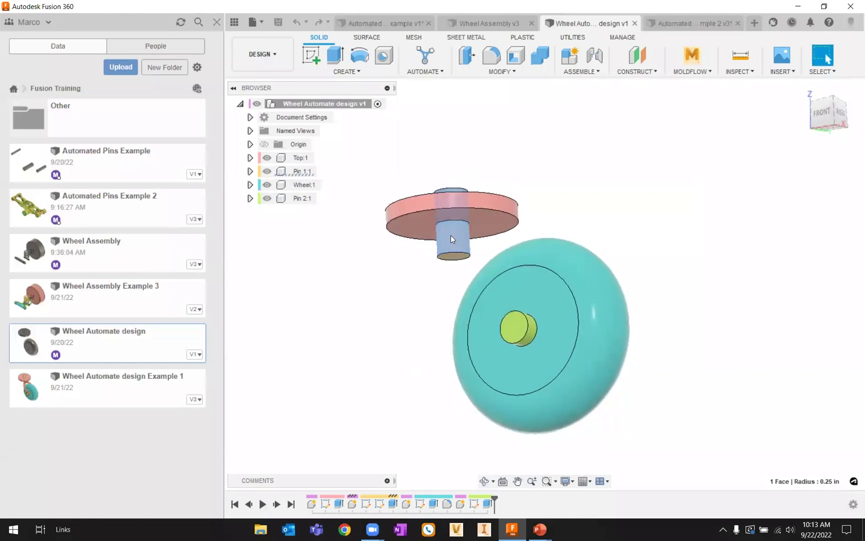
{"action": "middle_click_drag", "start_coordinate": [454, 202], "coordinate": [469, 230]}
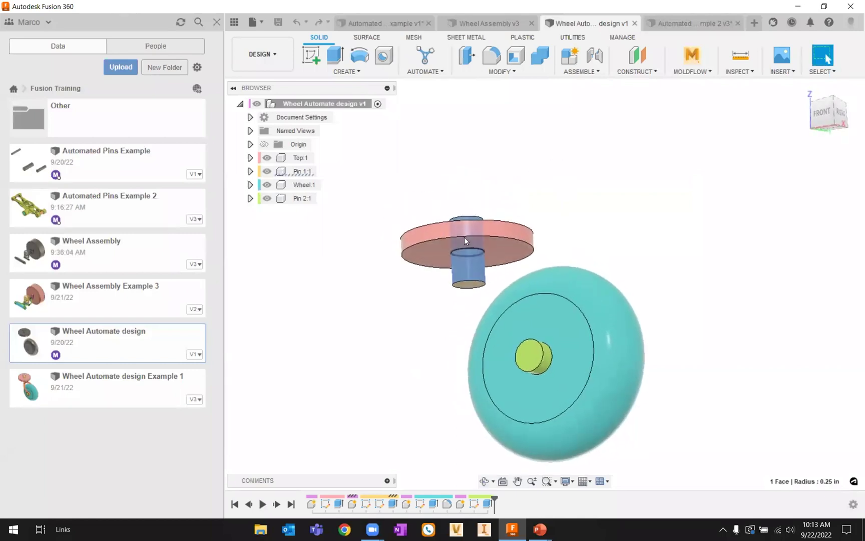
{"action": "scroll", "coordinate": [539, 218], "scroll_direction": "up", "scroll_amount": 3}
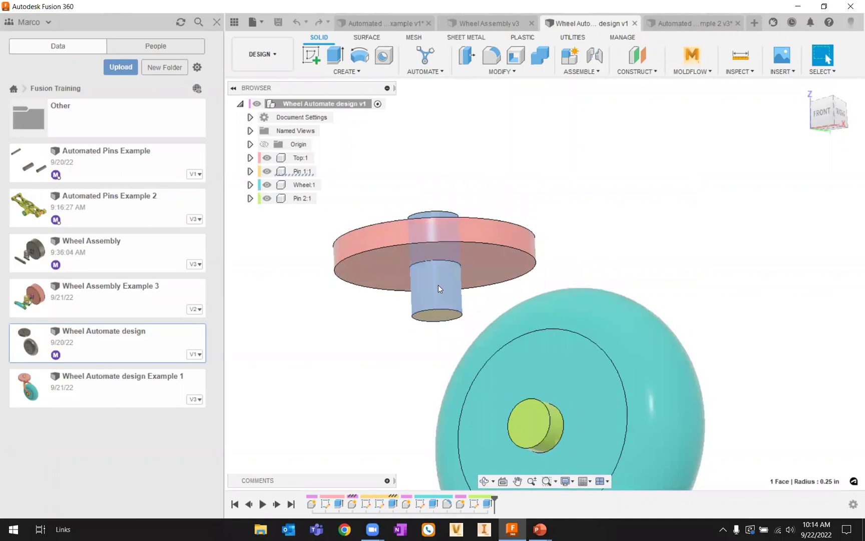
{"action": "middle_click_drag", "start_coordinate": [436, 277], "coordinate": [445, 247], "text": "shift"}
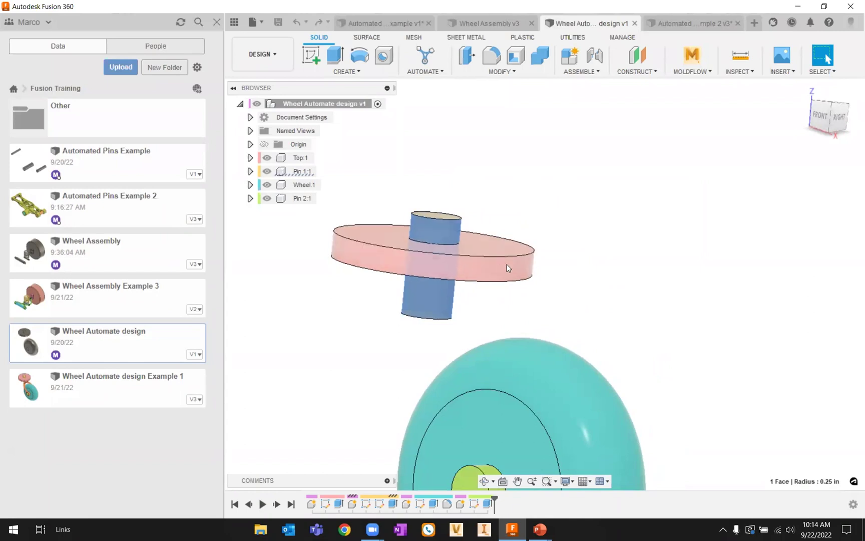
{"action": "middle_click_drag", "start_coordinate": [581, 290], "coordinate": [615, 166]}
{"action": "middle_click_drag", "start_coordinate": [530, 365], "coordinate": [667, 311], "text": "shift"}
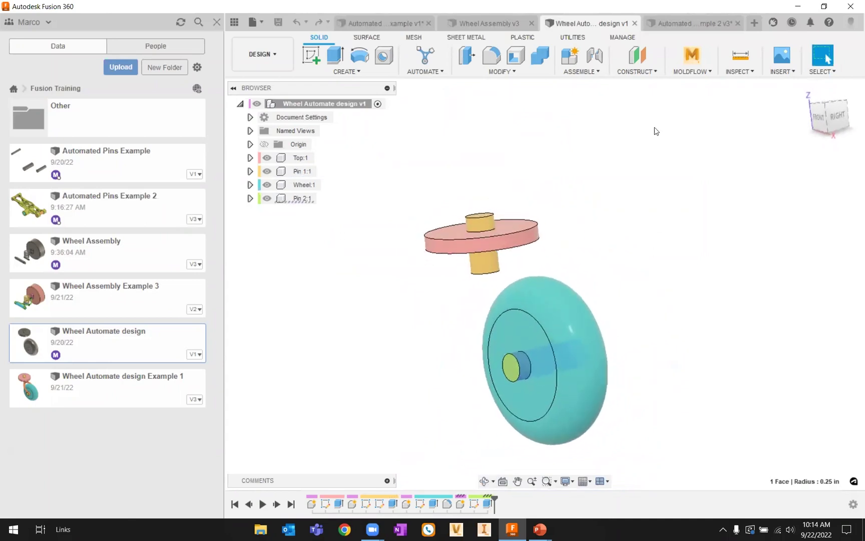
Try to split the cylindrical faces of both pins together, using the underside of the top disc as the splitting tool.
{"action": "left_click", "coordinate": [500, 71]}
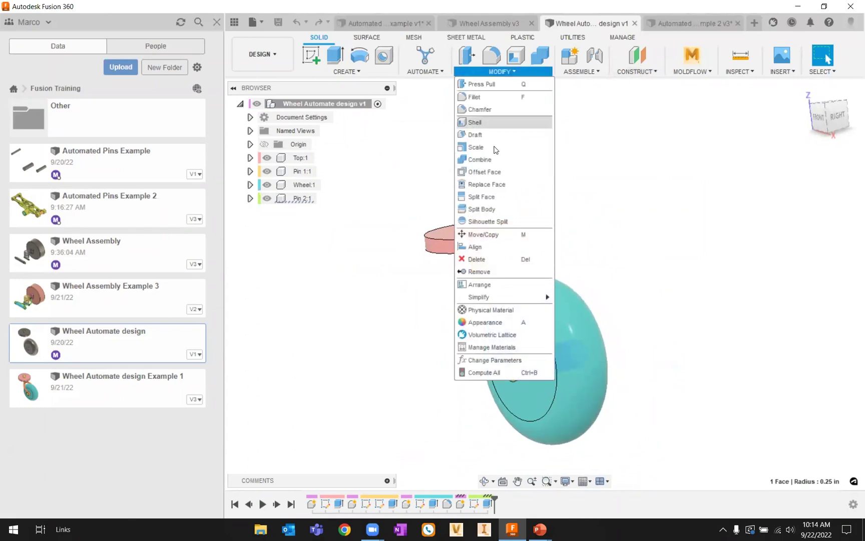
{"action": "left_click", "coordinate": [481, 197]}
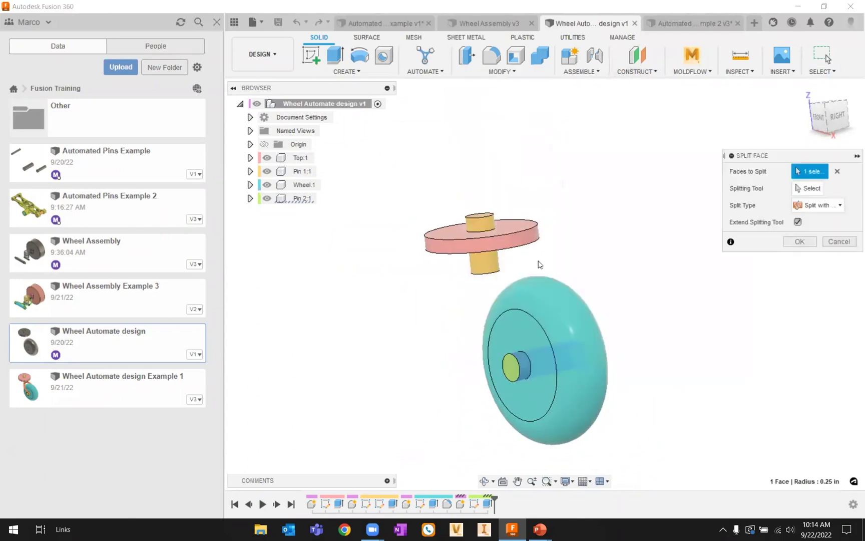
{"action": "scroll", "coordinate": [524, 265], "scroll_direction": "up", "scroll_amount": 5}
{"action": "middle_click_drag", "start_coordinate": [520, 267], "coordinate": [457, 257], "text": "shift"}
{"action": "left_click", "coordinate": [458, 257]}
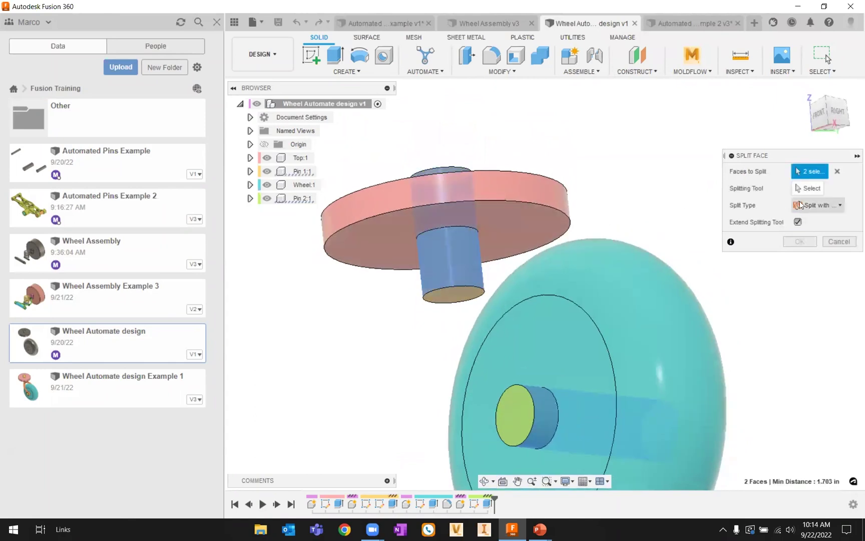
{"action": "left_click", "coordinate": [808, 188]}
{"action": "left_click", "coordinate": [538, 215]}
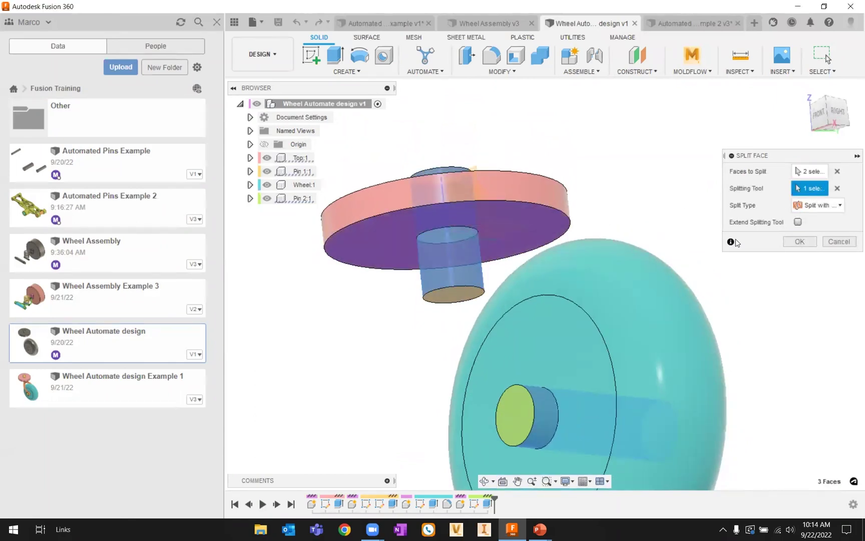
{"action": "left_click", "coordinate": [790, 244]}
Split only the cylindrical face of the top pin, using the underside of the top disc as the splitting tool.
{"action": "middle_click_drag", "start_coordinate": [721, 253], "coordinate": [713, 175]}
{"action": "left_click", "coordinate": [448, 179]}
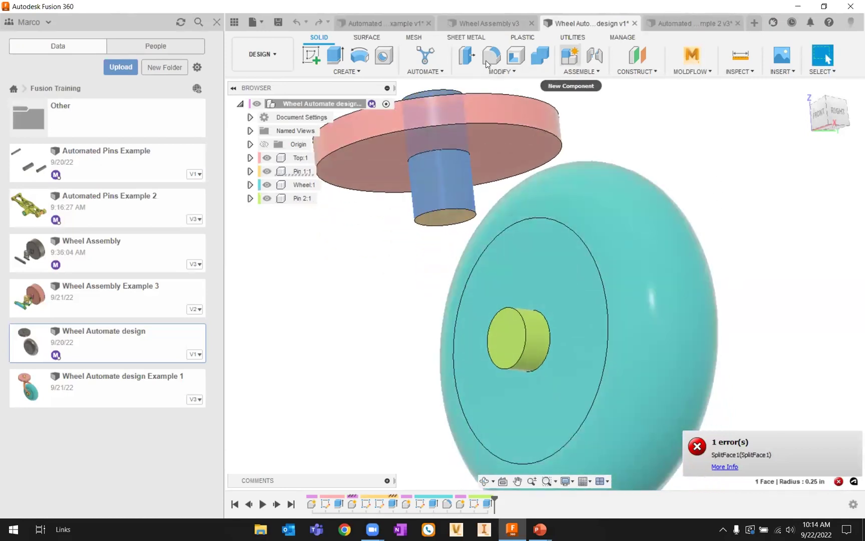
{"action": "left_click", "coordinate": [499, 71]}
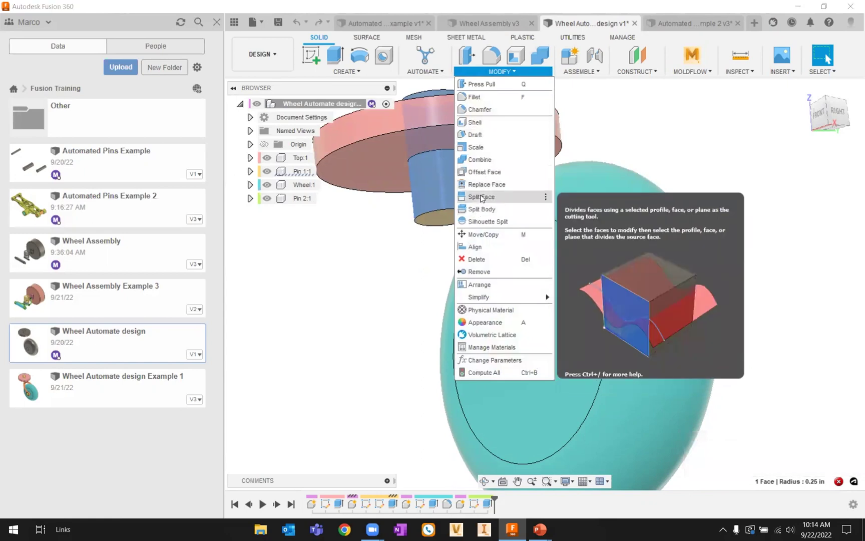
{"action": "left_click", "coordinate": [480, 197]}
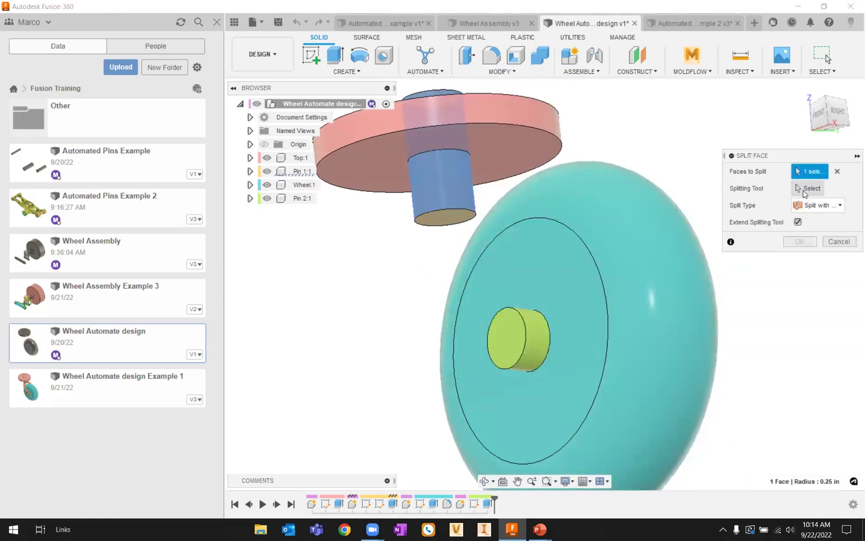
{"action": "left_click", "coordinate": [804, 189]}
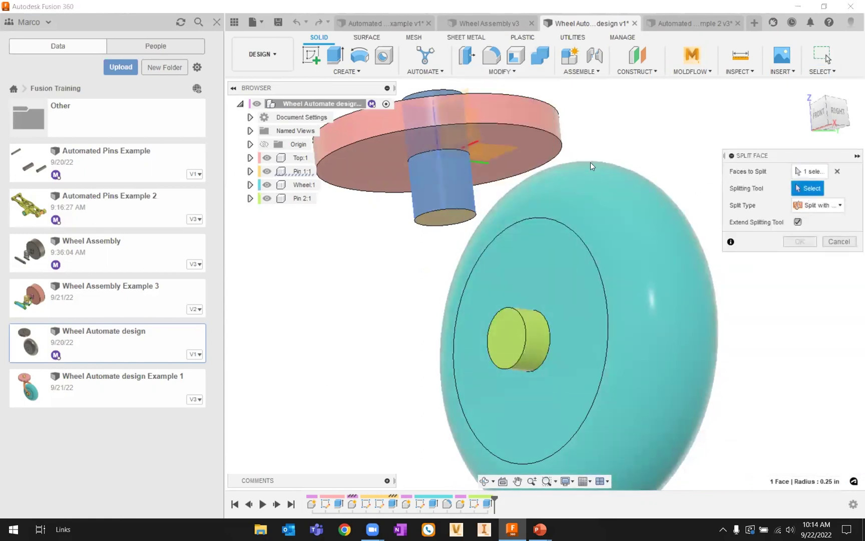
{"action": "left_click", "coordinate": [520, 130]}
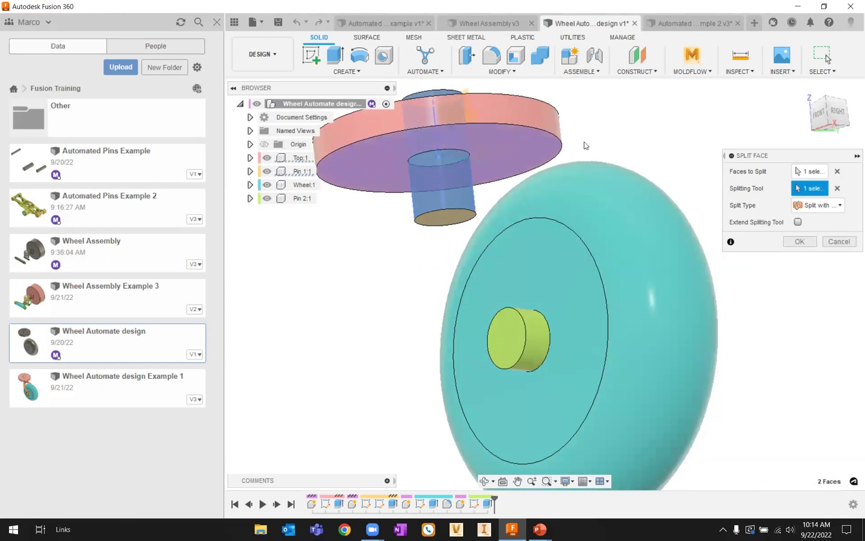
{"action": "left_click", "coordinate": [840, 207]}
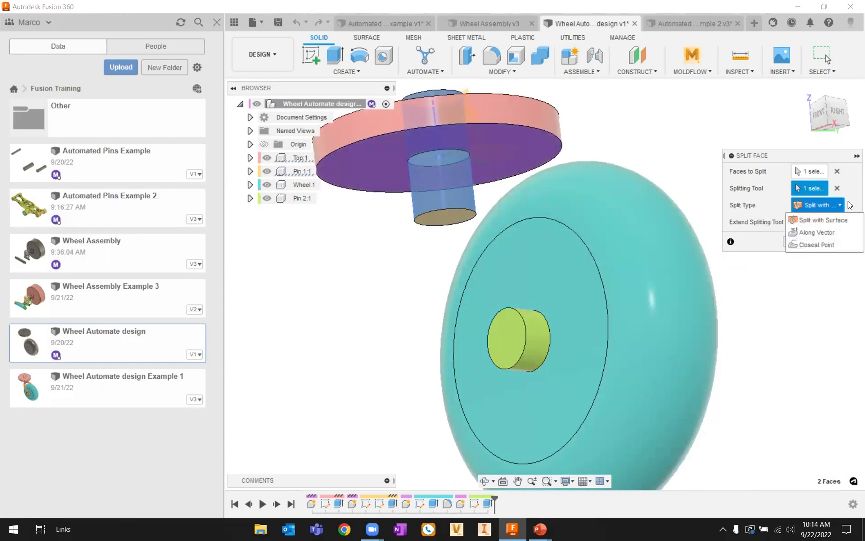
{"action": "left_click", "coordinate": [851, 208]}
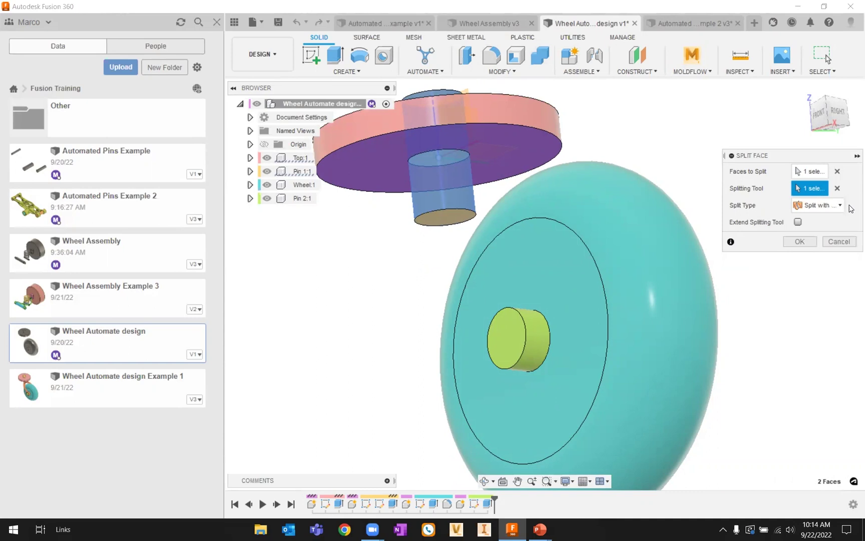
{"action": "left_click", "coordinate": [801, 240]}
{"action": "left_click", "coordinate": [455, 191]}
Try to split the wheel pin's cylindrical face with the wheel's flat side while the top pin's face is also selected.
{"action": "middle_click_drag", "start_coordinate": [658, 159], "coordinate": [560, 97], "text": "shift"}
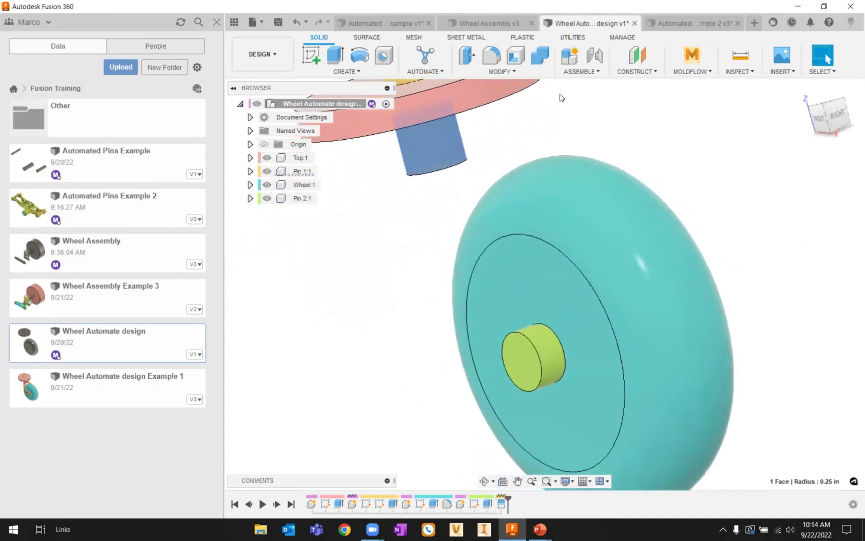
{"action": "left_click", "coordinate": [502, 73]}
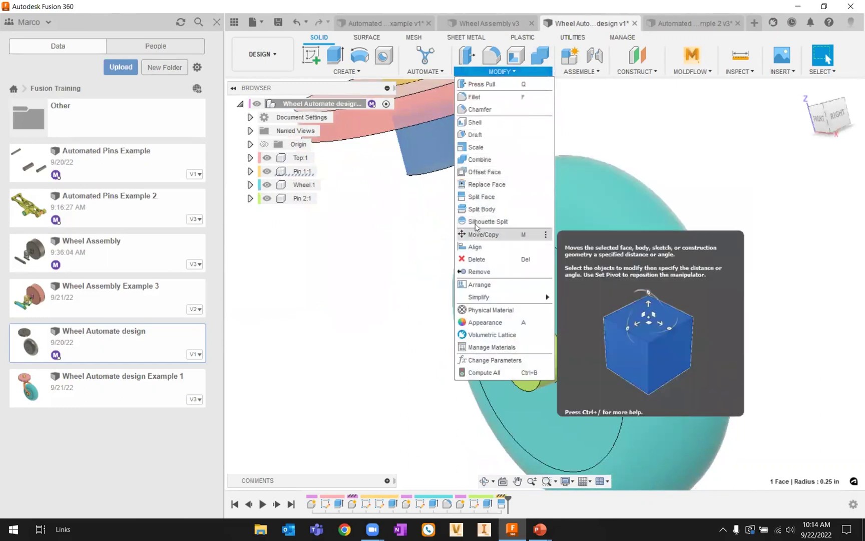
{"action": "left_click", "coordinate": [481, 196]}
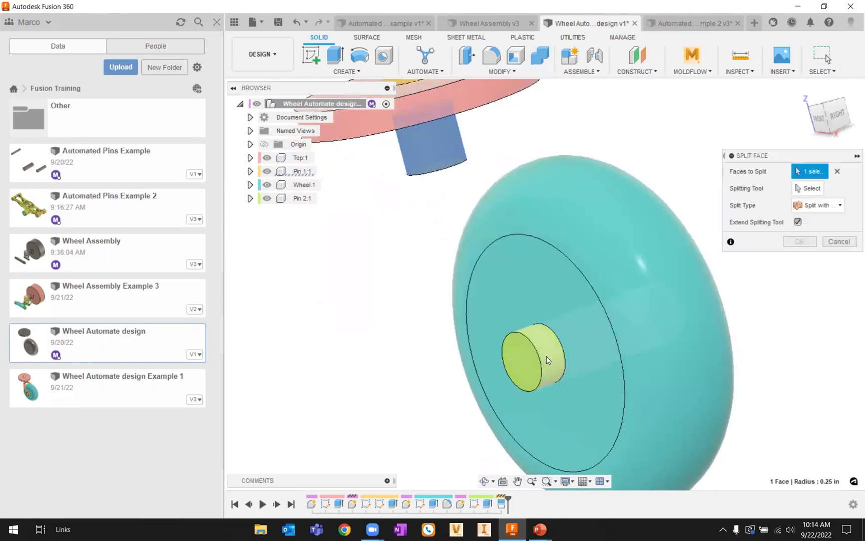
{"action": "left_click", "coordinate": [546, 356]}
{"action": "mouse_move", "coordinate": [769, 322]}
{"action": "middle_mouse_down", "text": "shift"}
{"action": "mouse_move", "coordinate": [770, 315]}
{"action": "mouse_move", "coordinate": [762, 324]}
{"action": "middle_mouse_up", "text": "shift"}
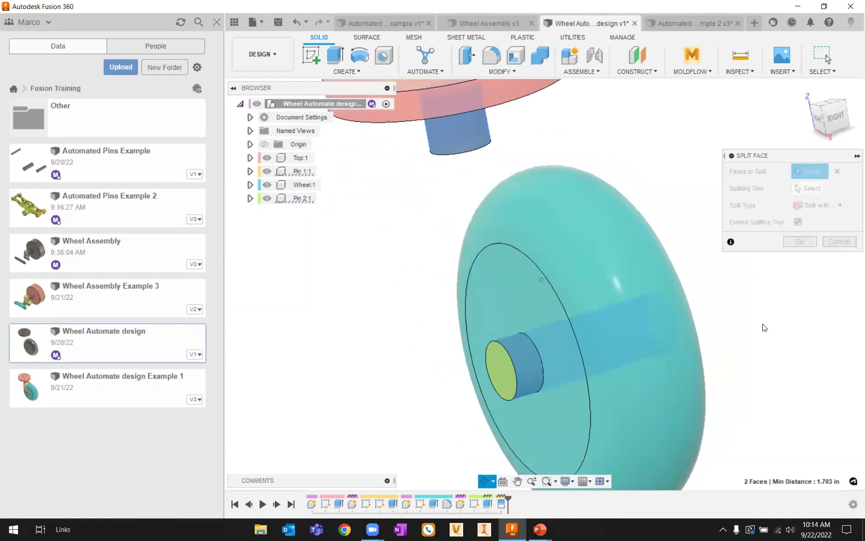
{"action": "left_click", "coordinate": [800, 187]}
{"action": "left_click", "coordinate": [518, 270]}
{"action": "middle_click_drag", "start_coordinate": [772, 293], "coordinate": [677, 235], "text": "shift"}
{"action": "left_click", "coordinate": [796, 241]}
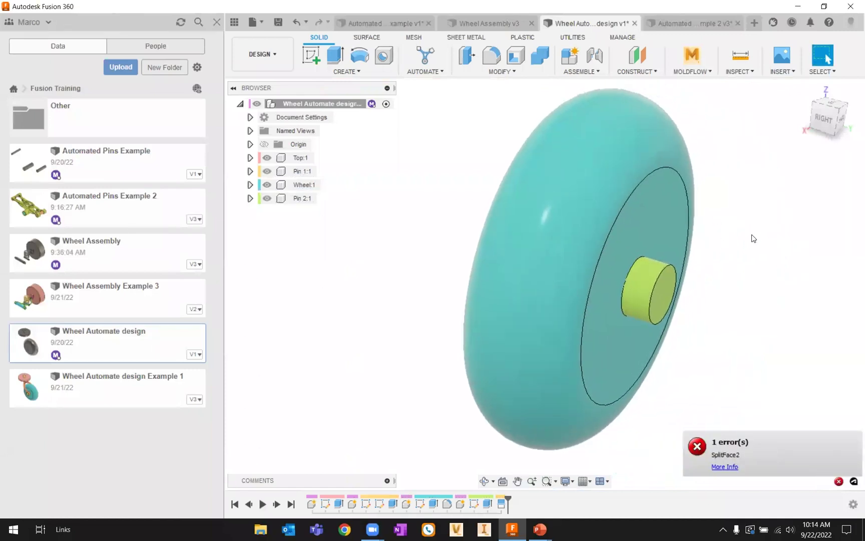
{"action": "left_click", "coordinate": [643, 273]}
{"action": "middle_click_drag", "start_coordinate": [643, 273], "coordinate": [587, 298], "text": "shift"}
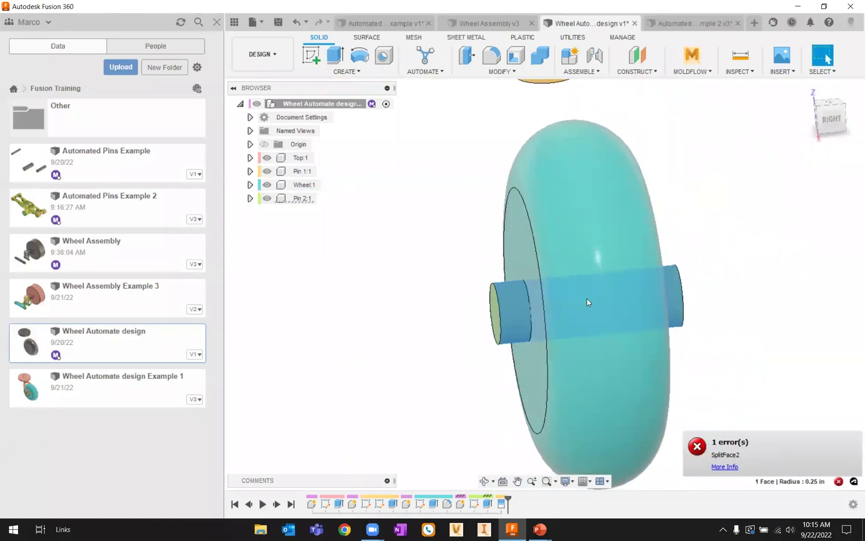
{"action": "key", "text": "Escape"}
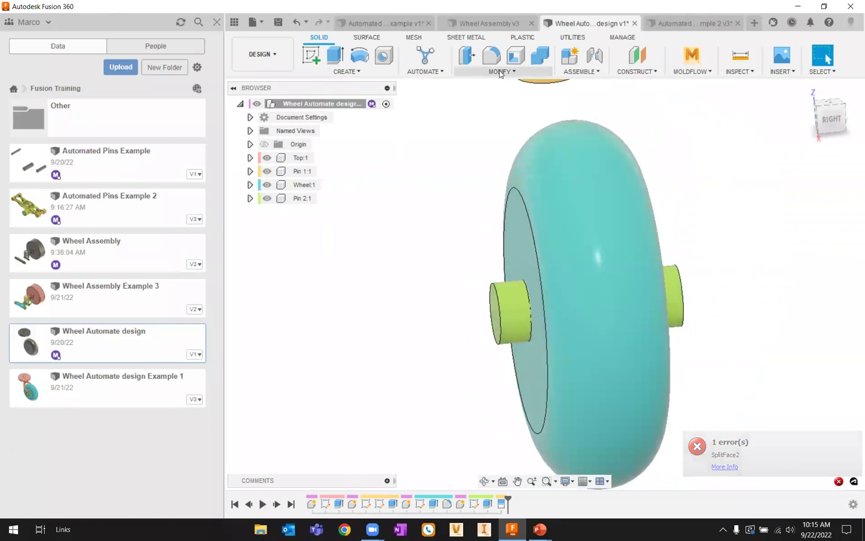
Split only the wheel pin's cylindrical face, using the flat side face of the wheel as the splitting tool.
{"action": "left_click", "coordinate": [499, 71]}
{"action": "left_click", "coordinate": [476, 197]}
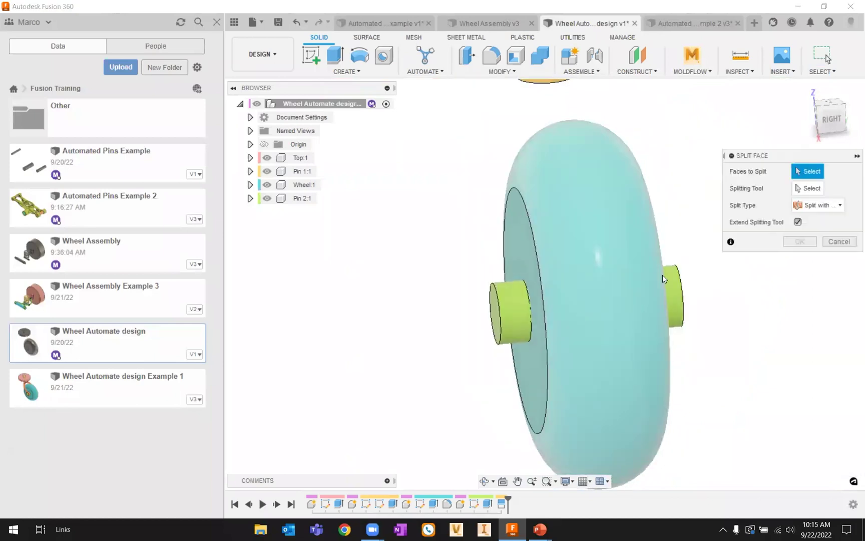
{"action": "left_click", "coordinate": [513, 311]}
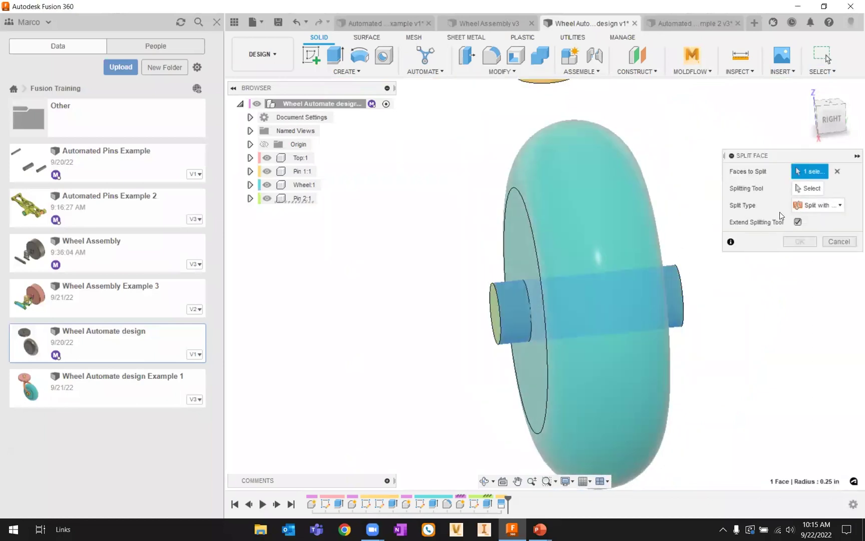
{"action": "left_click", "coordinate": [798, 191]}
{"action": "left_click", "coordinate": [514, 246]}
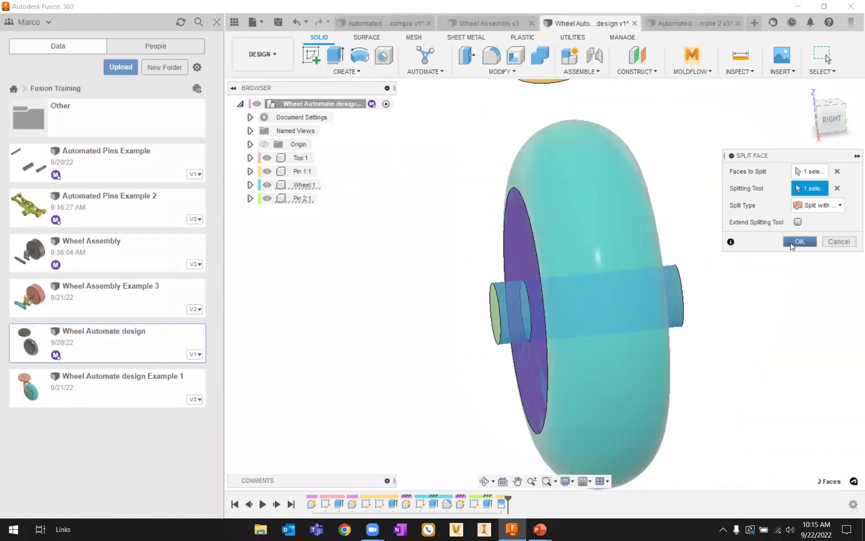
{"action": "left_click", "coordinate": [800, 241]}
Split the wheel pin's cylindrical face again, using the wheel's opposite flat side face as the splitting tool.
{"action": "middle_click_drag", "start_coordinate": [723, 241], "coordinate": [619, 136], "text": "shift"}
{"action": "left_click", "coordinate": [502, 71]}
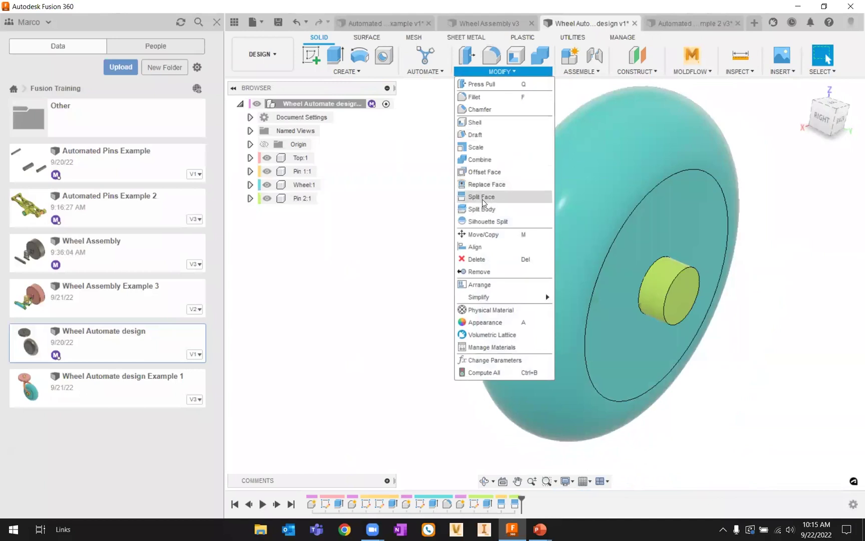
{"action": "left_click", "coordinate": [482, 197]}
{"action": "left_click", "coordinate": [657, 288]}
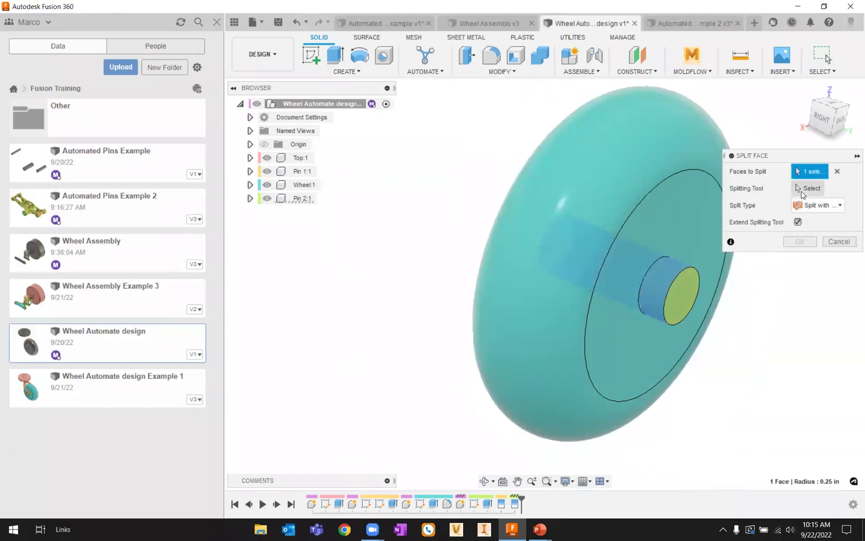
{"action": "left_click", "coordinate": [801, 190]}
{"action": "left_click", "coordinate": [665, 234]}
{"action": "left_click", "coordinate": [799, 241]}
{"action": "middle_click_drag", "start_coordinate": [751, 263], "coordinate": [791, 301], "text": "shift"}
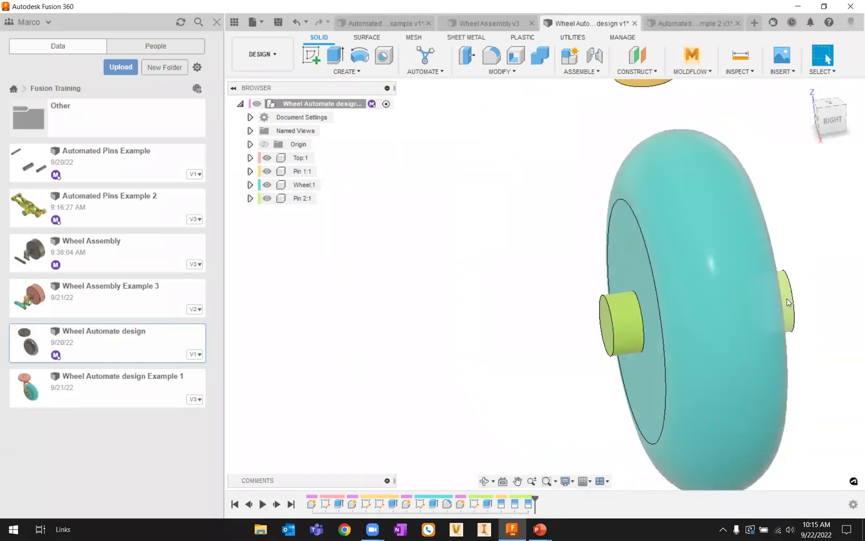
Start Automated Modeling with the top pin's lower exposed face and both exposed ends of the wheel pin as faces to connect.
{"action": "scroll", "coordinate": [623, 321], "scroll_direction": "down", "scroll_amount": 4}
{"action": "middle_click_drag", "start_coordinate": [543, 258], "coordinate": [465, 208]}
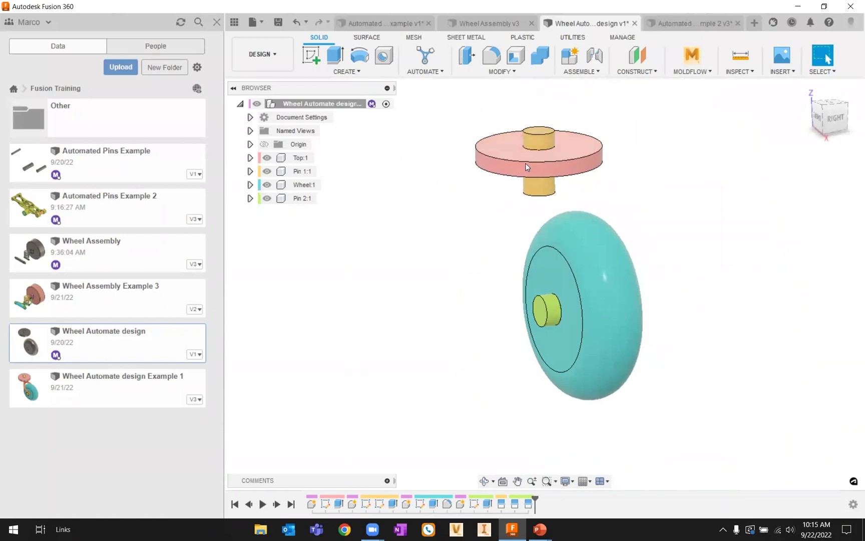
{"action": "left_click", "coordinate": [423, 63]}
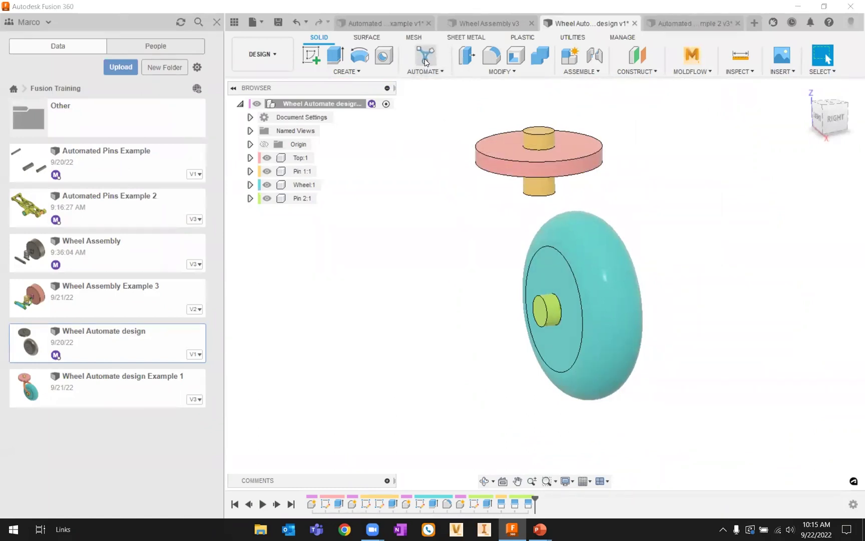
{"action": "left_click", "coordinate": [545, 192]}
{"action": "middle_click_drag", "start_coordinate": [686, 314], "coordinate": [652, 320], "text": "shift"}
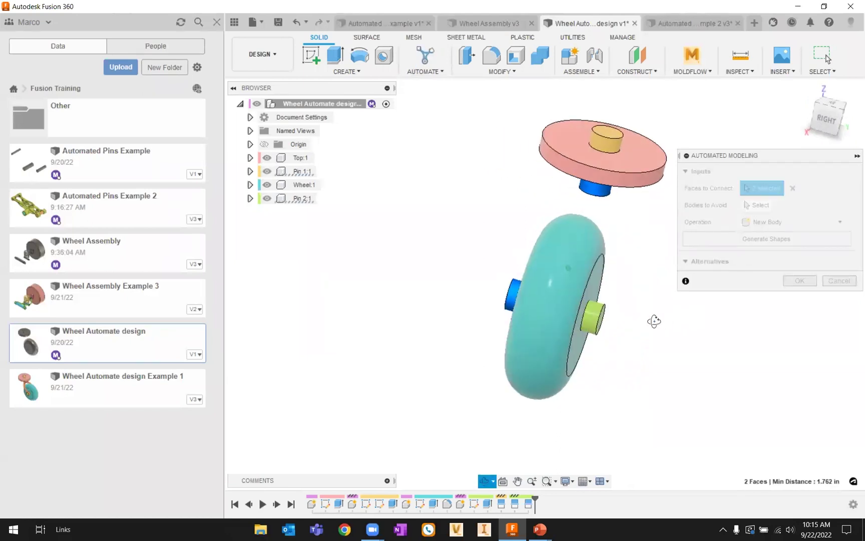
{"action": "left_click", "coordinate": [595, 325]}
{"action": "left_click", "coordinate": [594, 325]}
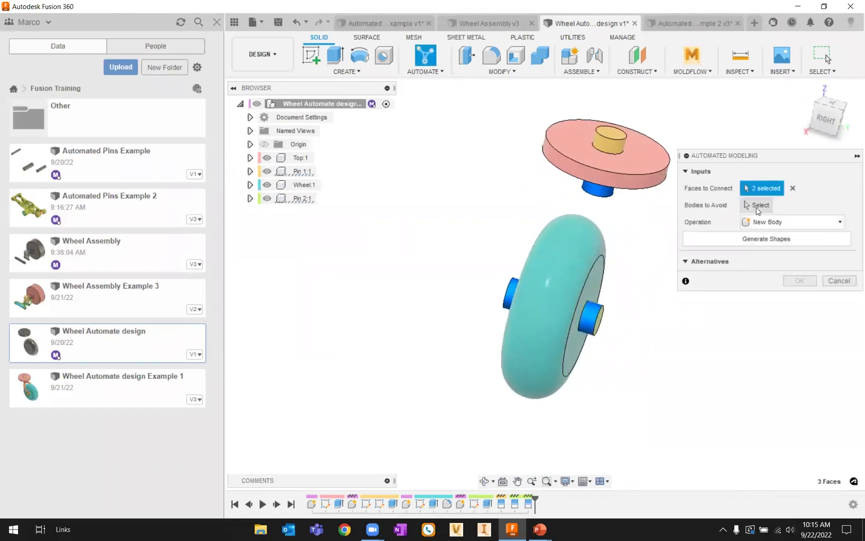
Set the wheel and the top disc as bodies to avoid, and generate the connecting shapes as a new body.
{"action": "middle_click_drag", "start_coordinate": [656, 311], "coordinate": [603, 290], "text": "shift"}
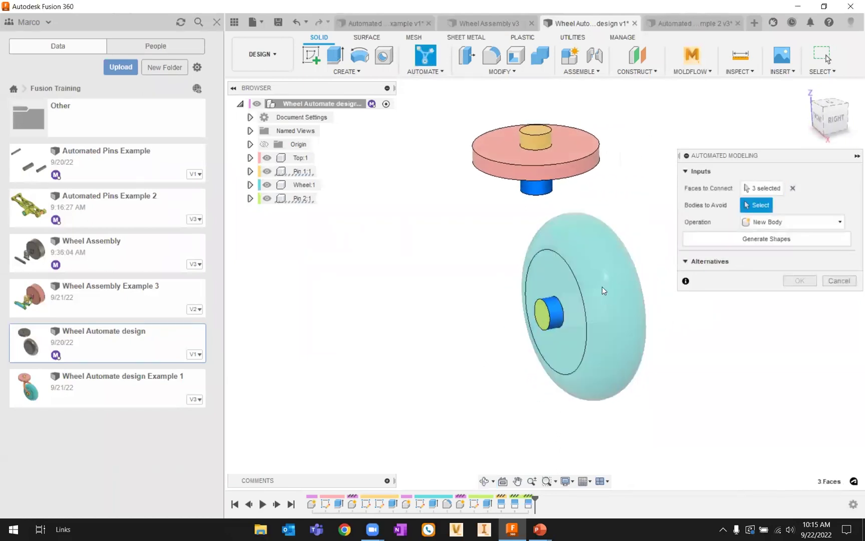
{"action": "left_click", "coordinate": [585, 256]}
{"action": "middle_click_drag", "start_coordinate": [491, 247], "coordinate": [576, 190], "text": "shift"}
{"action": "left_click", "coordinate": [529, 192]}
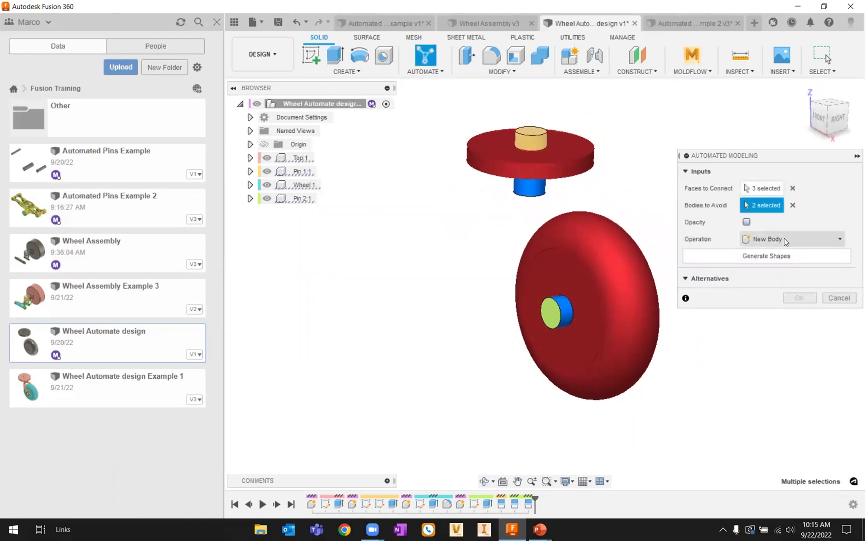
{"action": "left_click", "coordinate": [755, 257]}
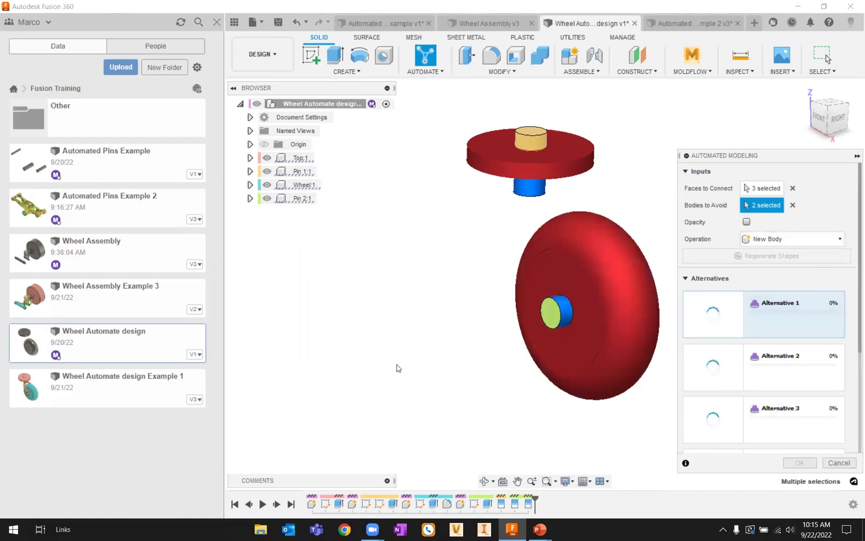
Open Wheel Automate design Example 1 in the Design workspace and examine its finished connector around the wheel.
{"action": "double_click", "coordinate": [136, 389]}
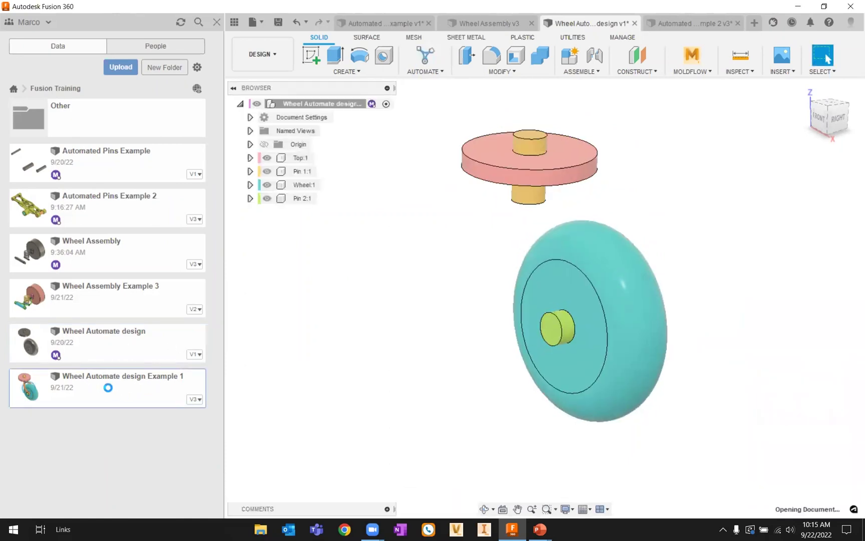
{"action": "left_click", "coordinate": [263, 54]}
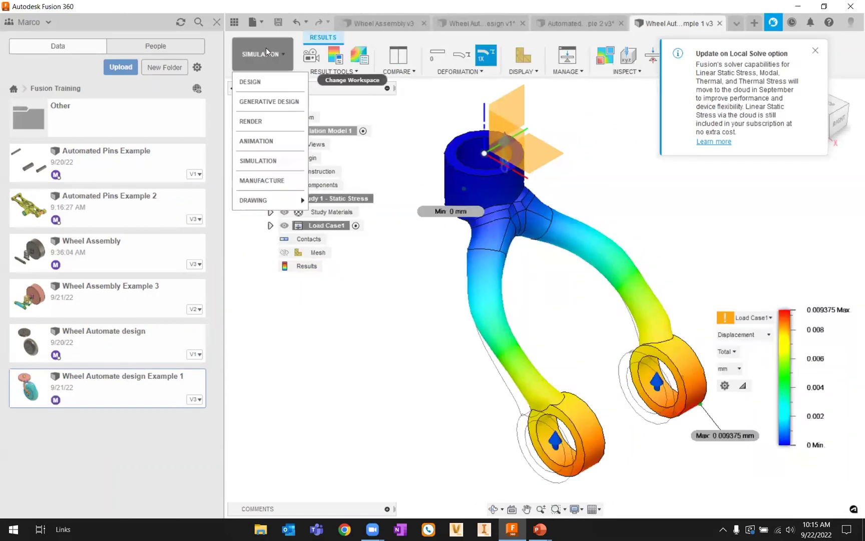
{"action": "left_click", "coordinate": [274, 78]}
{"action": "middle_click_drag", "start_coordinate": [437, 289], "coordinate": [478, 275]}
{"action": "scroll", "coordinate": [478, 275], "scroll_direction": "up", "scroll_amount": 3}
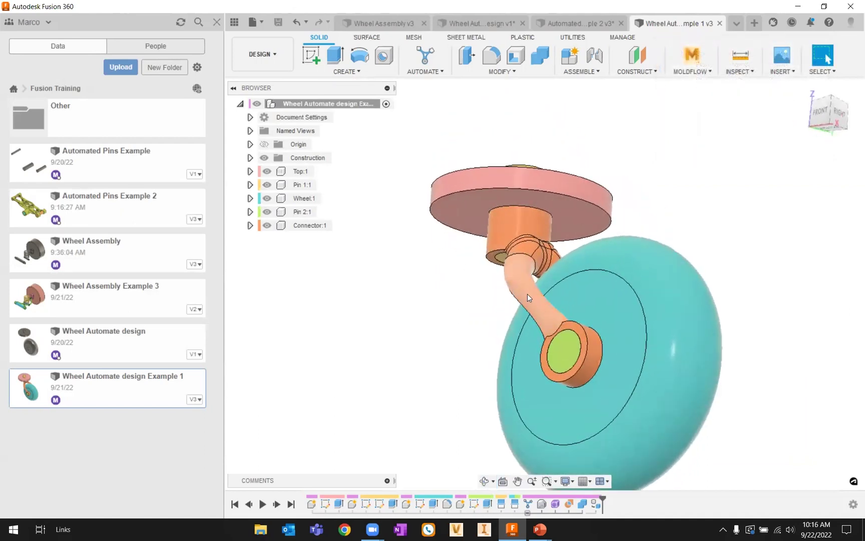
{"action": "middle_click_drag", "start_coordinate": [784, 267], "coordinate": [656, 256], "text": "shift"}
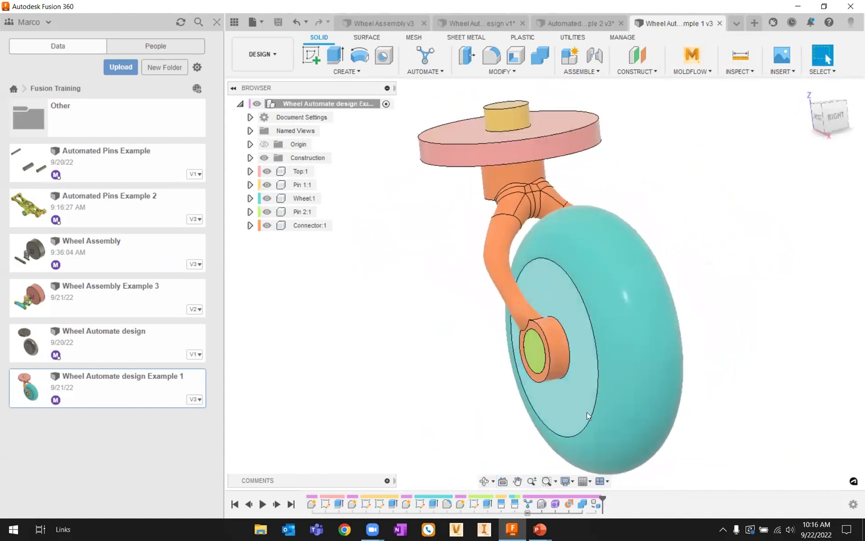
Highlight the Connector component and examine how its fork joins the top pin to both ends of the wheel pin.
{"action": "left_click", "coordinate": [300, 228]}
{"action": "left_click", "coordinate": [295, 247]}
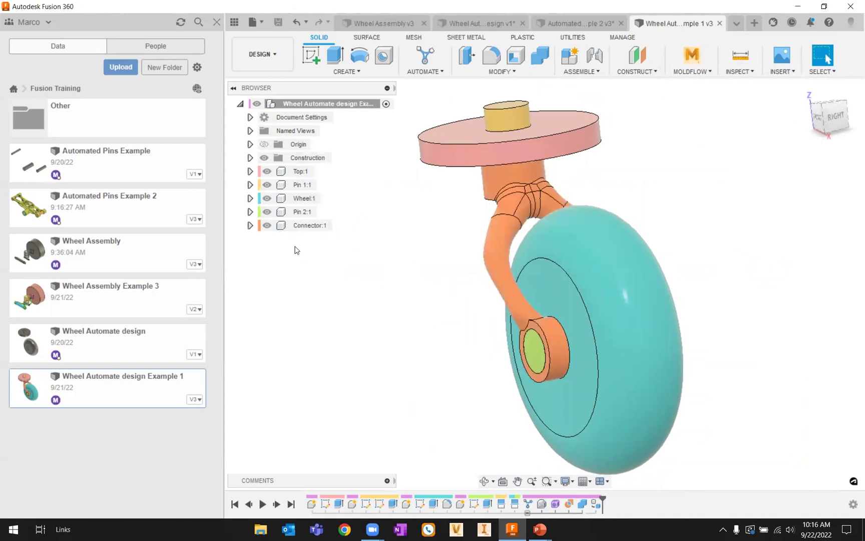
{"action": "left_click", "coordinate": [311, 224]}
{"action": "left_click", "coordinate": [343, 226]}
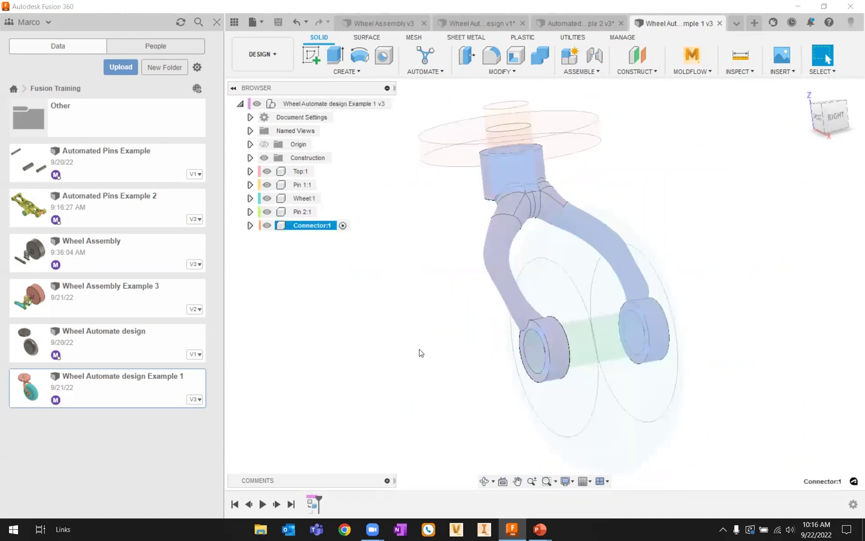
{"action": "middle_click_drag", "start_coordinate": [381, 367], "coordinate": [394, 328], "text": "shift"}
{"action": "right_click", "coordinate": [374, 292]}
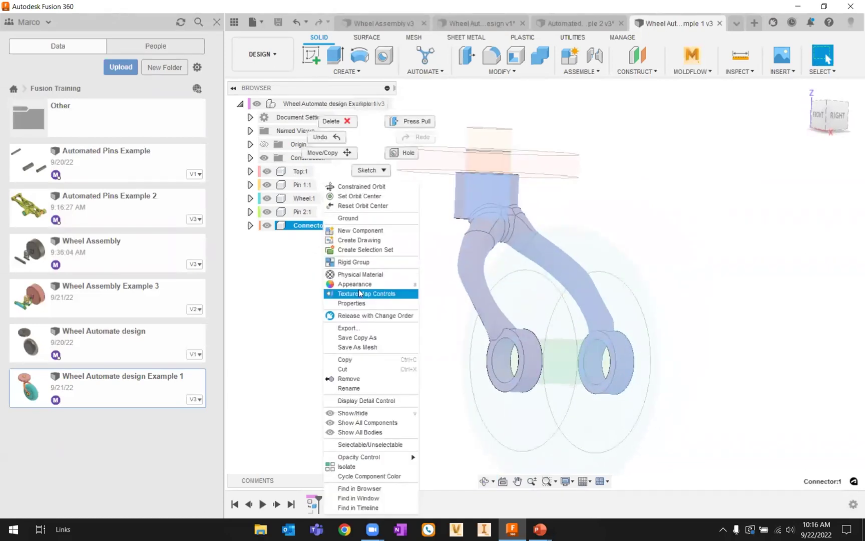
{"action": "key", "text": "Escape"}
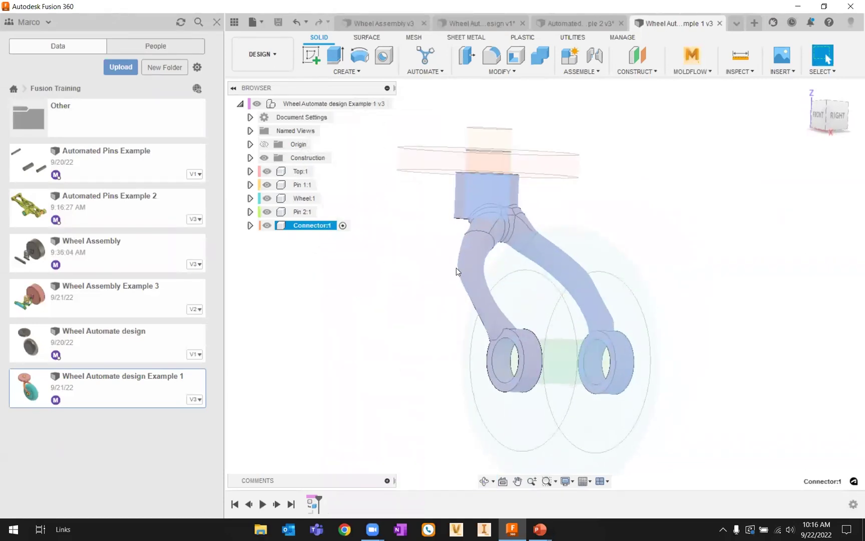
Clear the Connector highlight, select the whole design and restore its home view.
{"action": "left_click", "coordinate": [372, 249]}
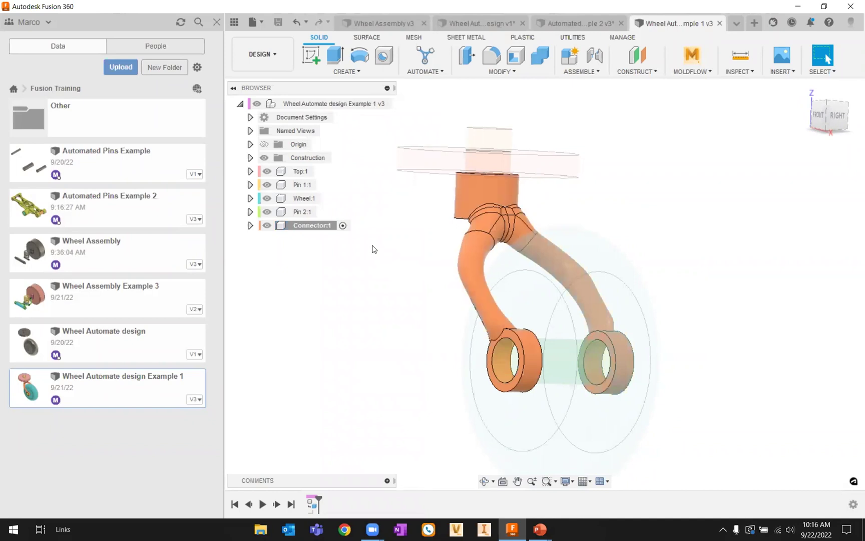
{"action": "left_click", "coordinate": [385, 103]}
{"action": "middle_click_drag", "start_coordinate": [401, 249], "coordinate": [426, 246], "text": "shift"}
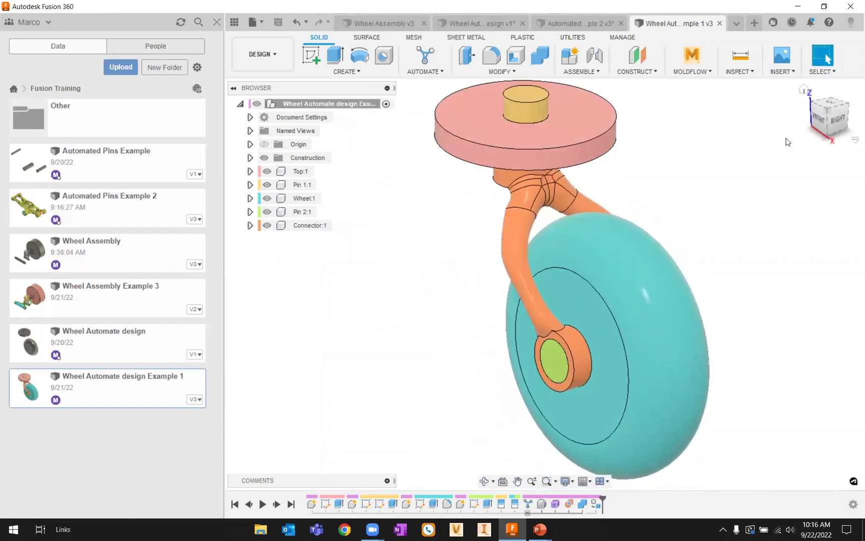
{"action": "left_click", "coordinate": [805, 90]}
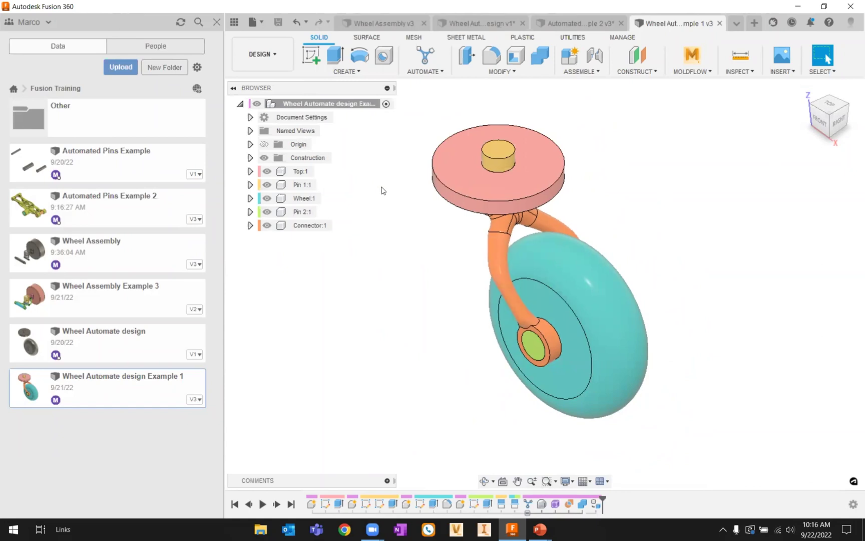
Switch to the Simulation workspace and examine the connector's static stress displacement results along both fork arms and rings.
{"action": "left_click", "coordinate": [265, 52]}
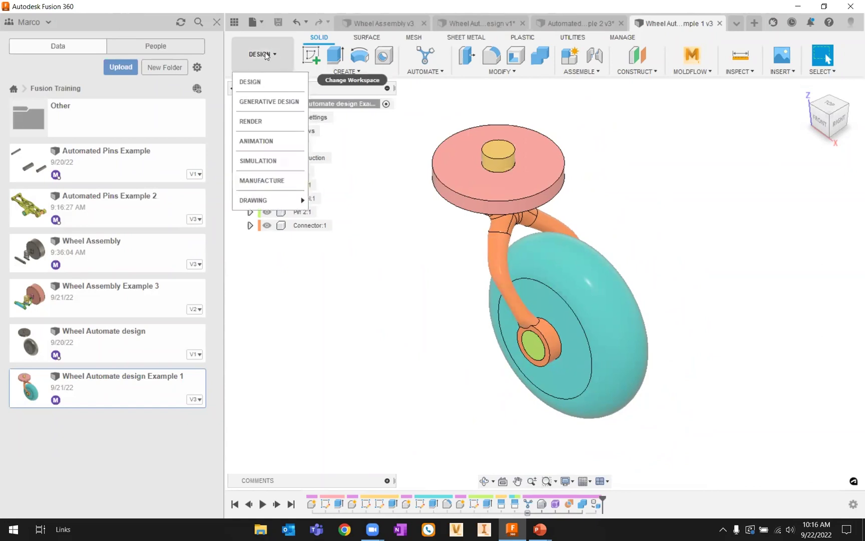
{"action": "left_click", "coordinate": [259, 165]}
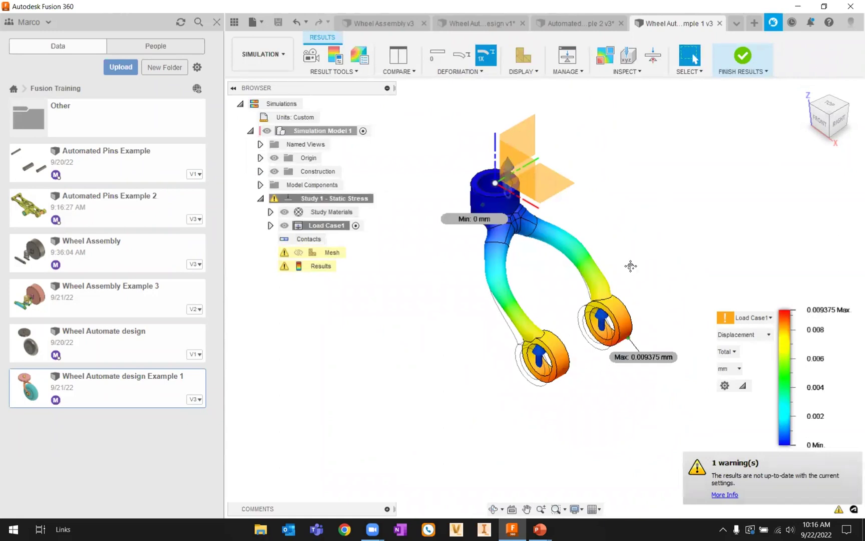
{"action": "middle_click_drag", "start_coordinate": [629, 264], "coordinate": [590, 266]}
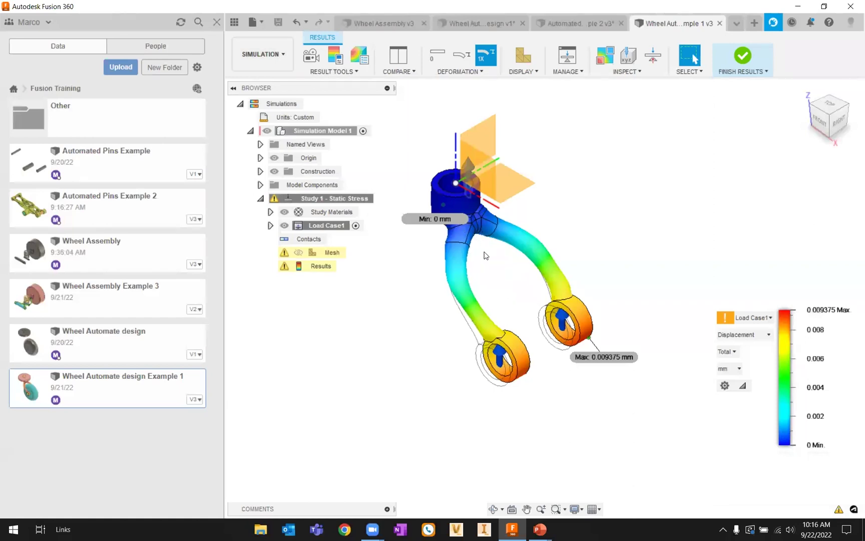
{"action": "scroll", "coordinate": [531, 314], "scroll_direction": "up", "scroll_amount": 5}
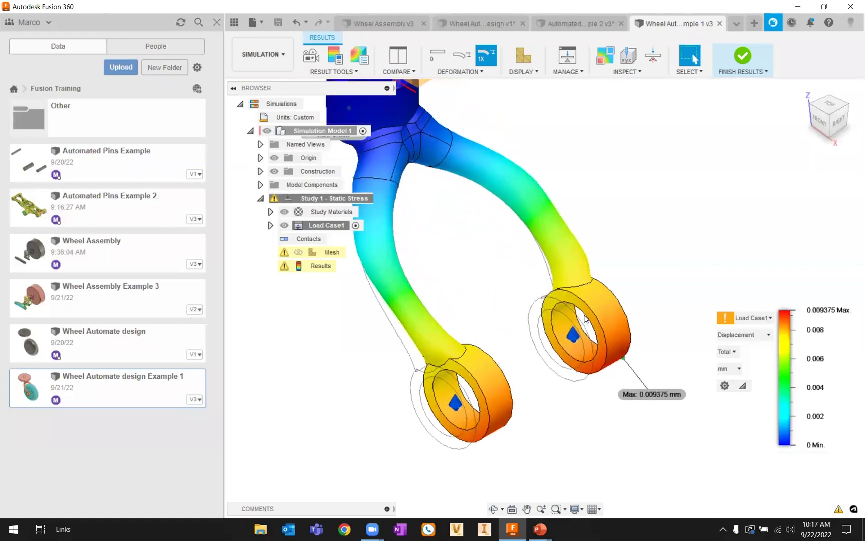
{"action": "middle_click_drag", "start_coordinate": [489, 295], "coordinate": [532, 310]}
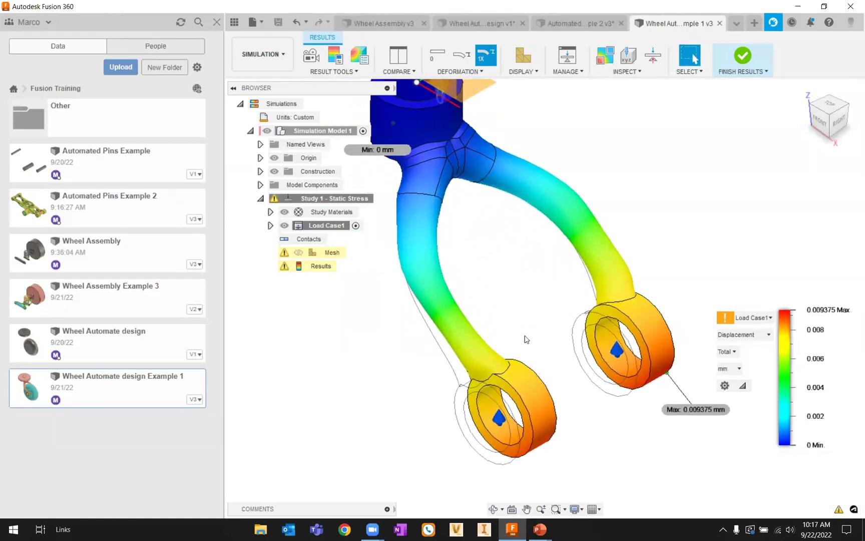
{"action": "scroll", "coordinate": [552, 313], "scroll_direction": "down", "scroll_amount": 3}
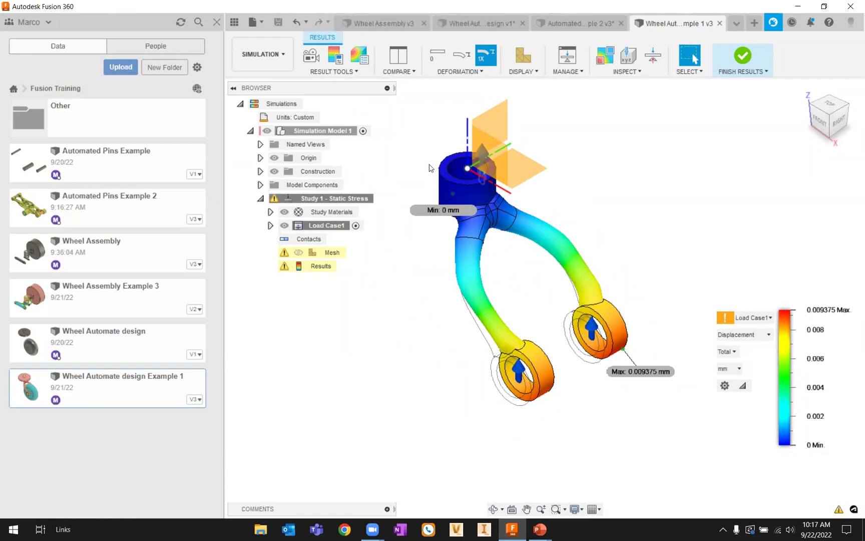
Return to the Design workspace and view the complete wheel assembly with its connector from a lower angle.
{"action": "left_click", "coordinate": [261, 55]}
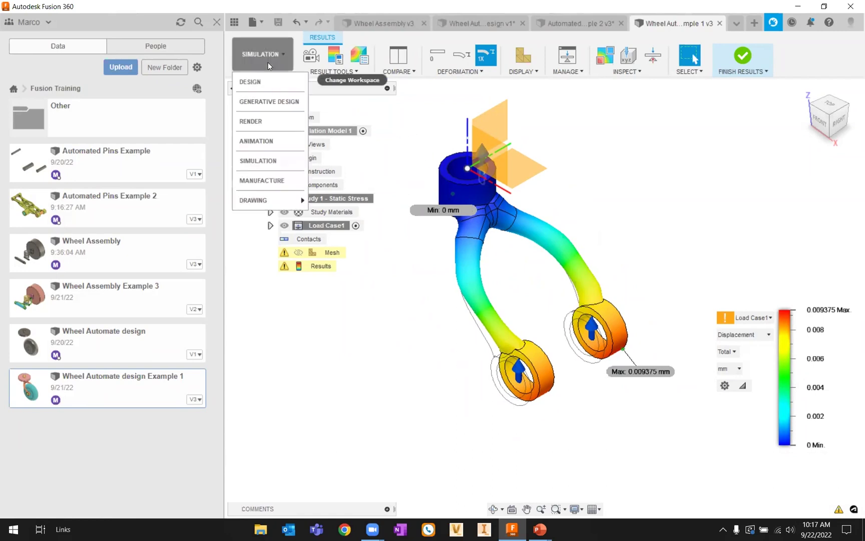
{"action": "left_click", "coordinate": [250, 81]}
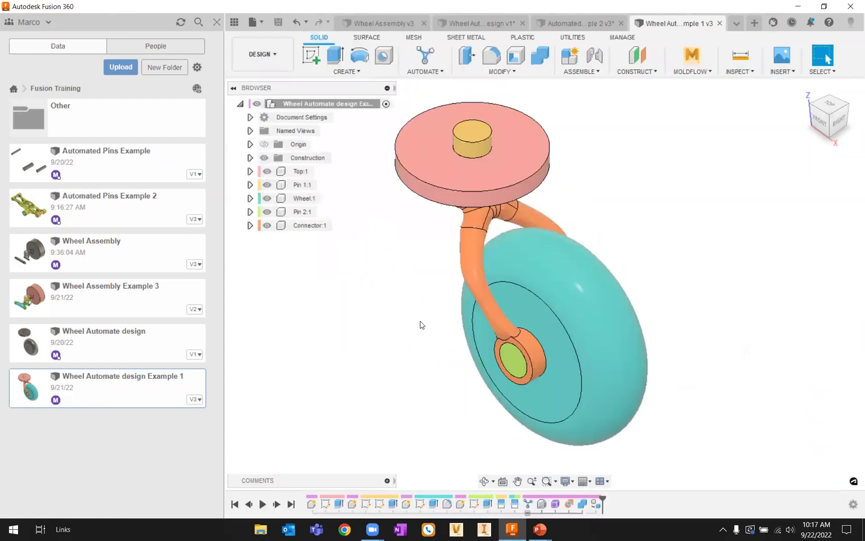
{"action": "mouse_move", "coordinate": [670, 313]}
{"action": "middle_mouse_down", "text": "shift"}
{"action": "mouse_move", "coordinate": [668, 336]}
{"action": "mouse_move", "coordinate": [669, 296]}
{"action": "mouse_move", "coordinate": [668, 313]}
{"action": "middle_mouse_up", "text": "shift"}
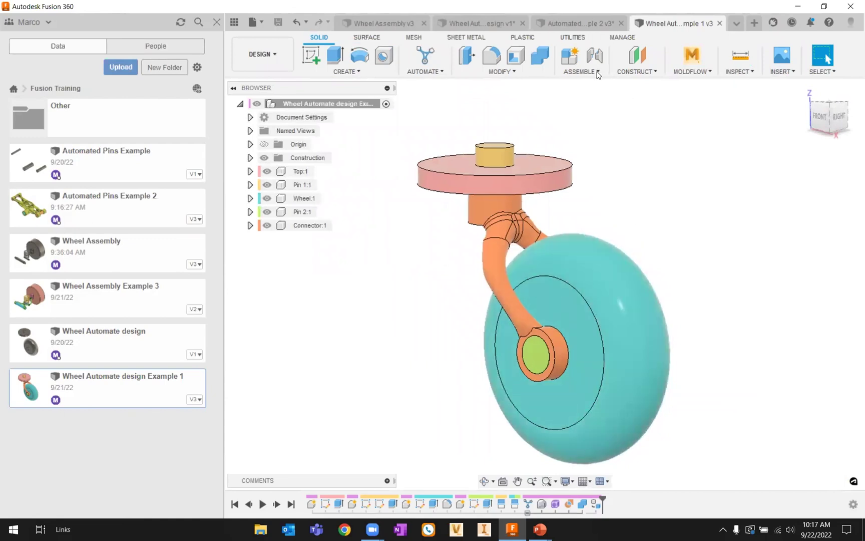
Compare the unconnected Wheel Automate design with the finished connector in Wheel Automate design Example 1.
{"action": "left_click", "coordinate": [469, 23]}
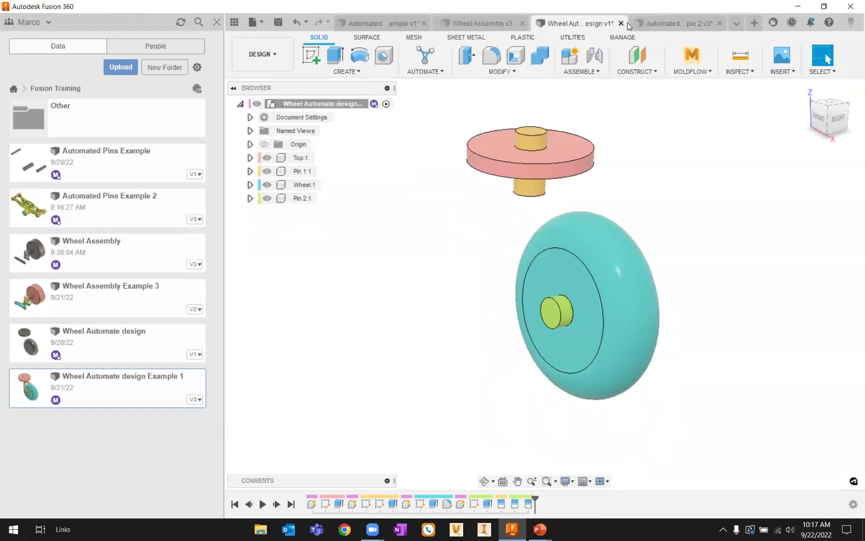
{"action": "left_click", "coordinate": [735, 24]}
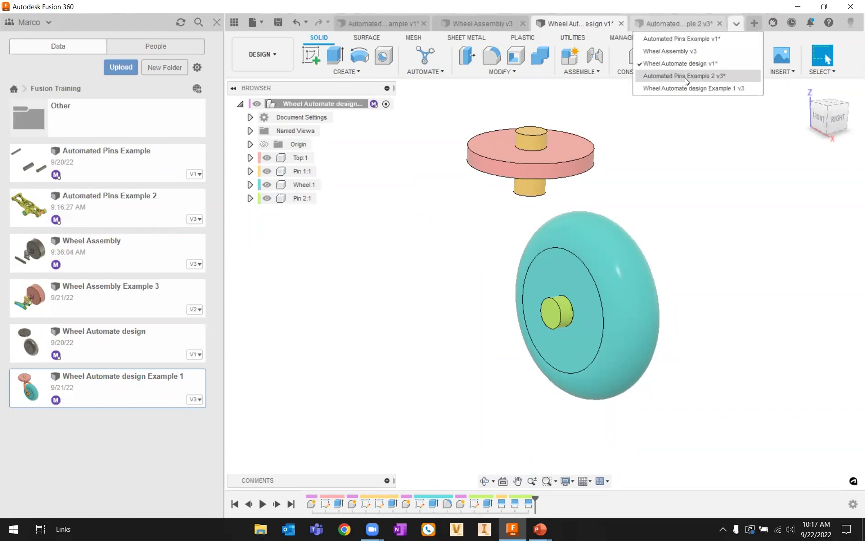
{"action": "left_click", "coordinate": [675, 89]}
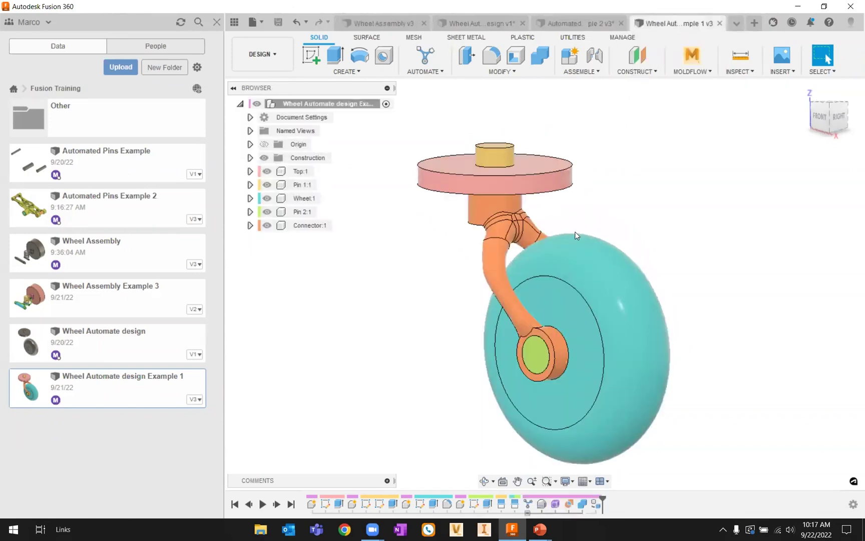
{"action": "scroll", "coordinate": [580, 244], "scroll_direction": "up", "scroll_amount": 3}
{"action": "middle_click_drag", "start_coordinate": [697, 176], "coordinate": [688, 117]}
{"action": "scroll", "coordinate": [685, 173], "scroll_direction": "down", "scroll_amount": 3}
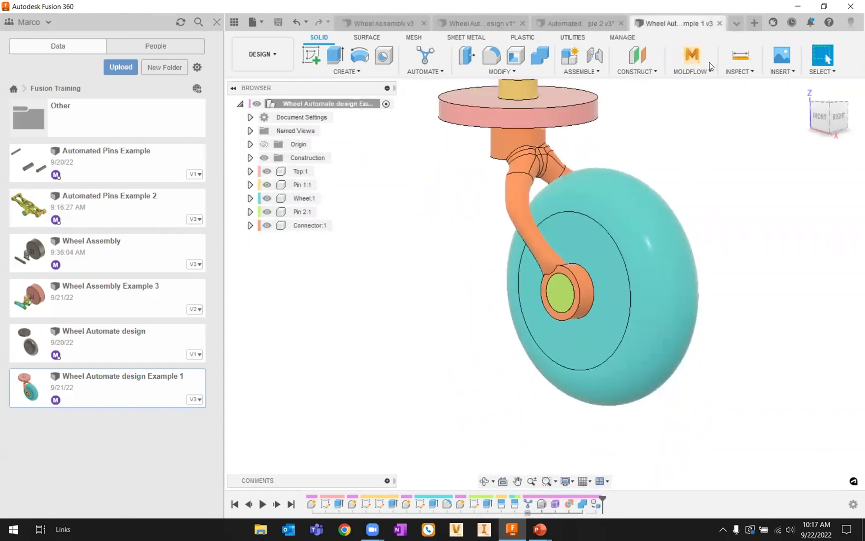
Close Wheel Automate design Example 1, Automated Pins Example 2 and Wheel Automate design, saving the changes in the last two.
{"action": "left_click", "coordinate": [719, 23]}
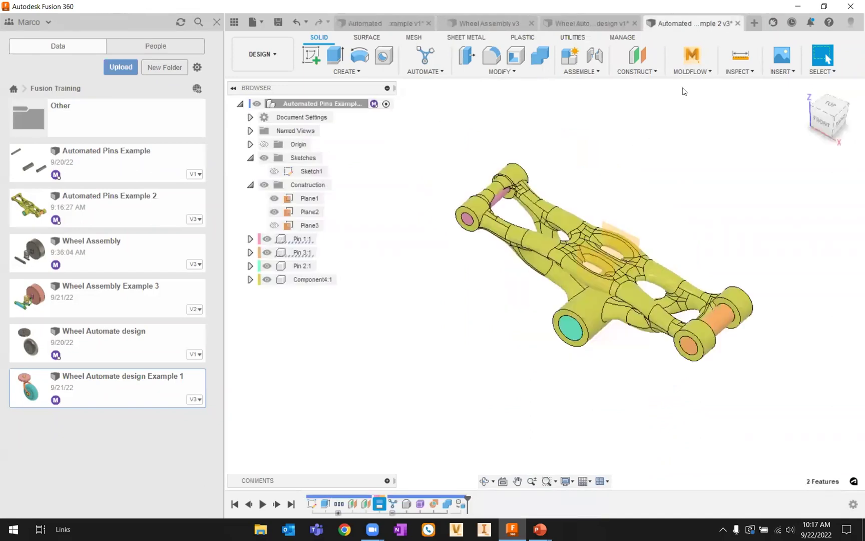
{"action": "left_click", "coordinate": [738, 24]}
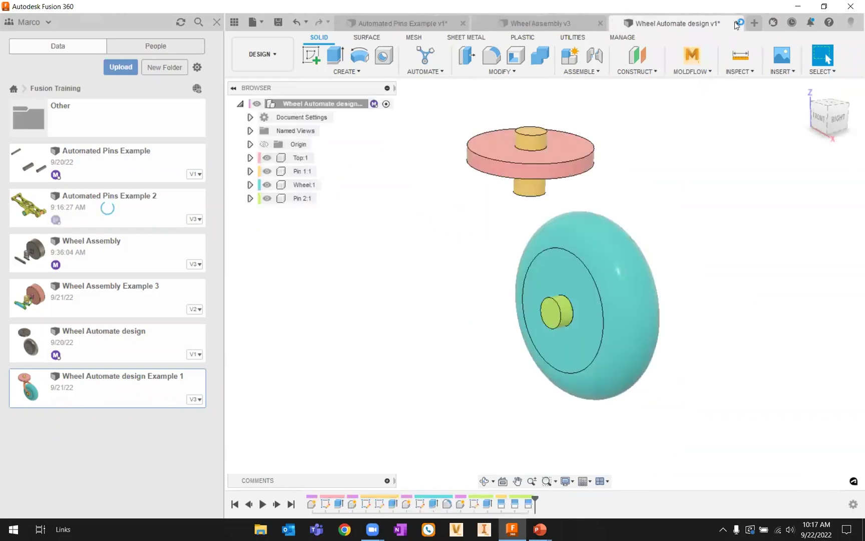
{"action": "left_click", "coordinate": [737, 24]}
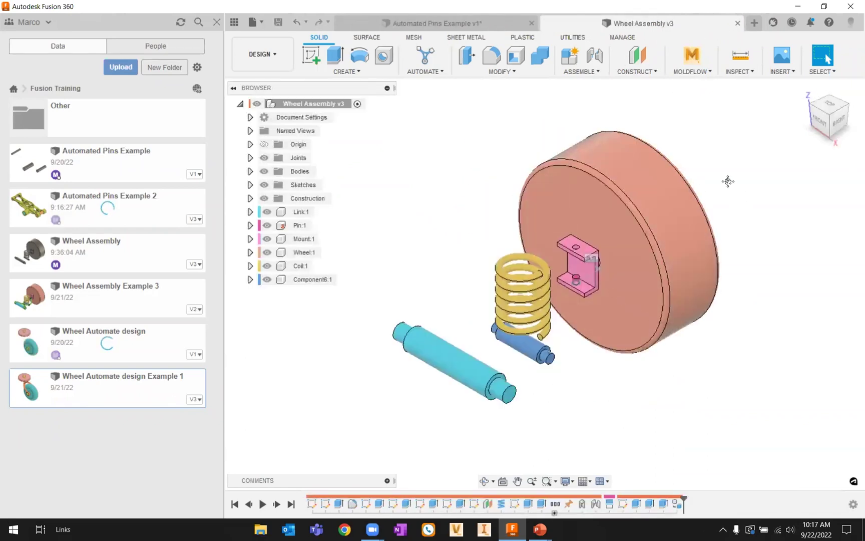
Examine the link, coil, mount, pin and wheel in the Wheel Assembly design.
{"action": "middle_click_drag", "start_coordinate": [728, 181], "coordinate": [654, 157]}
{"action": "middle_click_drag", "start_coordinate": [702, 181], "coordinate": [761, 191]}
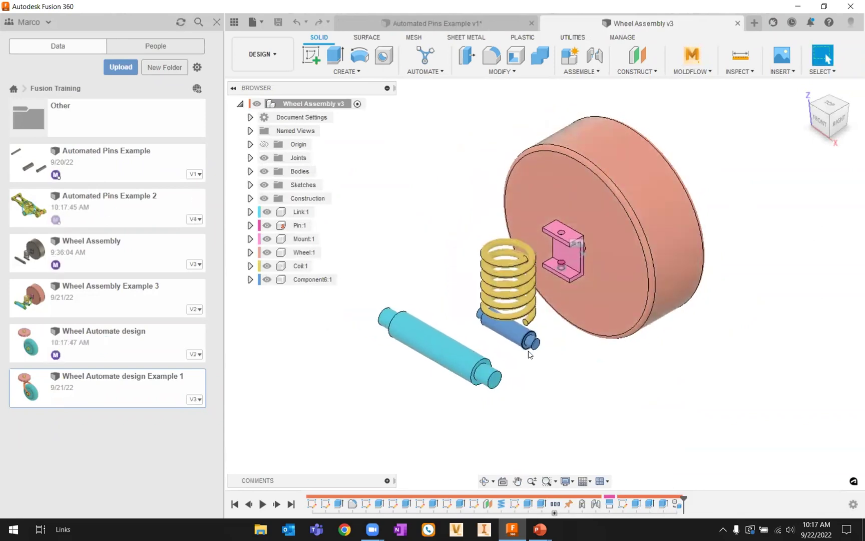
{"action": "middle_click_drag", "start_coordinate": [576, 344], "coordinate": [608, 331]}
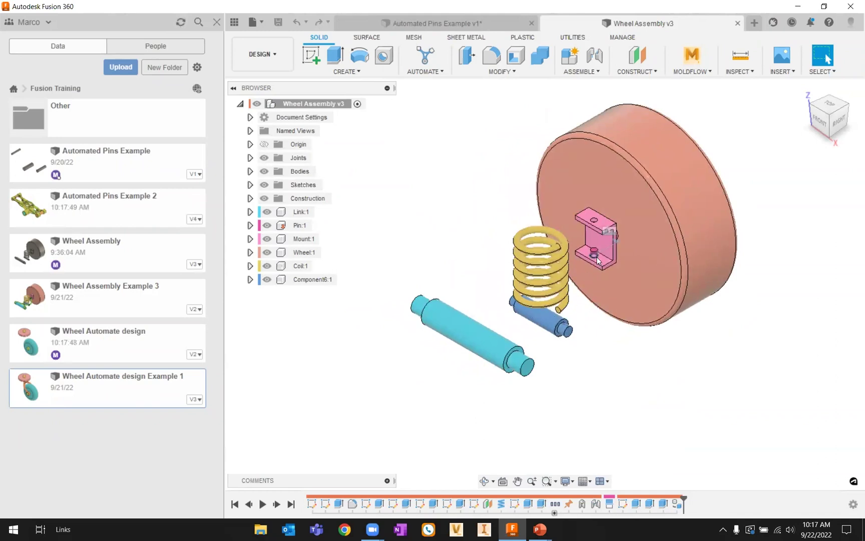
{"action": "scroll", "coordinate": [606, 357], "scroll_direction": "up", "scroll_amount": 3}
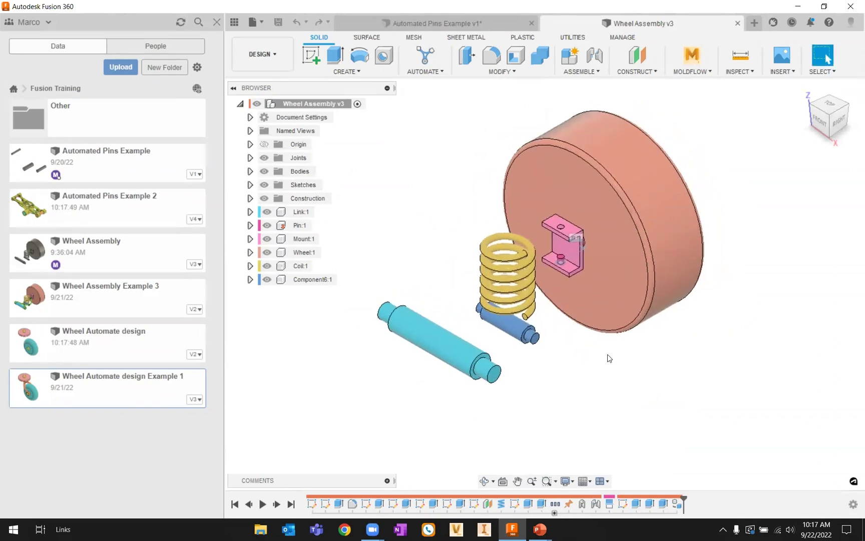
{"action": "middle_click_drag", "start_coordinate": [587, 346], "coordinate": [641, 337]}
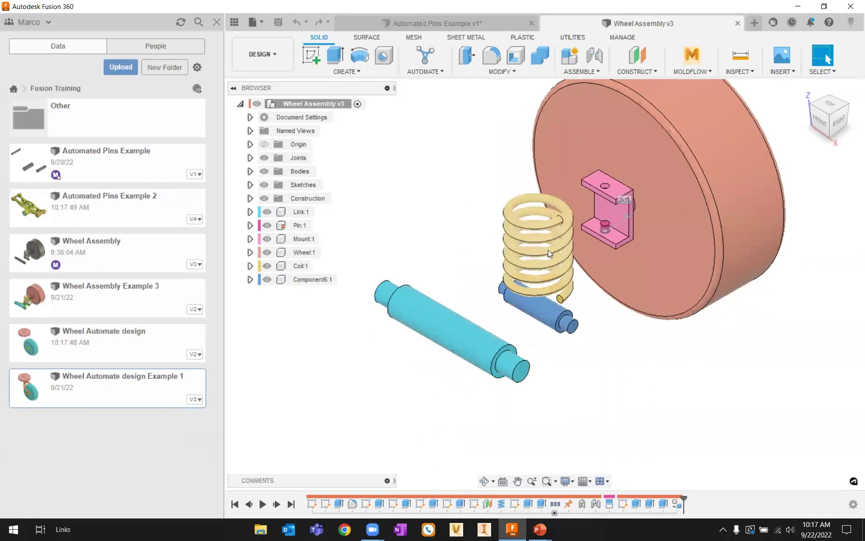
Swing the wheel and its mount about the pin to test the joint, and turn them back toward the starting orientation.
{"action": "left_click_drag", "start_coordinate": [740, 217], "coordinate": [622, 241]}
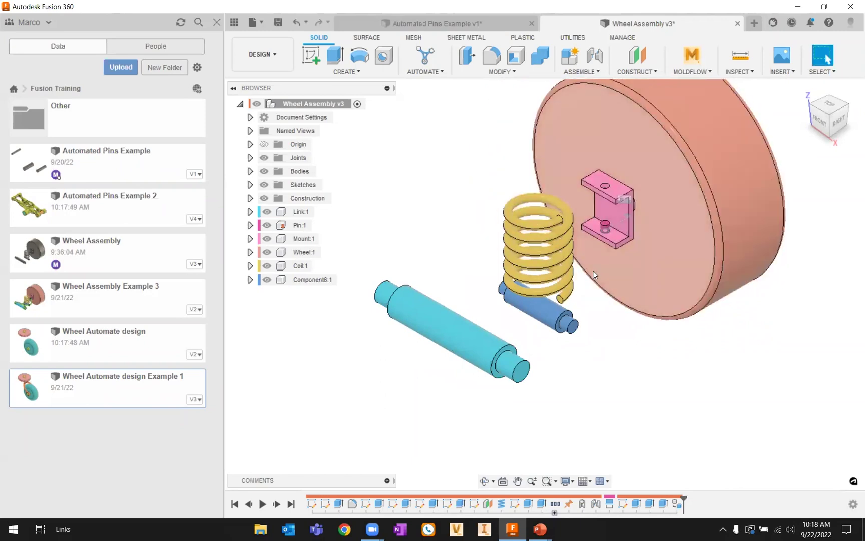
{"action": "left_click_drag", "start_coordinate": [704, 193], "coordinate": [664, 277]}
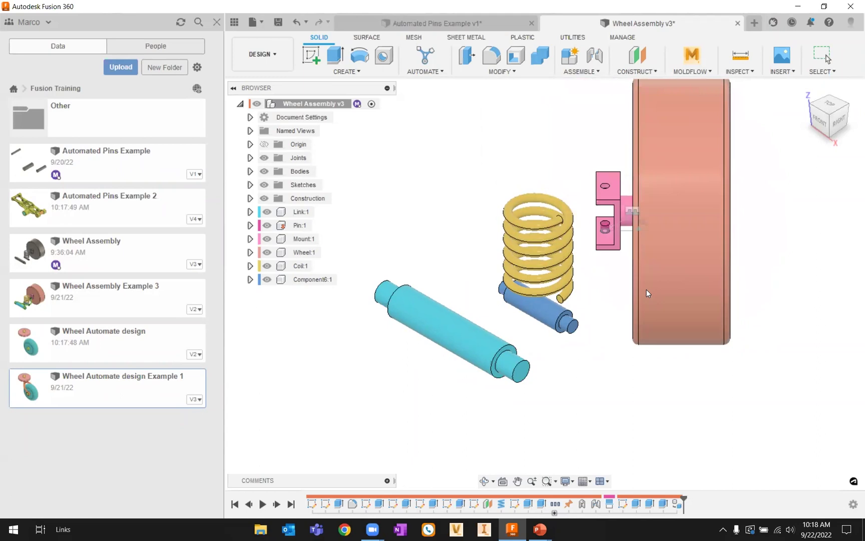
{"action": "left_click_drag", "start_coordinate": [643, 290], "coordinate": [719, 270]}
{"action": "middle_click_drag", "start_coordinate": [701, 340], "coordinate": [721, 307]}
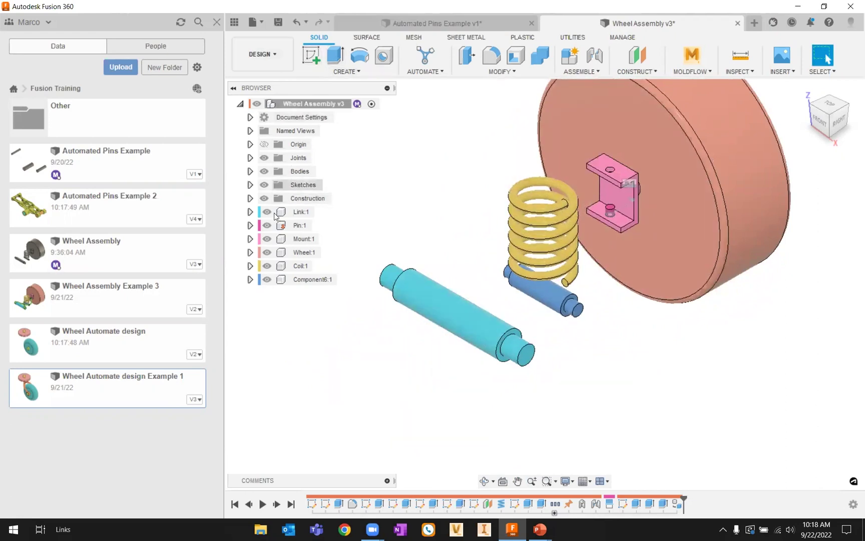
Start Automated Modeling with both end faces of the link, both stub faces of the small cylinder and the mount's pin as faces to connect.
{"action": "left_click", "coordinate": [424, 56]}
{"action": "scroll", "coordinate": [523, 349], "scroll_direction": "up", "scroll_amount": 3}
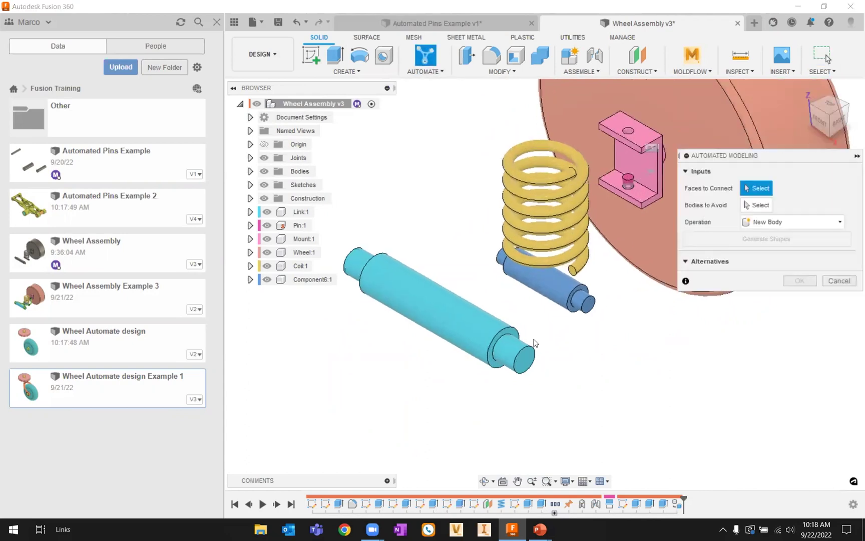
{"action": "left_click", "coordinate": [508, 357]}
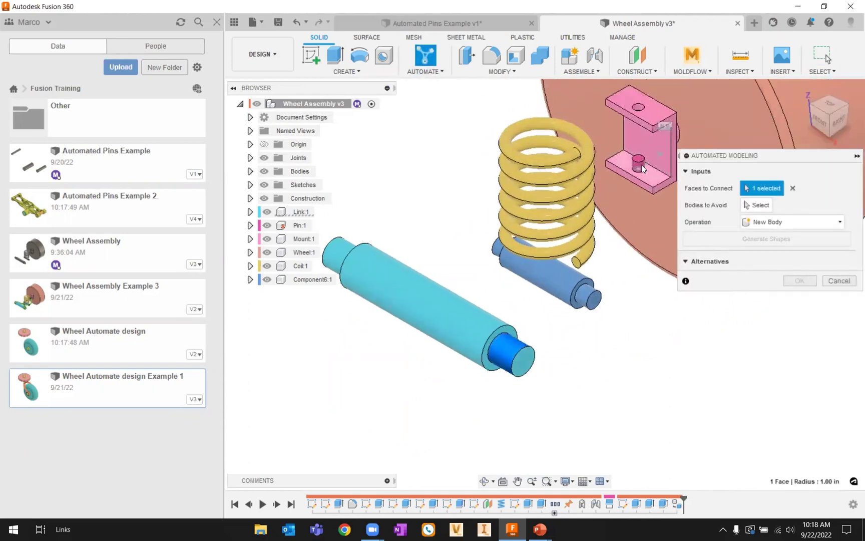
{"action": "middle_click_drag", "start_coordinate": [639, 176], "coordinate": [635, 132], "text": "shift"}
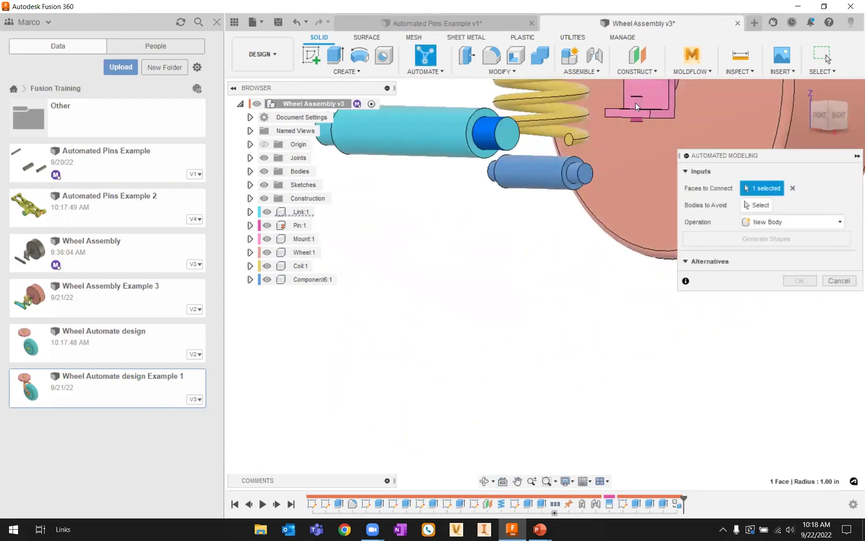
{"action": "middle_click_drag", "start_coordinate": [608, 206], "coordinate": [648, 318]}
{"action": "middle_click_drag", "start_coordinate": [562, 332], "coordinate": [550, 367], "text": "shift"}
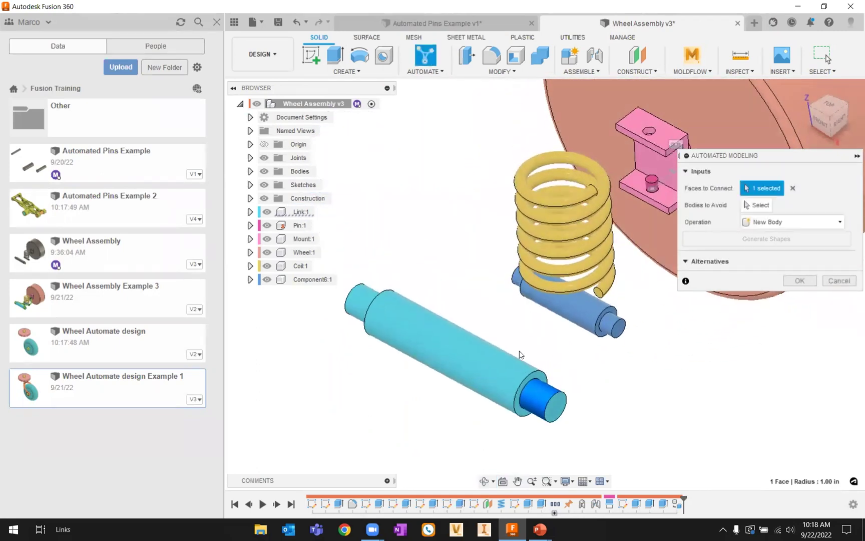
{"action": "left_click", "coordinate": [358, 302]}
{"action": "left_click", "coordinate": [516, 279]}
{"action": "left_click", "coordinate": [608, 321]}
{"action": "left_click", "coordinate": [652, 185]}
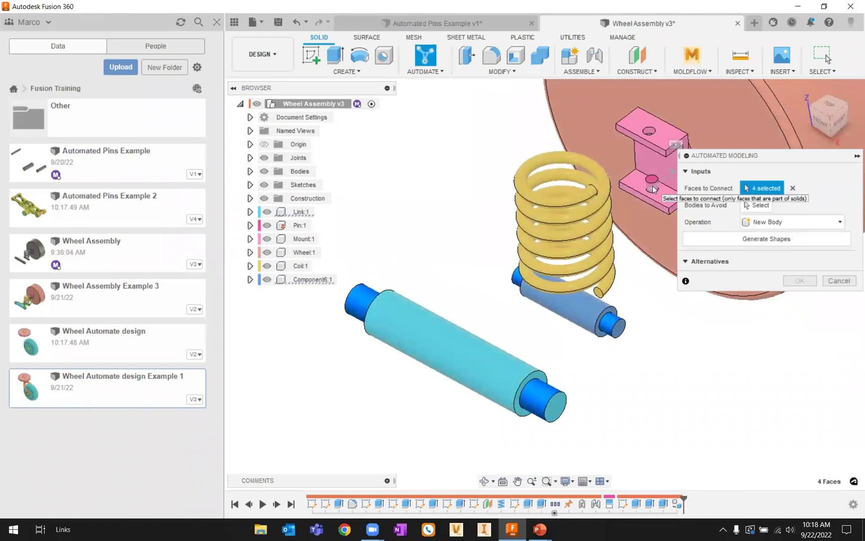
Set the coil spring as a body to avoid.
{"action": "left_click", "coordinate": [741, 209]}
{"action": "middle_click_drag", "start_coordinate": [598, 325], "coordinate": [503, 286]}
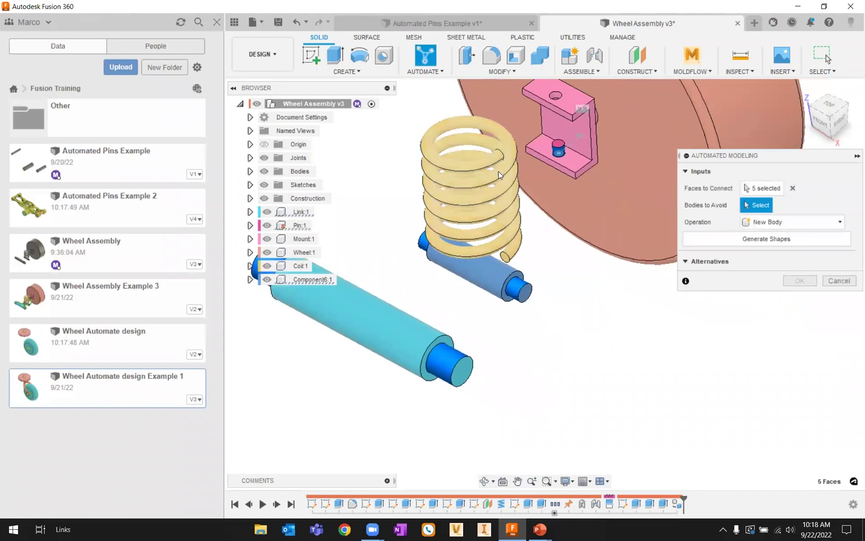
{"action": "left_click", "coordinate": [490, 208]}
Remove the two stub faces of the small cylinder under the coil from the faces to connect.
{"action": "left_click", "coordinate": [753, 189]}
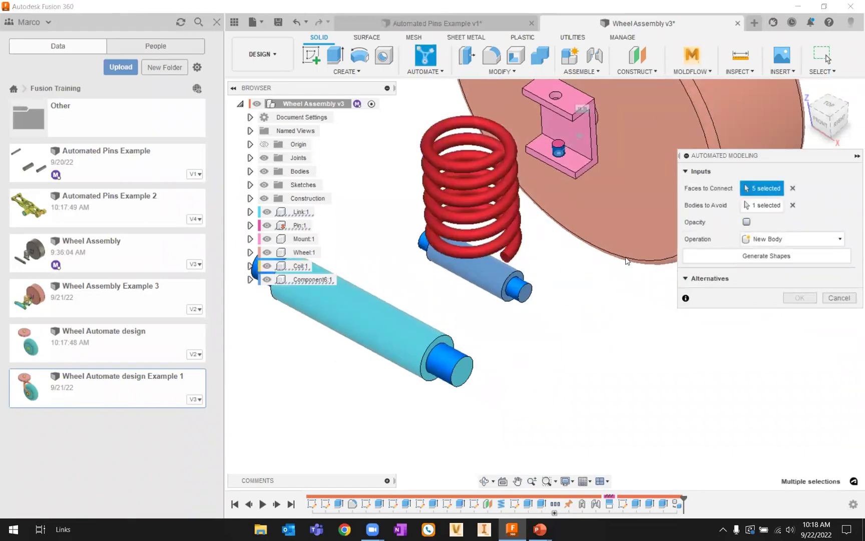
{"action": "left_click", "coordinate": [516, 292]}
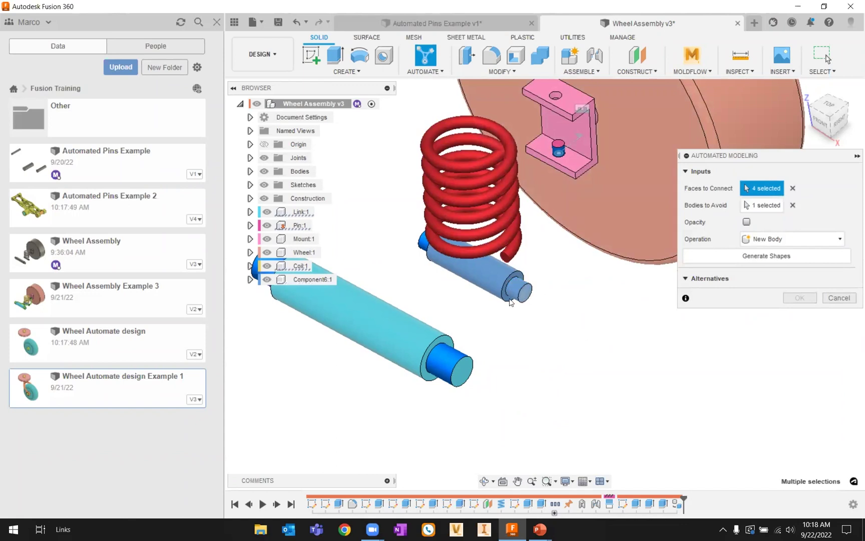
{"action": "left_click", "coordinate": [423, 246]}
{"action": "middle_click_drag", "start_coordinate": [546, 187], "coordinate": [575, 290]}
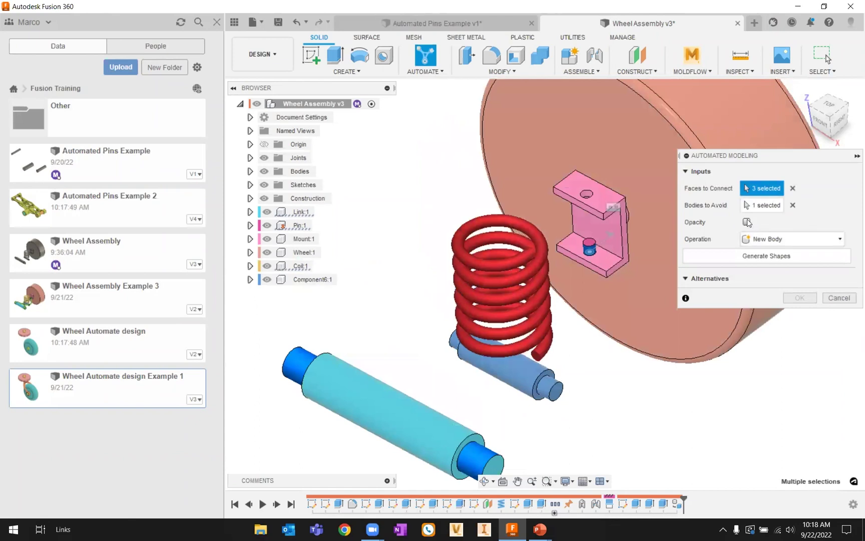
Set the operation to New Component and generate shapes between the link's ends and the mount's pin.
{"action": "left_click", "coordinate": [750, 238]}
{"action": "left_click", "coordinate": [749, 268]}
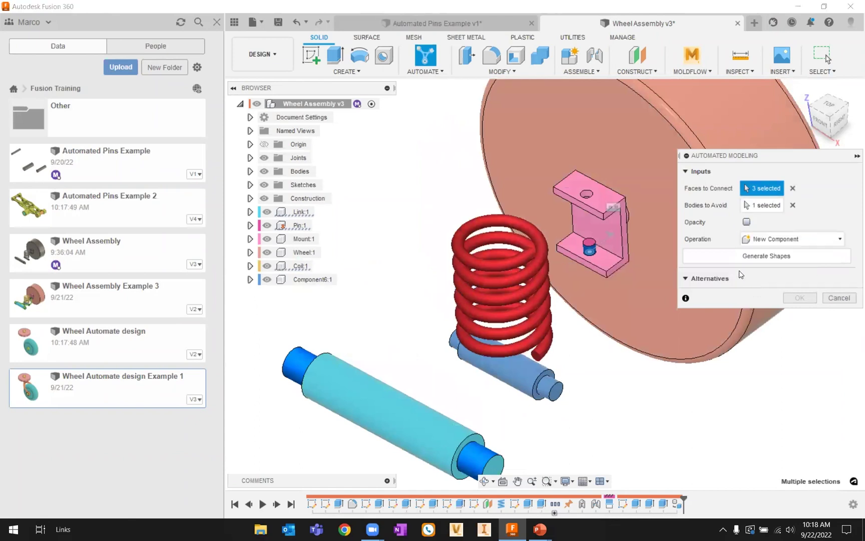
{"action": "middle_click_drag", "start_coordinate": [450, 356], "coordinate": [441, 268]}
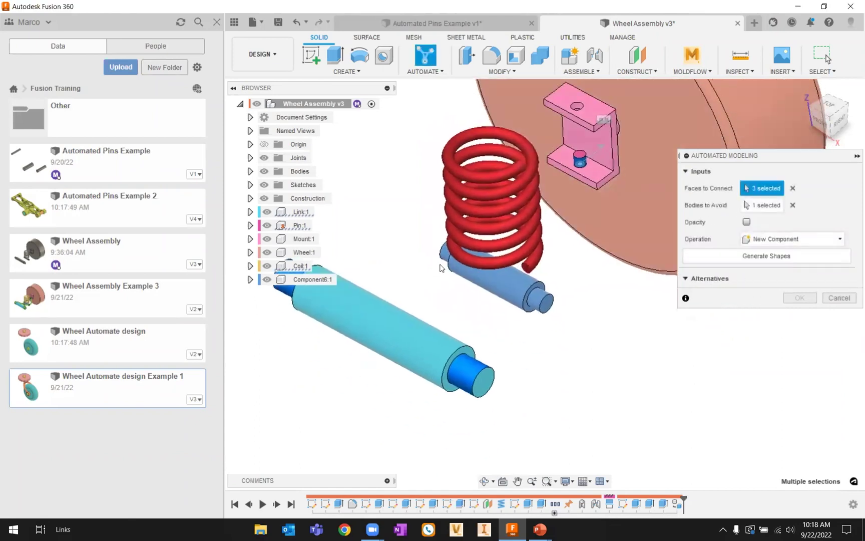
{"action": "middle_click_drag", "start_coordinate": [582, 280], "coordinate": [584, 283]}
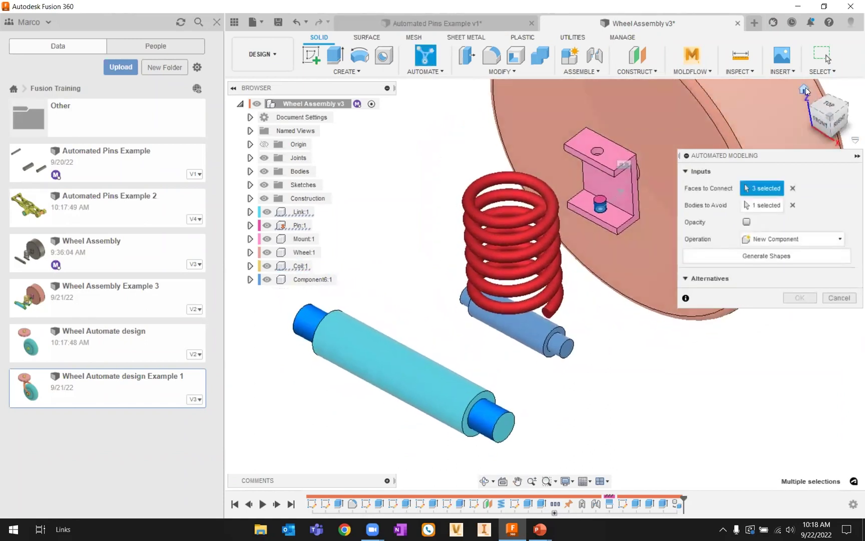
{"action": "left_click", "coordinate": [805, 88]}
{"action": "scroll", "coordinate": [575, 351], "scroll_direction": "up", "scroll_amount": 4}
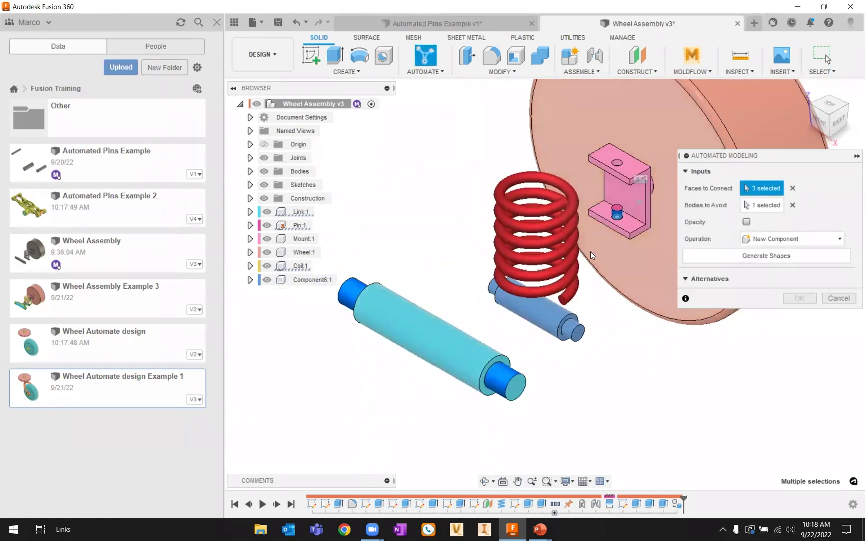
{"action": "scroll", "coordinate": [548, 303], "scroll_direction": "up", "scroll_amount": 2}
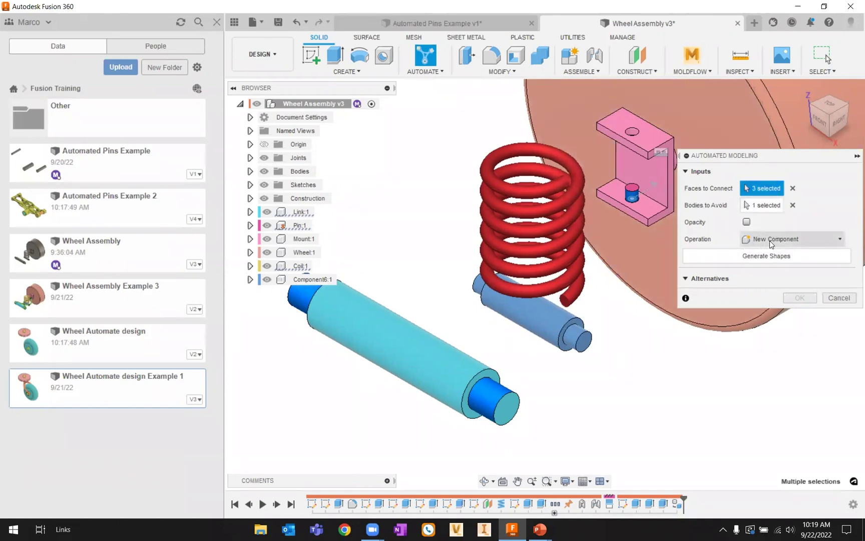
{"action": "left_click", "coordinate": [761, 264]}
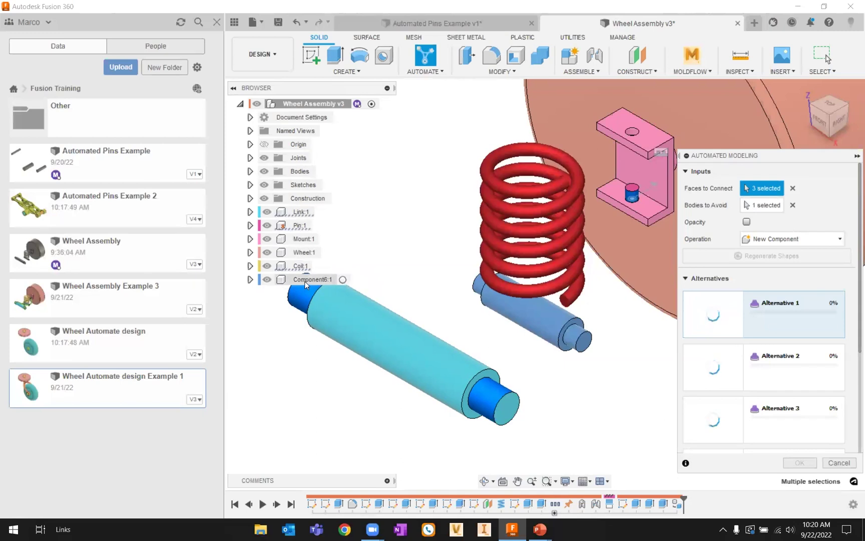
Preview Alternative 1 and examine closely where its arms pass the coil spring and the small cylinder.
{"action": "left_click", "coordinate": [725, 294]}
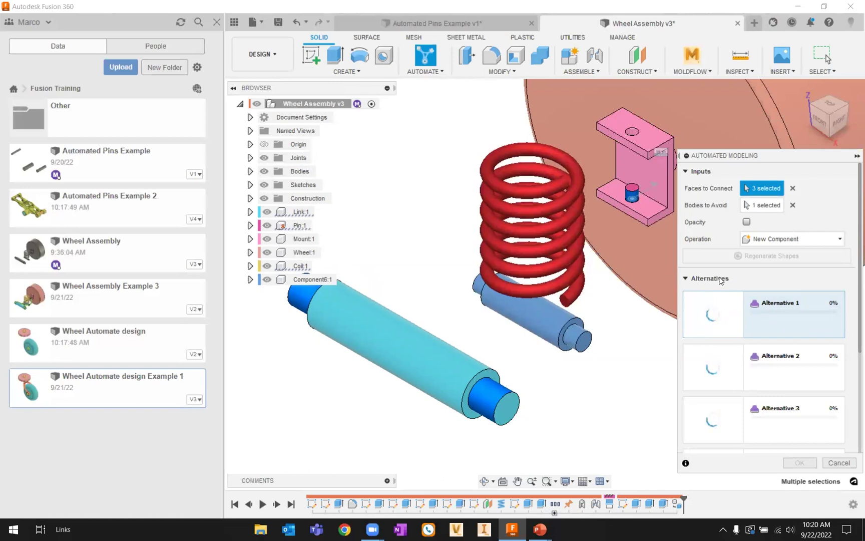
{"action": "scroll", "coordinate": [717, 279], "scroll_direction": "down", "scroll_amount": 1}
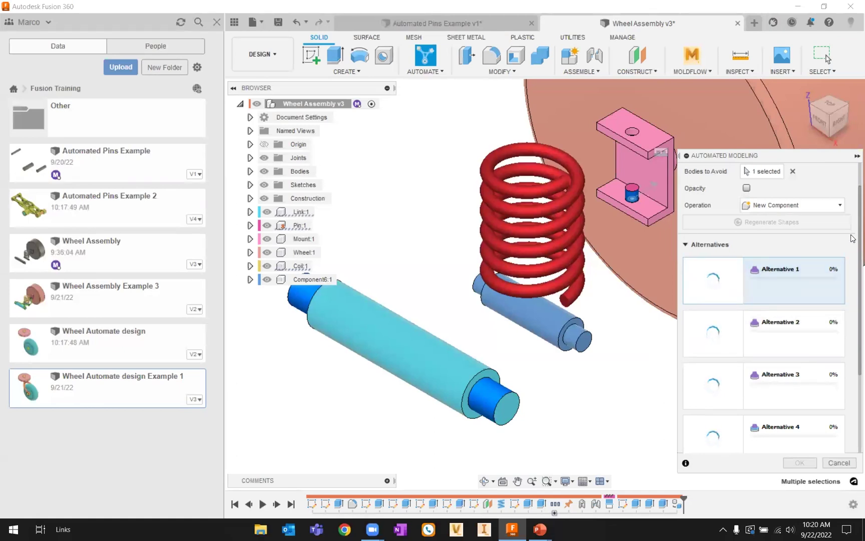
{"action": "scroll", "coordinate": [852, 285], "scroll_direction": "down", "scroll_amount": 3}
{"action": "scroll", "coordinate": [853, 285], "scroll_direction": "down", "scroll_amount": 2}
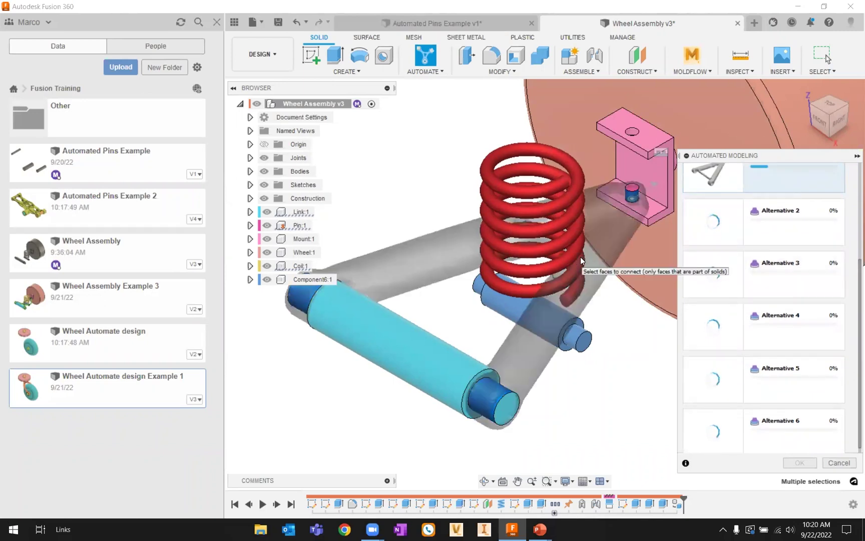
{"action": "middle_click_drag", "start_coordinate": [615, 341], "coordinate": [448, 325], "text": "shift"}
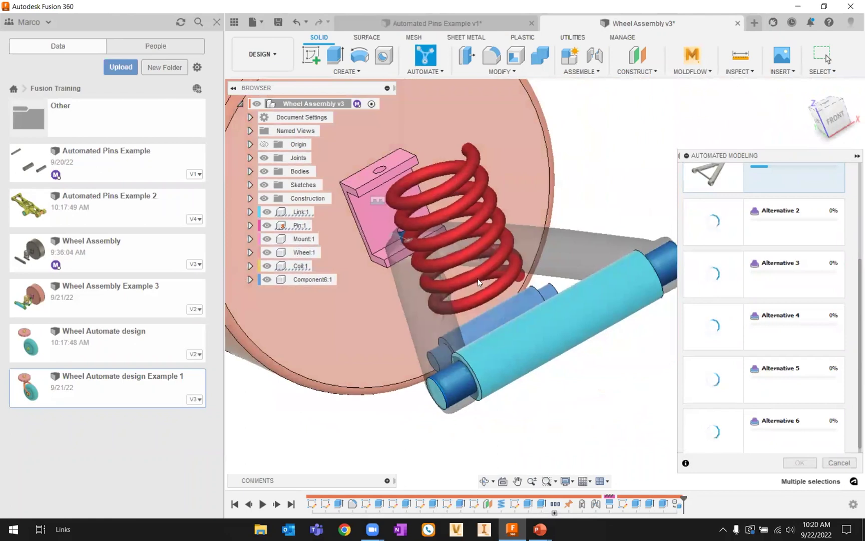
{"action": "scroll", "coordinate": [478, 278], "scroll_direction": "up", "scroll_amount": 5}
{"action": "mouse_move", "coordinate": [482, 256]}
{"action": "middle_mouse_down", "text": "shift"}
{"action": "mouse_move", "coordinate": [545, 206]}
{"action": "mouse_move", "coordinate": [475, 273]}
{"action": "middle_mouse_up", "text": "shift"}
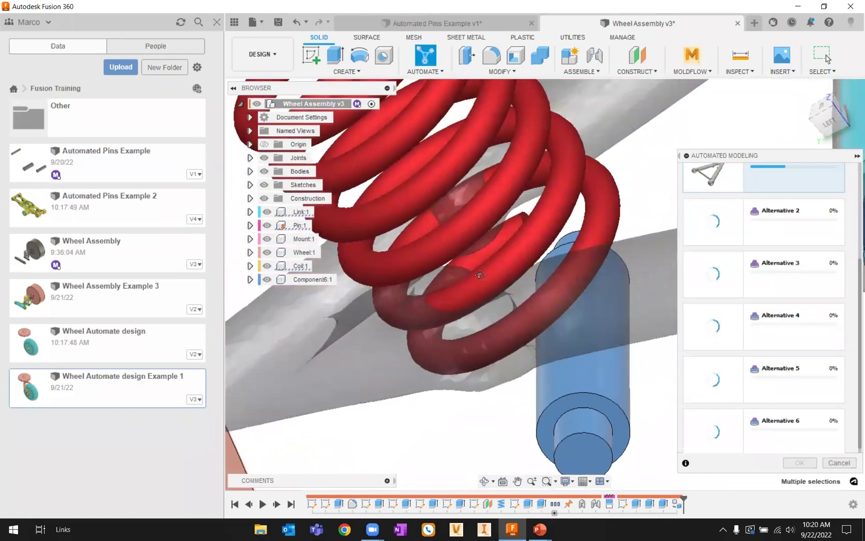
{"action": "scroll", "coordinate": [478, 274], "scroll_direction": "up", "scroll_amount": 5}
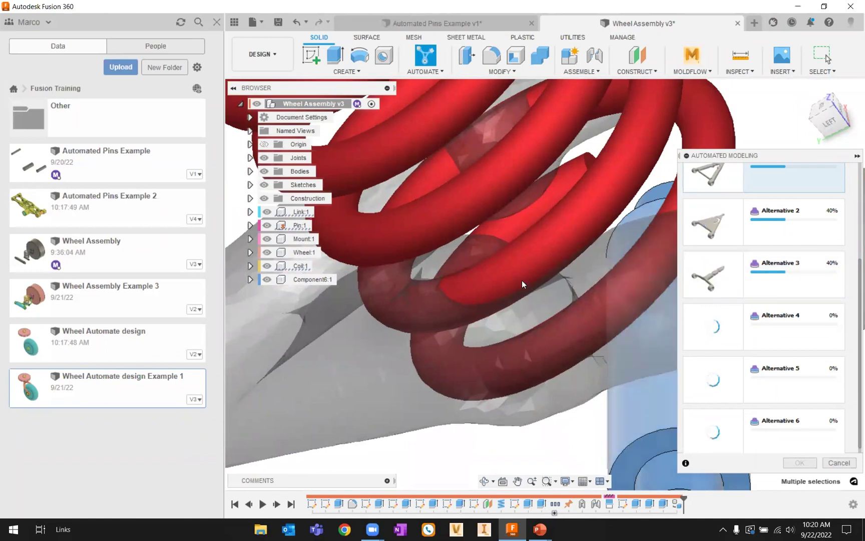
{"action": "scroll", "coordinate": [471, 298], "scroll_direction": "down", "scroll_amount": 3}
{"action": "scroll", "coordinate": [501, 295], "scroll_direction": "down", "scroll_amount": 2}
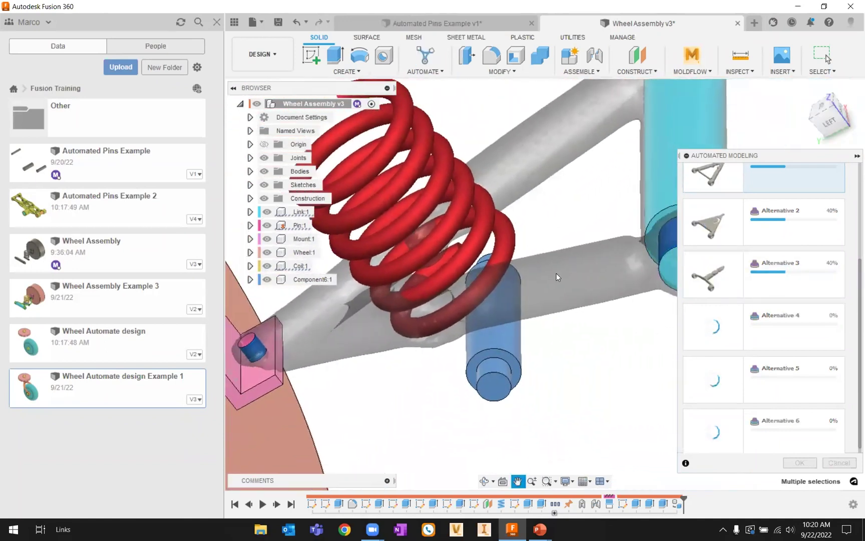
Preview Alternative 2 and examine its shape around the coil spring, closing with the Automated Modeling command cancelled.
{"action": "left_click", "coordinate": [721, 228]}
{"action": "middle_click_drag", "start_coordinate": [473, 267], "coordinate": [505, 278], "text": "shift"}
{"action": "middle_click_drag", "start_coordinate": [504, 224], "coordinate": [396, 301], "text": "shift"}
{"action": "middle_click_drag", "start_coordinate": [395, 215], "coordinate": [456, 189]}
{"action": "scroll", "coordinate": [515, 225], "scroll_direction": "down", "scroll_amount": 5}
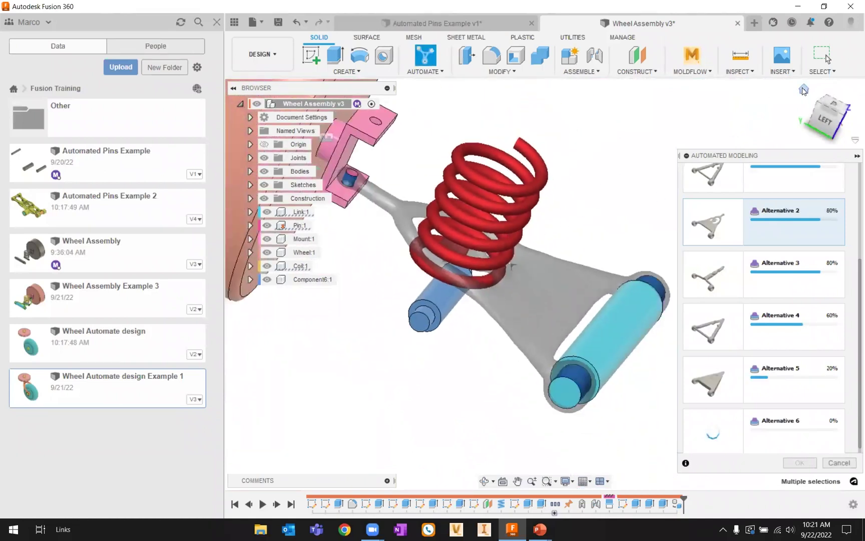
{"action": "left_click", "coordinate": [802, 88]}
{"action": "scroll", "coordinate": [532, 322], "scroll_direction": "up", "scroll_amount": 3}
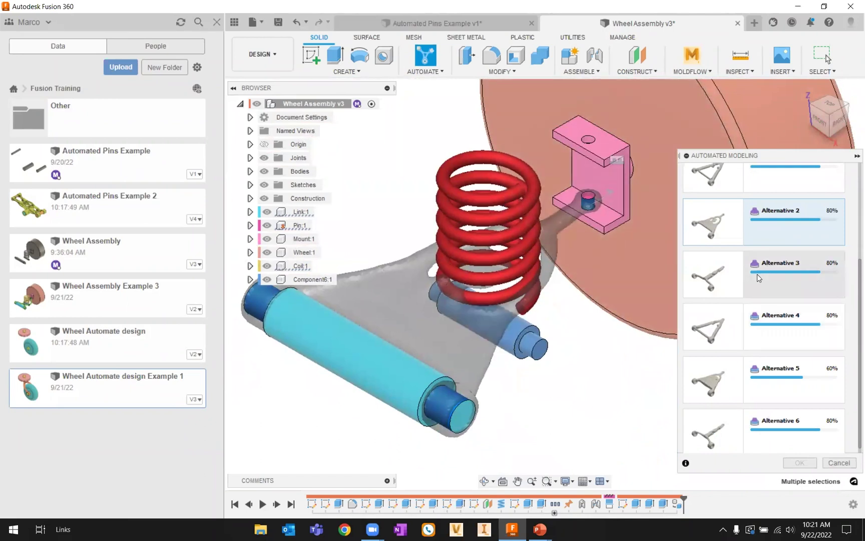
{"action": "scroll", "coordinate": [758, 275], "scroll_direction": "up", "scroll_amount": 1}
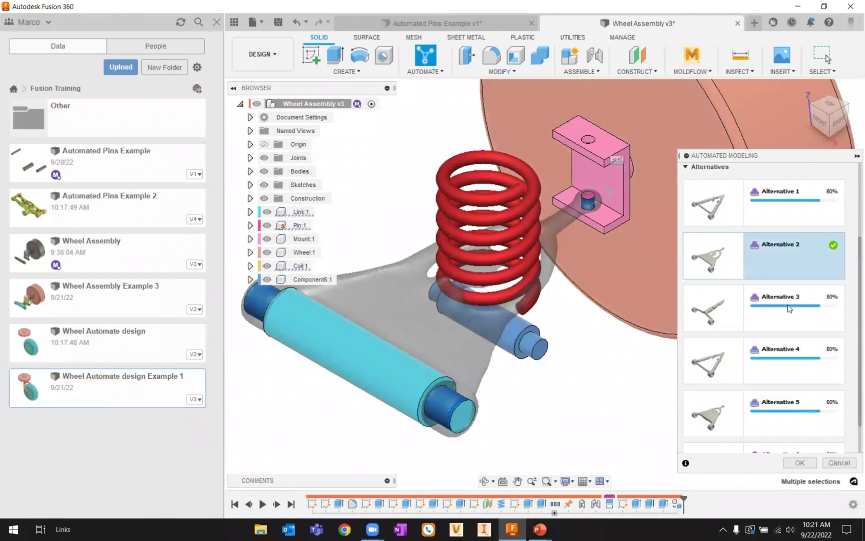
{"action": "left_click", "coordinate": [839, 462]}
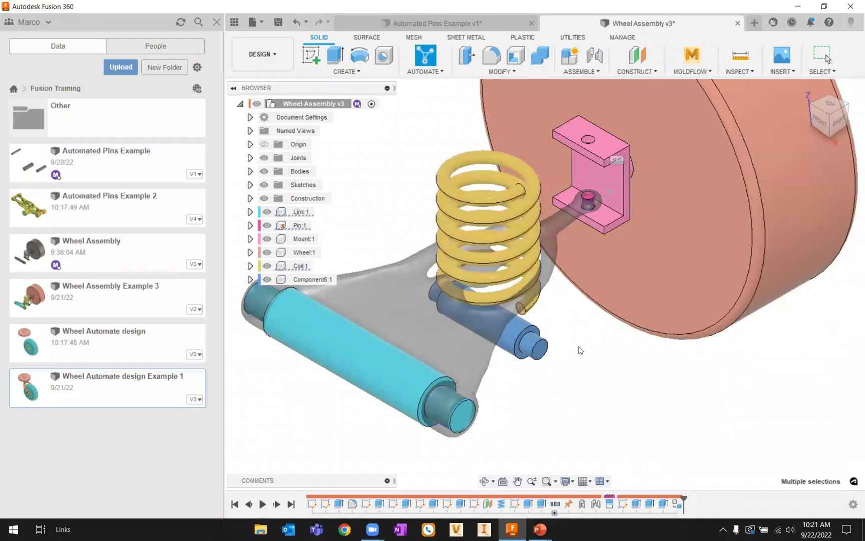
Show the hidden Body6 cylinder enclosing the coil to inspect it, and hide it again.
{"action": "left_click", "coordinate": [251, 172]}
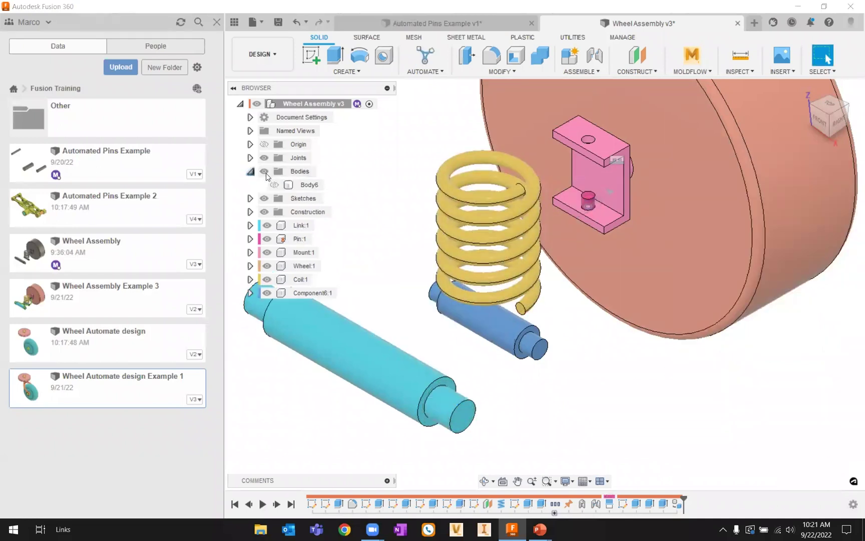
{"action": "left_click", "coordinate": [273, 185]}
{"action": "middle_click_drag", "start_coordinate": [534, 317], "coordinate": [600, 336], "text": "shift"}
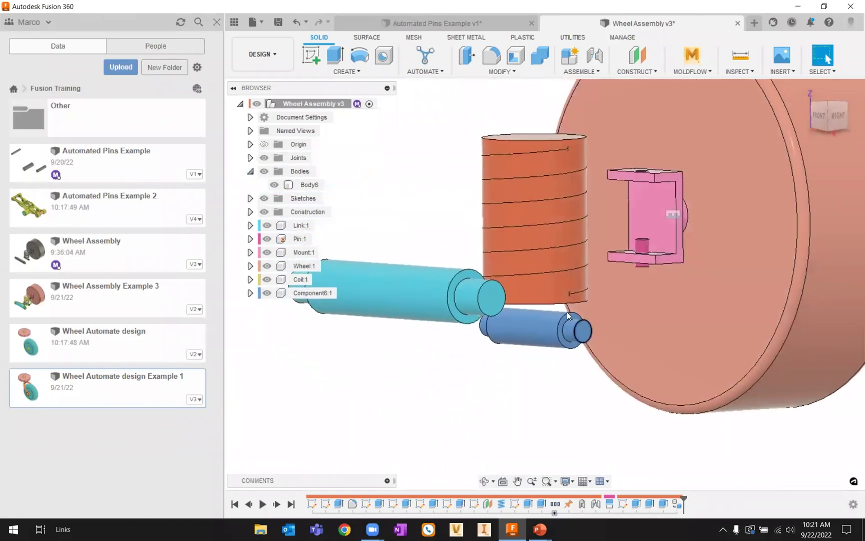
{"action": "left_click", "coordinate": [297, 184]}
{"action": "left_click", "coordinate": [274, 185]}
{"action": "middle_click_drag", "start_coordinate": [437, 183], "coordinate": [419, 238], "text": "shift"}
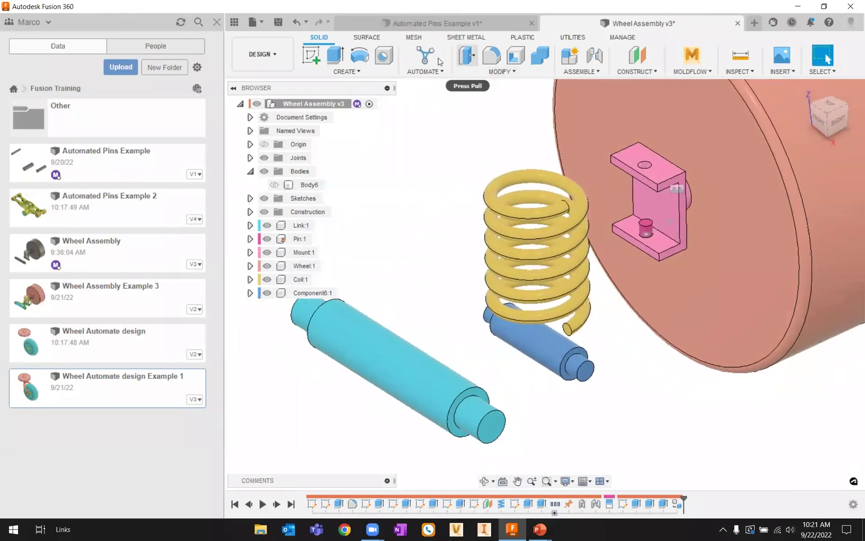
Start Automated Modeling with both end faces of the link and the mount's pin as faces to connect.
{"action": "left_click", "coordinate": [425, 56]}
{"action": "middle_click_drag", "start_coordinate": [478, 236], "coordinate": [482, 423]}
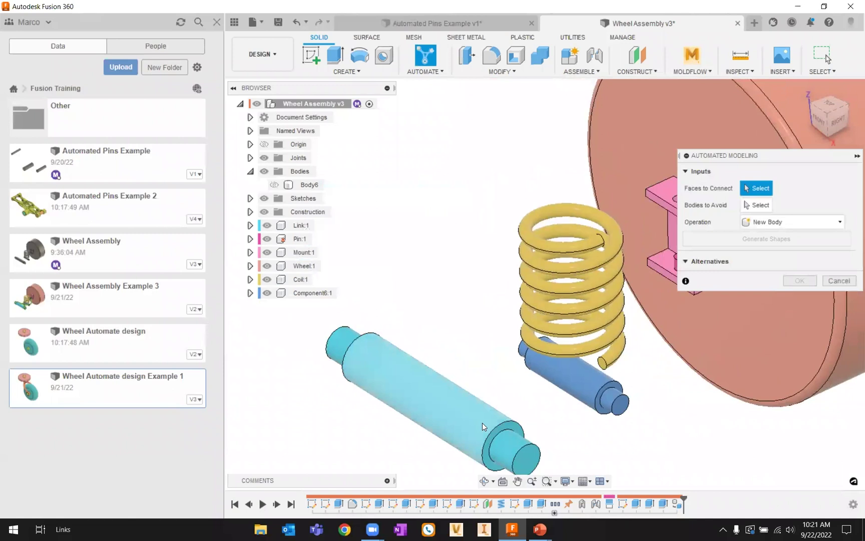
{"action": "left_click", "coordinate": [503, 448]}
{"action": "left_click", "coordinate": [343, 345]}
{"action": "middle_click_drag", "start_coordinate": [463, 300], "coordinate": [380, 295]}
{"action": "left_click", "coordinate": [593, 258]}
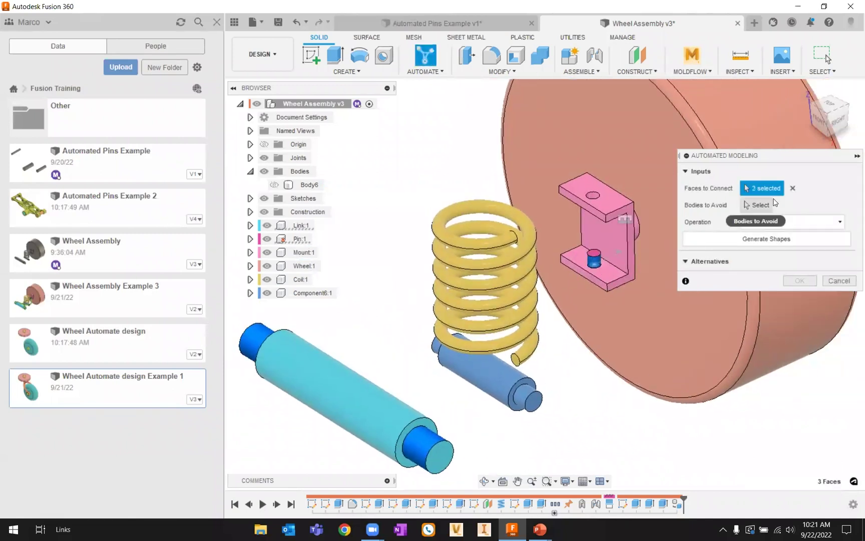
Set the hidden Body6 cylinder as the body to avoid and generate the shapes as a new component.
{"action": "left_click", "coordinate": [762, 203]}
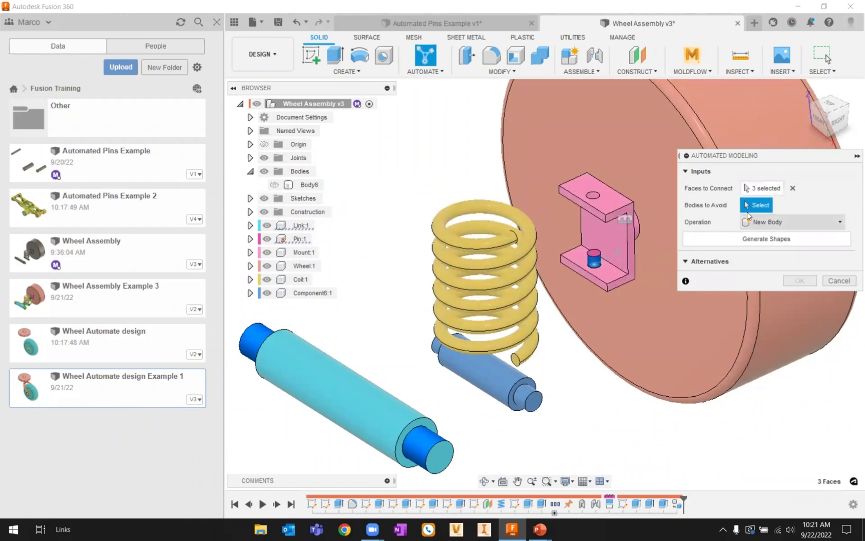
{"action": "left_click", "coordinate": [303, 185]}
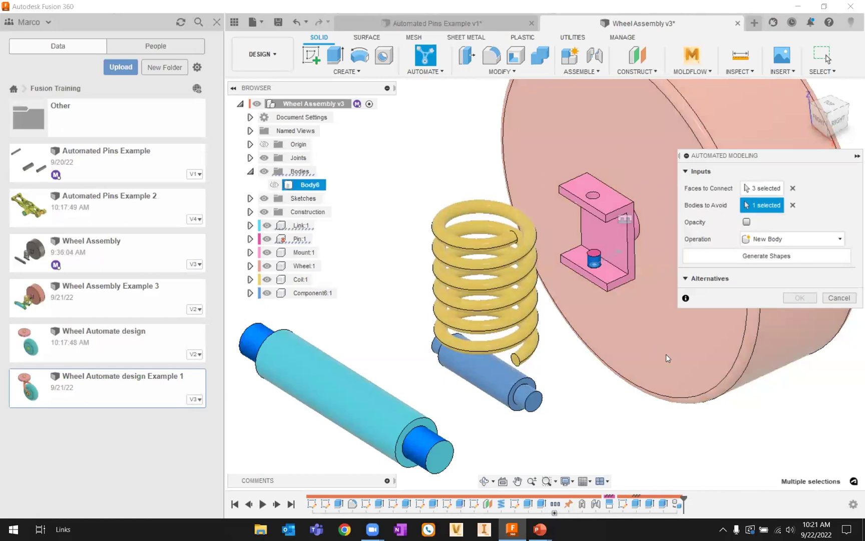
{"action": "left_click", "coordinate": [767, 240]}
{"action": "left_click", "coordinate": [766, 269]}
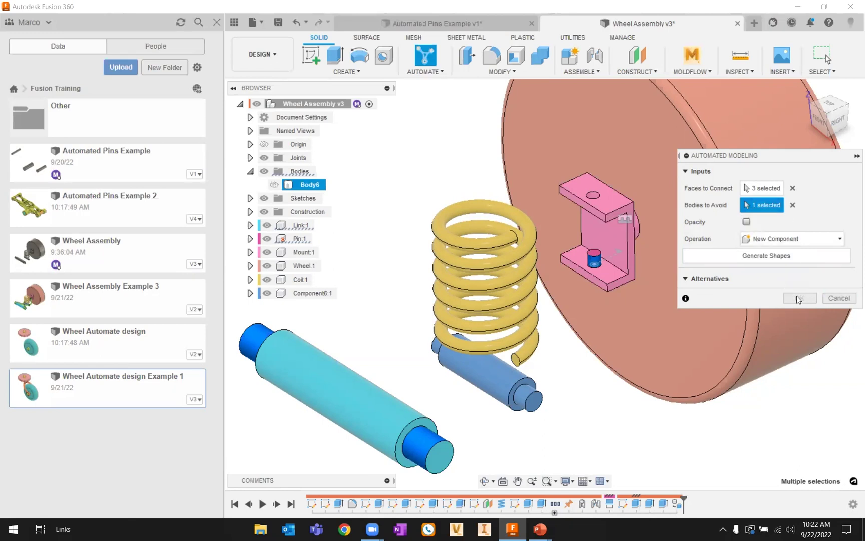
{"action": "left_click", "coordinate": [773, 258]}
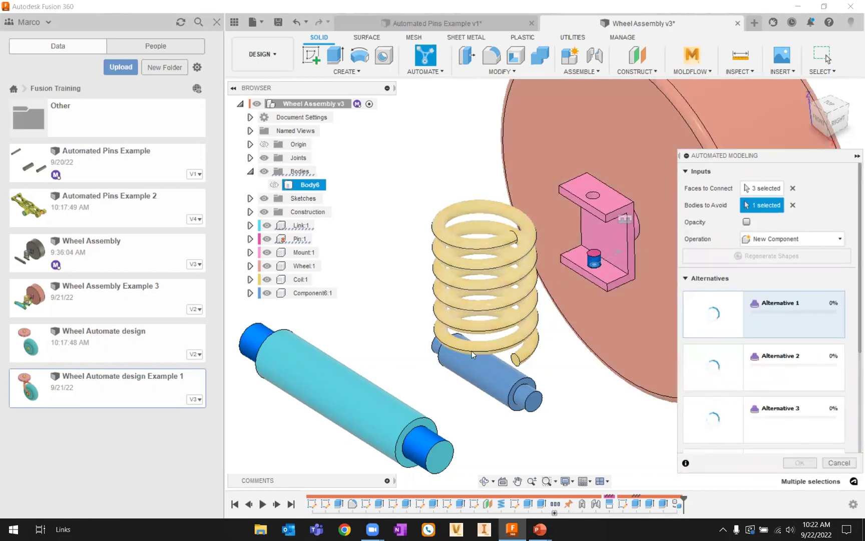
Preview Alternative 2 and examine its clearance around the coil spring from above.
{"action": "scroll", "coordinate": [471, 351], "scroll_direction": "up", "scroll_amount": 5}
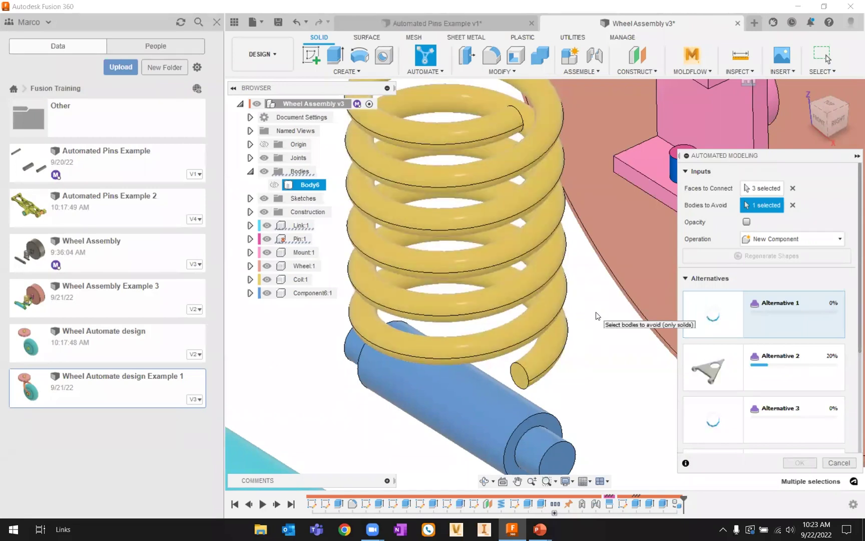
{"action": "left_click", "coordinate": [775, 365]}
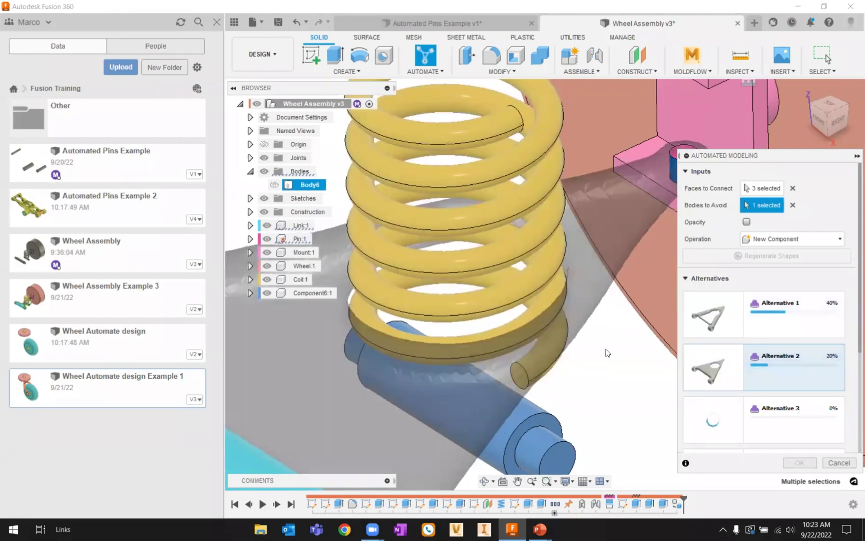
{"action": "scroll", "coordinate": [589, 353], "scroll_direction": "down", "scroll_amount": 4}
{"action": "middle_click_drag", "start_coordinate": [591, 350], "coordinate": [576, 370]}
Preview Alternative 1 and examine its arms around the coil spring, closing with Automated Modeling cancelled.
{"action": "left_click", "coordinate": [757, 313]}
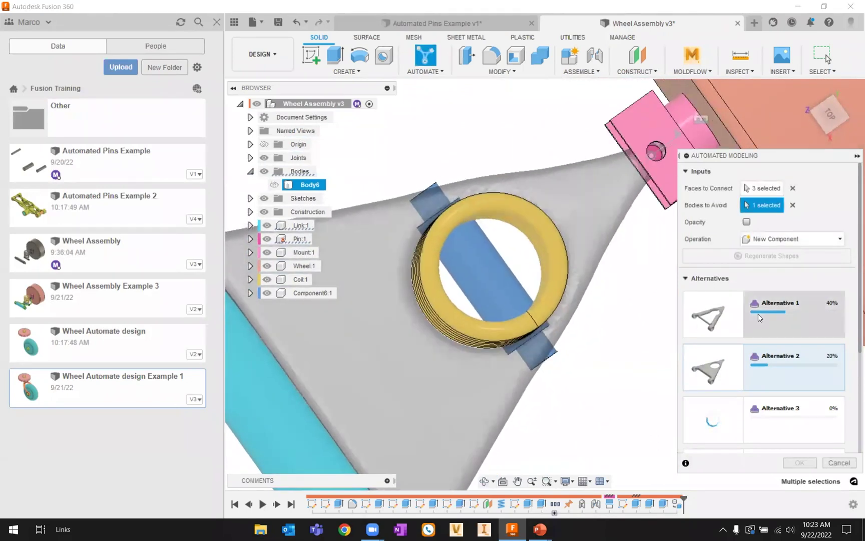
{"action": "middle_click_drag", "start_coordinate": [640, 325], "coordinate": [605, 289]}
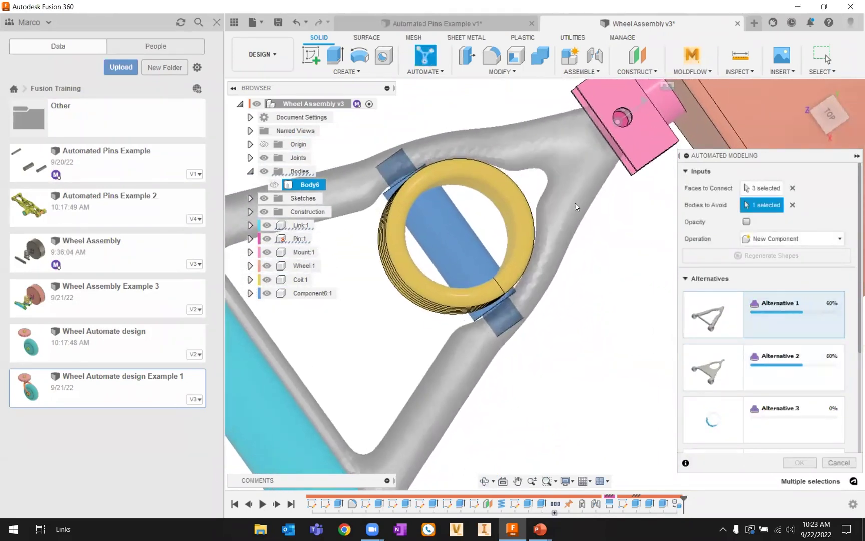
{"action": "scroll", "coordinate": [570, 319], "scroll_direction": "down", "scroll_amount": 3}
{"action": "middle_click_drag", "start_coordinate": [573, 325], "coordinate": [626, 291], "text": "shift"}
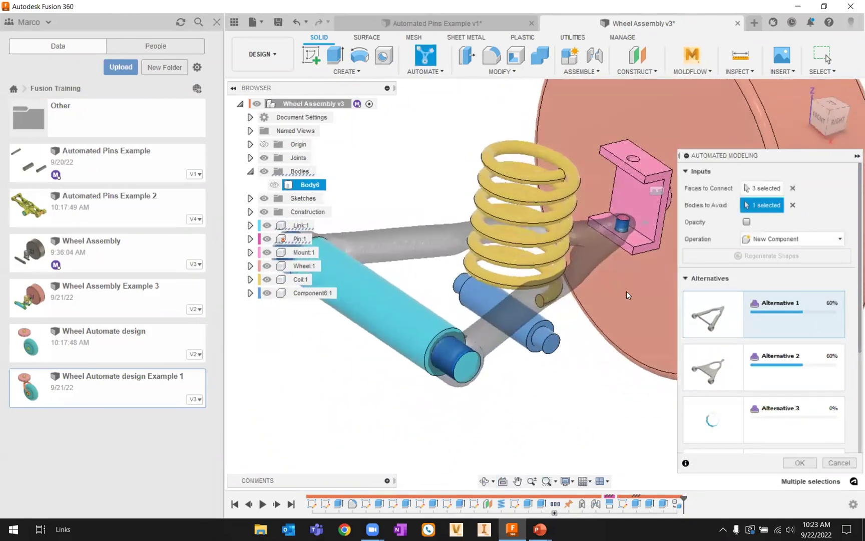
{"action": "left_click", "coordinate": [838, 463]}
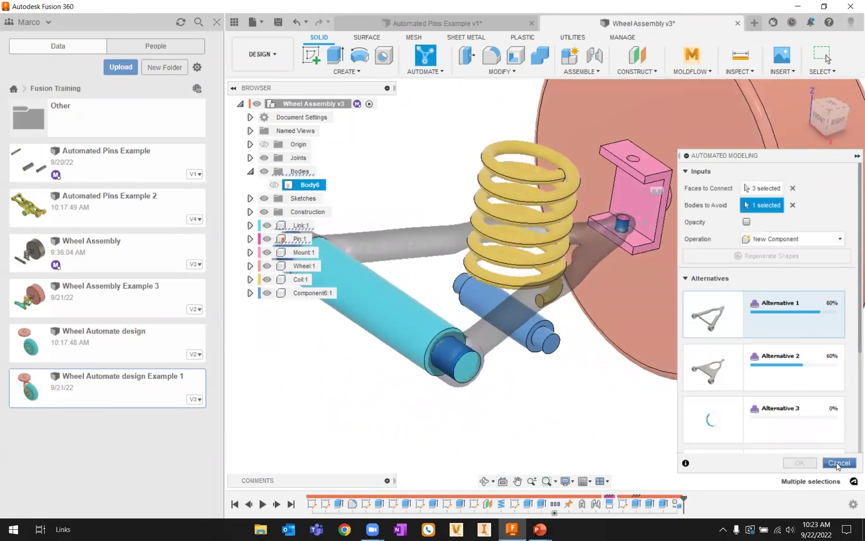
Open Wheel Assembly Example 3 and swing the wheel about the pin to test the finished arm.
{"action": "double_click", "coordinate": [98, 294]}
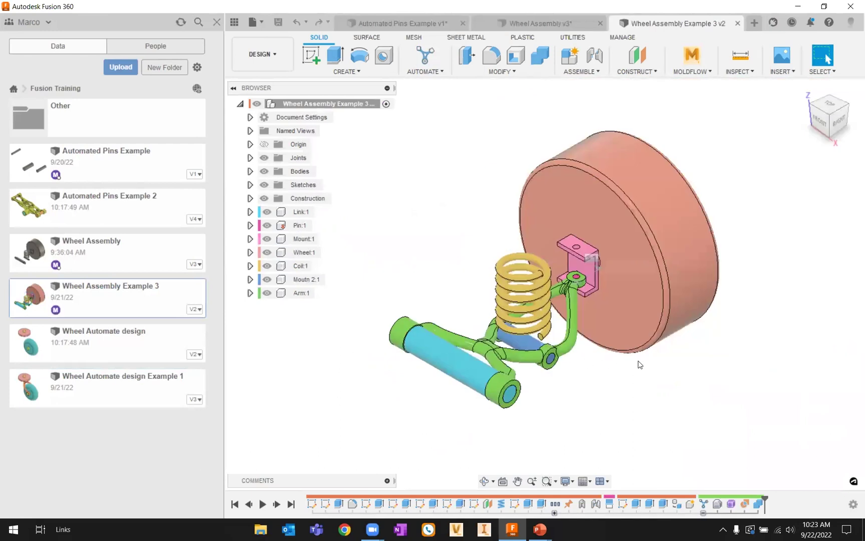
{"action": "scroll", "coordinate": [569, 376], "scroll_direction": "up", "scroll_amount": 5}
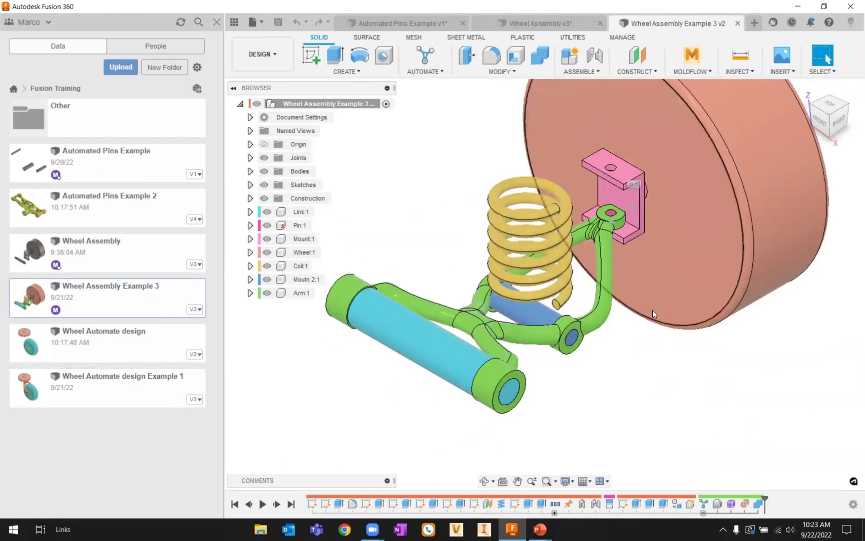
{"action": "left_click_drag", "start_coordinate": [730, 253], "coordinate": [600, 230]}
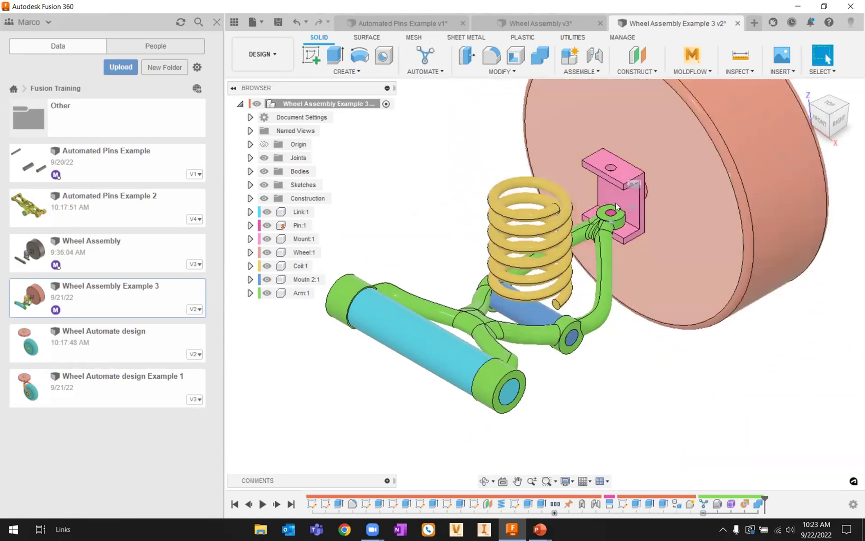
Examine the fit of the arm's pin boss against the mount's lower flange from the side.
{"action": "scroll", "coordinate": [596, 228], "scroll_direction": "up", "scroll_amount": 6}
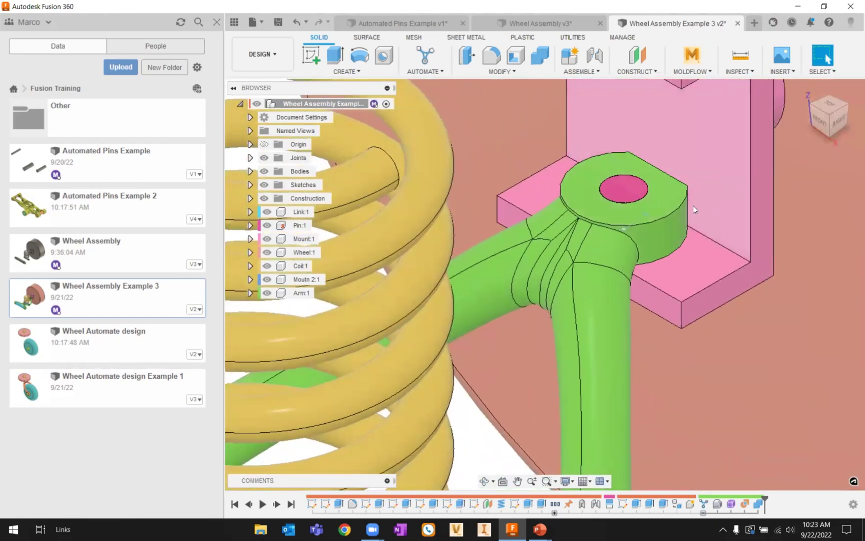
{"action": "scroll", "coordinate": [711, 215], "scroll_direction": "up", "scroll_amount": 4}
{"action": "mouse_move", "coordinate": [641, 204]}
{"action": "middle_mouse_down", "text": "shift"}
{"action": "mouse_move", "coordinate": [626, 165]}
{"action": "mouse_move", "coordinate": [623, 209]}
{"action": "mouse_move", "coordinate": [630, 183]}
{"action": "mouse_move", "coordinate": [638, 193]}
{"action": "middle_mouse_up", "text": "shift"}
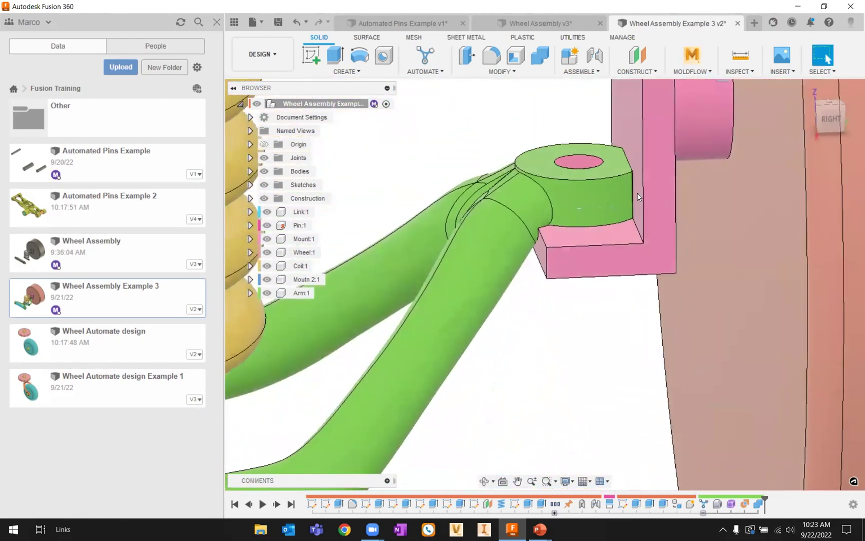
{"action": "middle_click_drag", "start_coordinate": [792, 238], "coordinate": [704, 225], "text": "shift"}
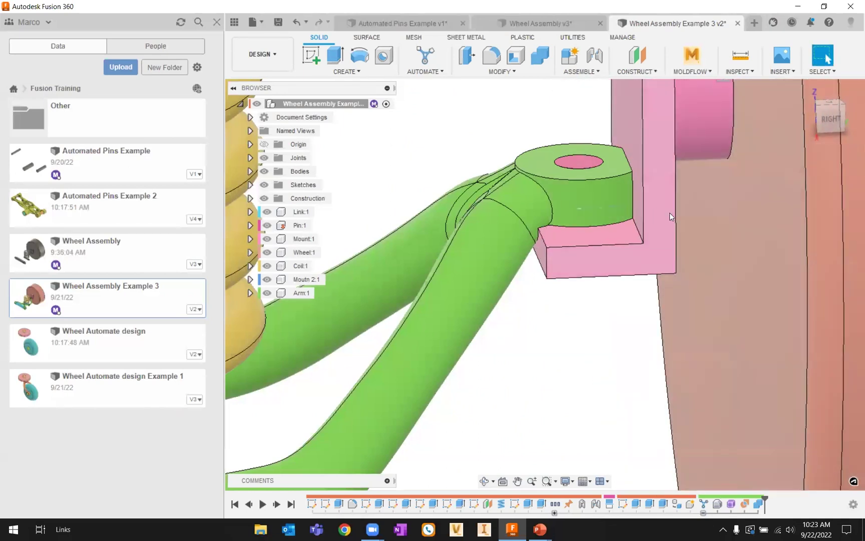
{"action": "scroll", "coordinate": [594, 201], "scroll_direction": "up", "scroll_amount": 5}
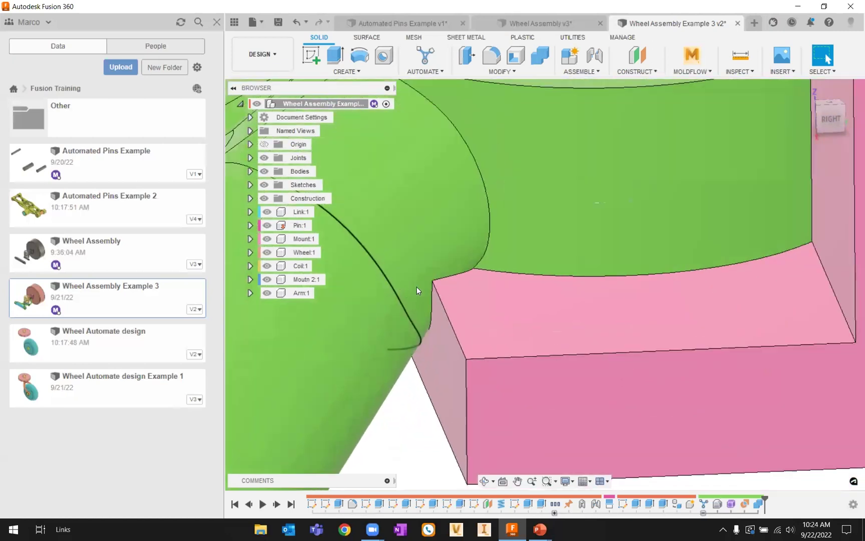
{"action": "scroll", "coordinate": [414, 288], "scroll_direction": "down", "scroll_amount": 5}
{"action": "middle_click_drag", "start_coordinate": [413, 290], "coordinate": [539, 228]}
{"action": "left_click_drag", "start_coordinate": [559, 277], "coordinate": [517, 317]}
{"action": "key", "text": "Escape"}
Examine the flat side of the arm's pin boss from above and return to the home view.
{"action": "middle_click_drag", "start_coordinate": [530, 297], "coordinate": [638, 162], "text": "shift"}
{"action": "scroll", "coordinate": [564, 198], "scroll_direction": "down", "scroll_amount": 4}
{"action": "scroll", "coordinate": [593, 130], "scroll_direction": "up", "scroll_amount": 2}
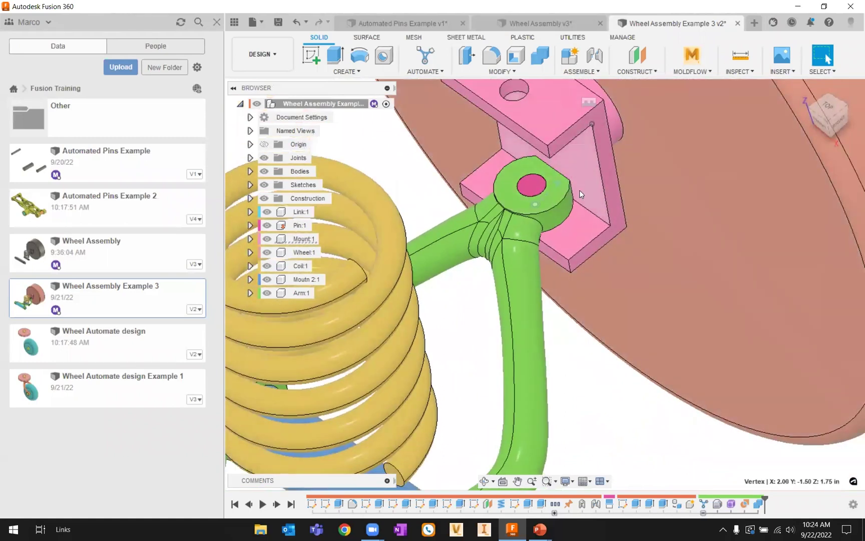
{"action": "middle_click_drag", "start_coordinate": [602, 256], "coordinate": [600, 277], "text": "shift"}
{"action": "scroll", "coordinate": [601, 276], "scroll_direction": "down", "scroll_amount": 3}
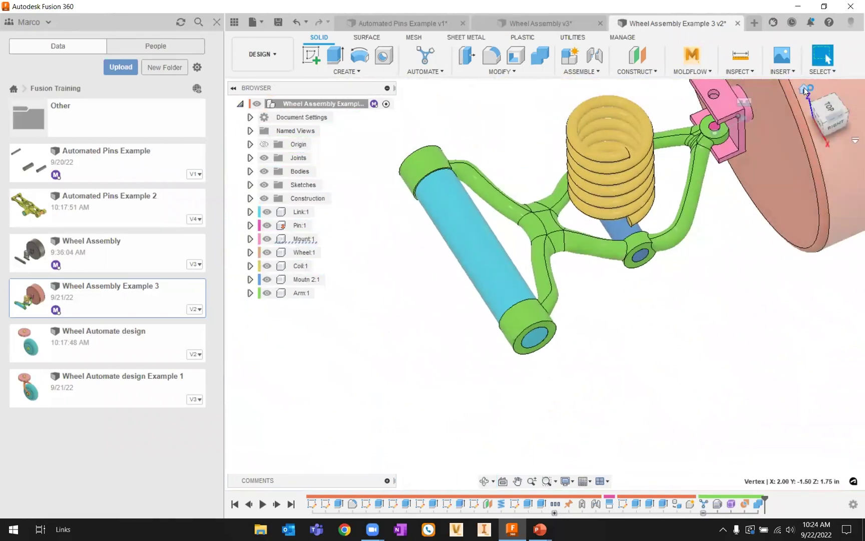
{"action": "left_click", "coordinate": [804, 89]}
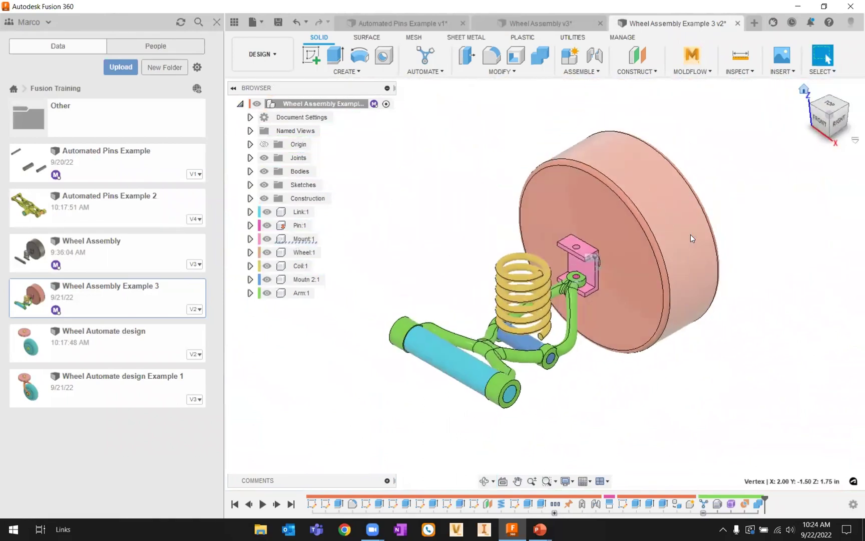
Edit the arm's Automated Modeling feature and replace its shape with Alternative 1.
{"action": "double_click", "coordinate": [705, 505]}
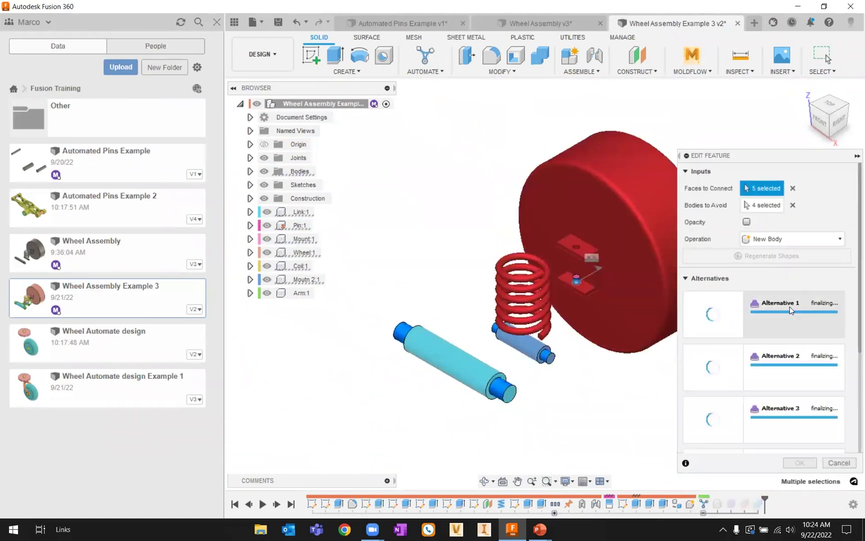
{"action": "scroll", "coordinate": [675, 325], "scroll_direction": "up", "scroll_amount": 1}
{"action": "scroll", "coordinate": [650, 331], "scroll_direction": "up", "scroll_amount": 2}
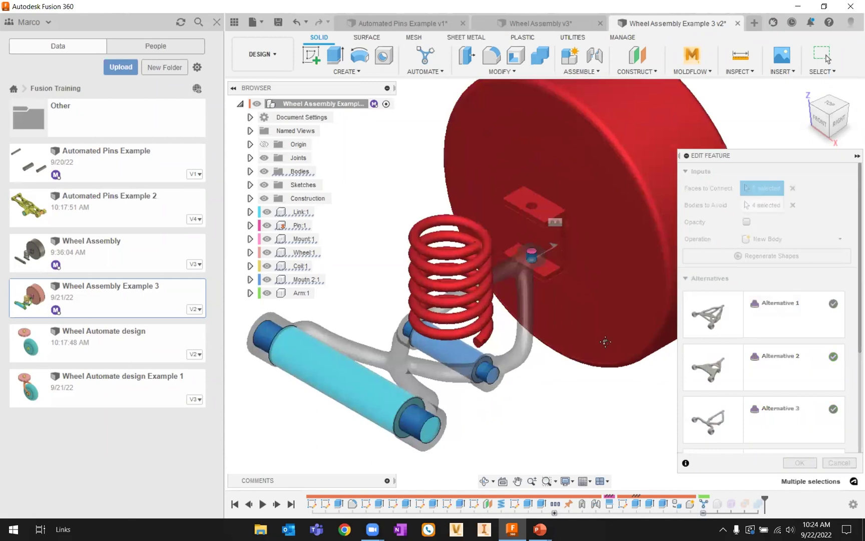
{"action": "left_click", "coordinate": [770, 315]}
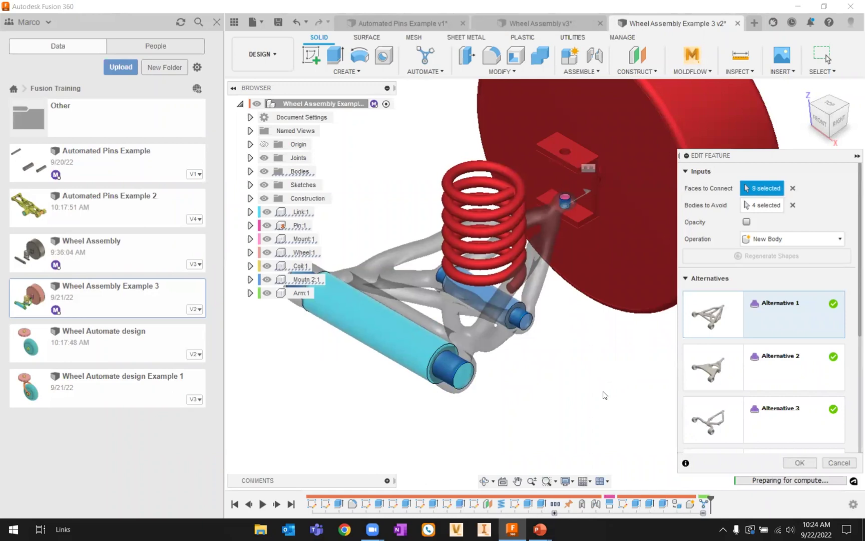
Examine the recomputed arm around the link's end and its branching struts.
{"action": "middle_click_drag", "start_coordinate": [643, 361], "coordinate": [608, 363], "text": "shift"}
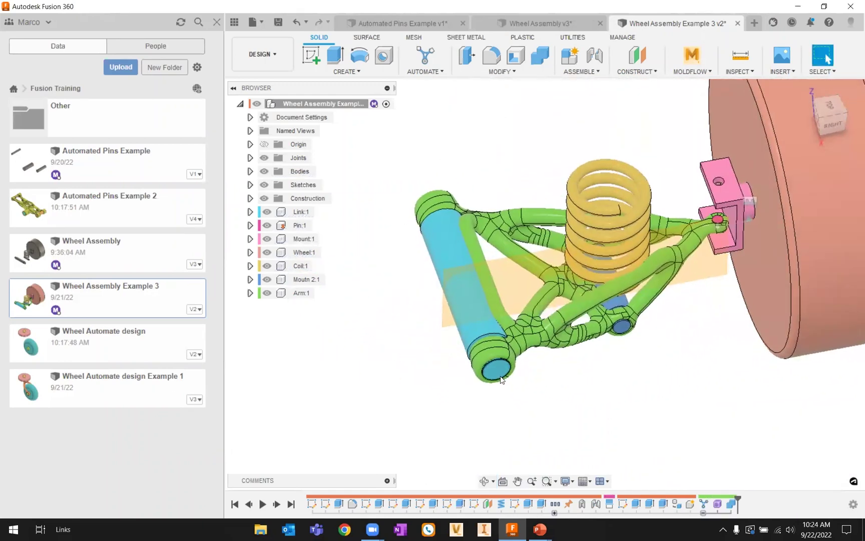
{"action": "scroll", "coordinate": [501, 360], "scroll_direction": "up", "scroll_amount": 5}
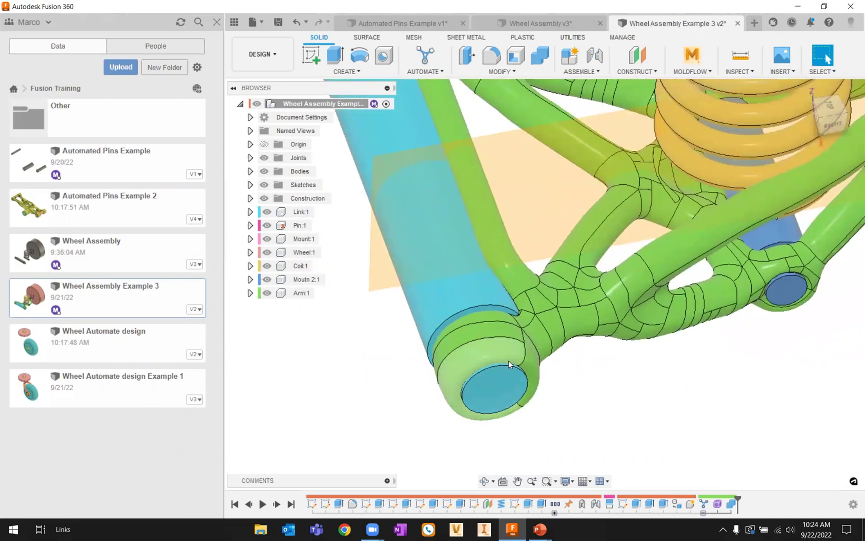
{"action": "scroll", "coordinate": [520, 366], "scroll_direction": "up", "scroll_amount": 4}
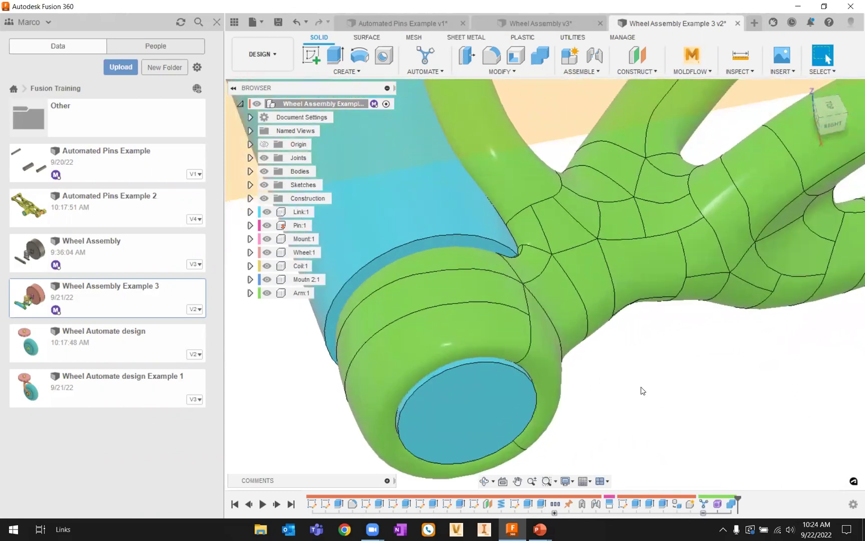
{"action": "scroll", "coordinate": [643, 386], "scroll_direction": "down", "scroll_amount": 3}
{"action": "middle_click_drag", "start_coordinate": [643, 384], "coordinate": [661, 453], "text": "shift"}
{"action": "scroll", "coordinate": [671, 345], "scroll_direction": "up", "scroll_amount": 1}
{"action": "middle_click_drag", "start_coordinate": [658, 357], "coordinate": [651, 325], "text": "shift"}
{"action": "middle_click_drag", "start_coordinate": [651, 325], "coordinate": [722, 378]}
{"action": "scroll", "coordinate": [480, 218], "scroll_direction": "down", "scroll_amount": 3}
{"action": "middle_click_drag", "start_coordinate": [438, 212], "coordinate": [488, 224]}
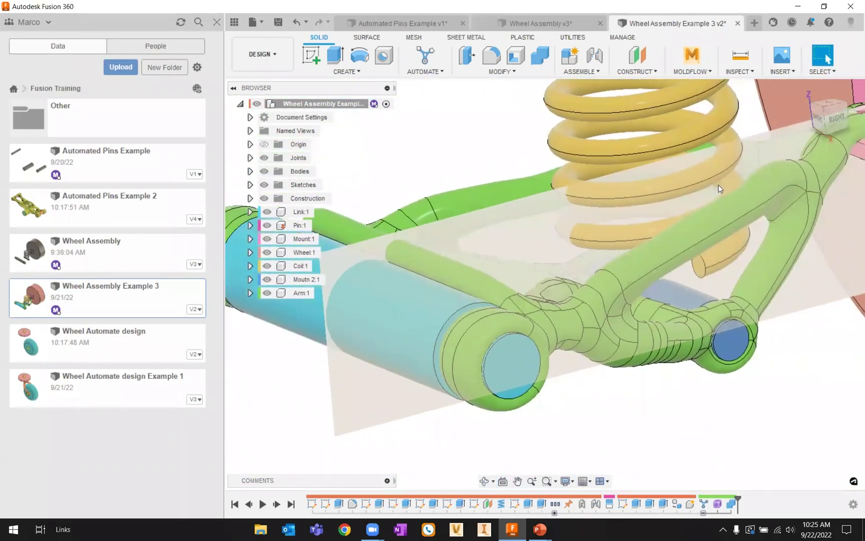
Restore the home view and inspect the arm's clearance around the coil spring up close.
{"action": "left_click", "coordinate": [804, 90]}
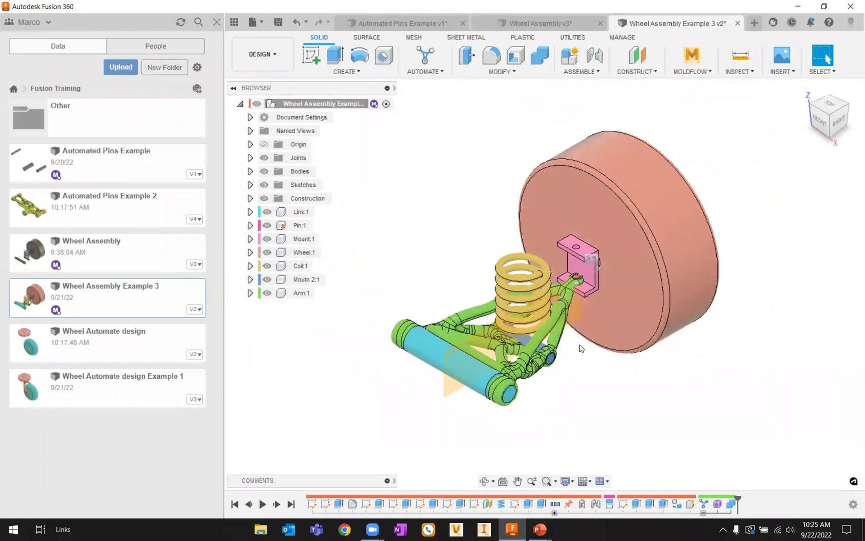
{"action": "middle_click_drag", "start_coordinate": [538, 381], "coordinate": [564, 398]}
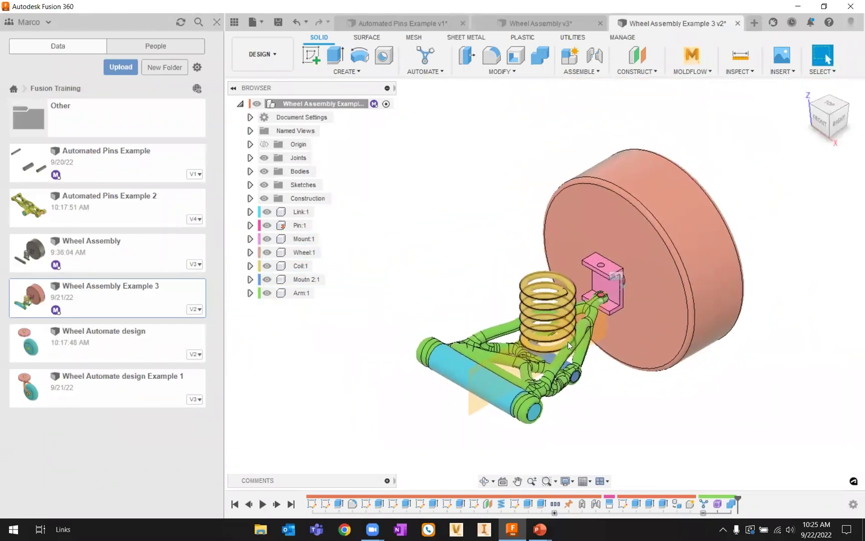
{"action": "scroll", "coordinate": [571, 375], "scroll_direction": "up", "scroll_amount": 4}
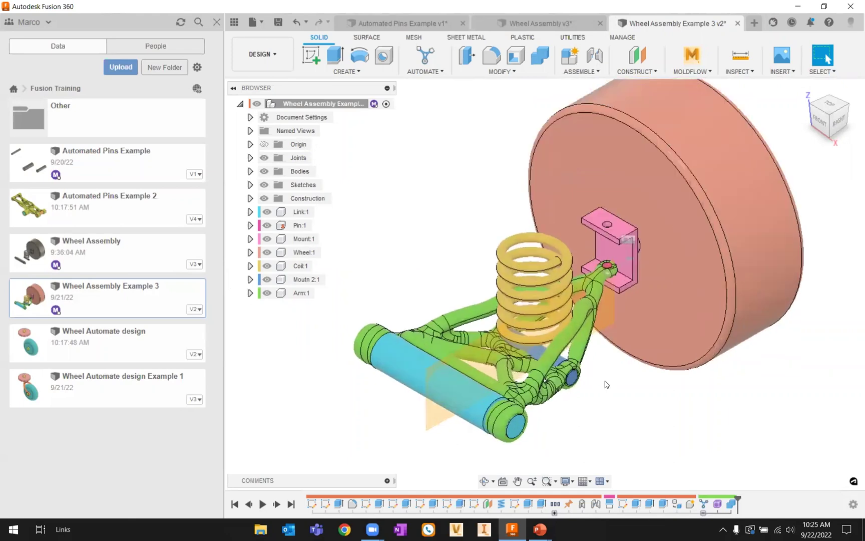
{"action": "middle_click_drag", "start_coordinate": [595, 364], "coordinate": [591, 337]}
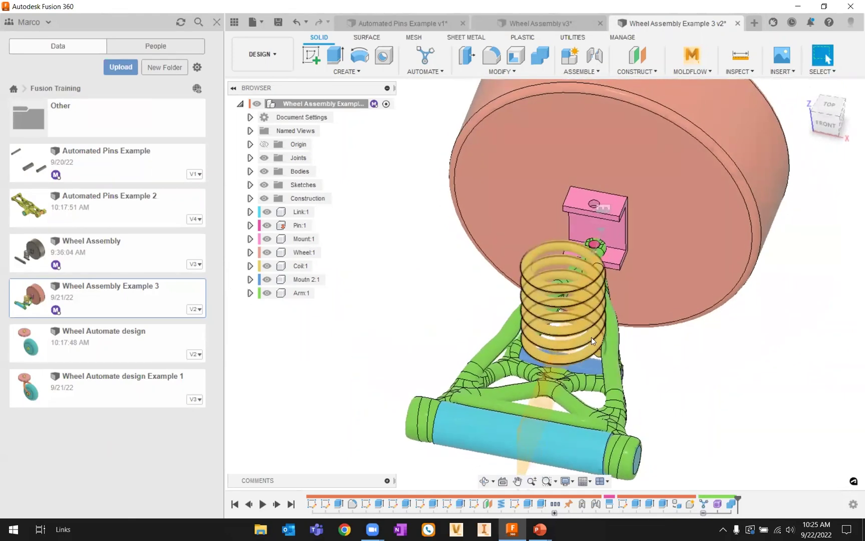
{"action": "scroll", "coordinate": [591, 337], "scroll_direction": "up", "scroll_amount": 5}
{"action": "middle_click_drag", "start_coordinate": [644, 337], "coordinate": [614, 332], "text": "shift"}
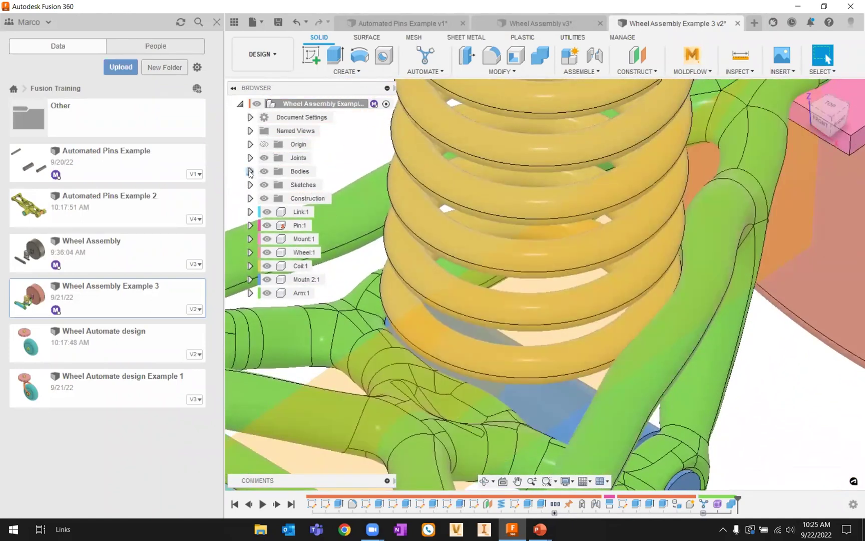
Highlight the hidden Body6 cylinder and compare its volume with the arm around the coil.
{"action": "left_click", "coordinate": [250, 172]}
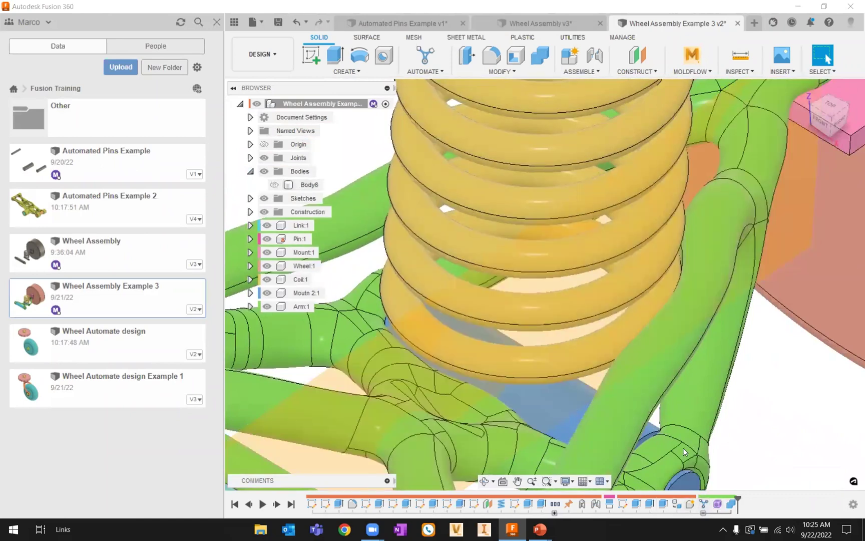
{"action": "left_click", "coordinate": [302, 184]}
{"action": "middle_click_drag", "start_coordinate": [488, 268], "coordinate": [605, 356], "text": "shift"}
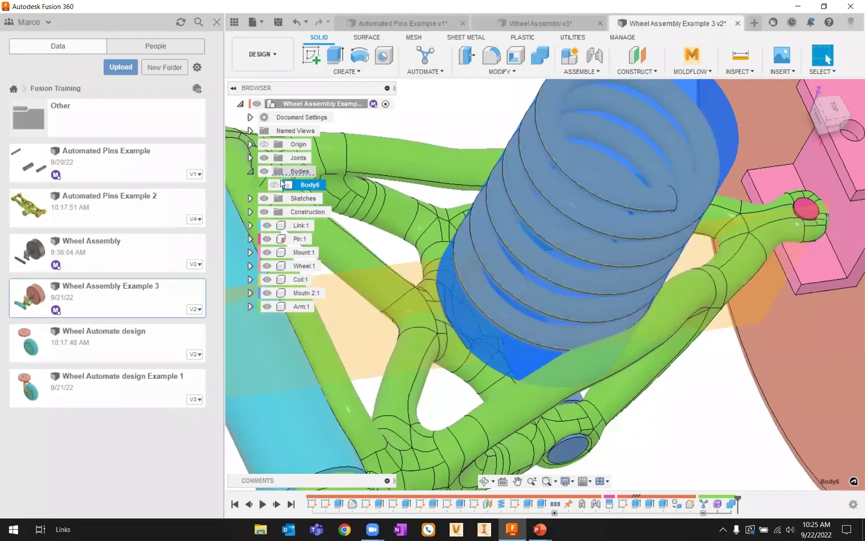
{"action": "middle_click_drag", "start_coordinate": [657, 320], "coordinate": [644, 261]}
{"action": "middle_click_drag", "start_coordinate": [655, 341], "coordinate": [678, 303]}
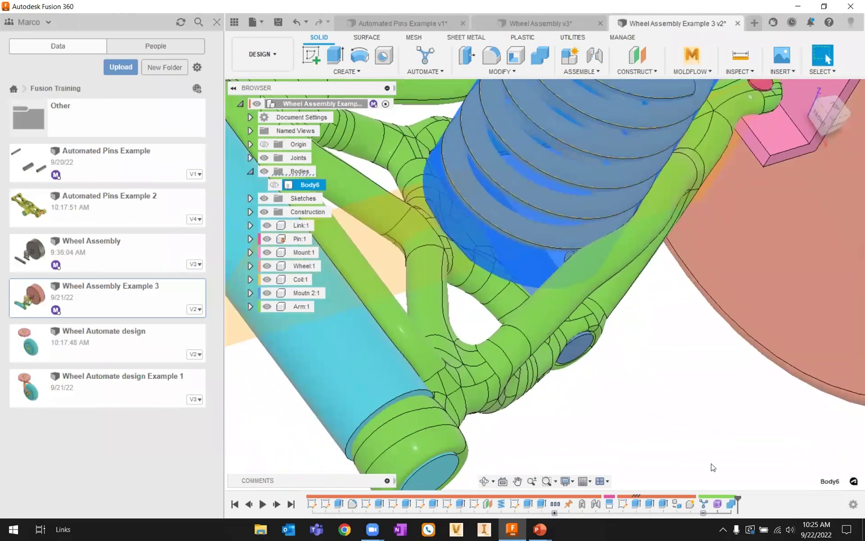
Activate the Arm component to view its own timeline and reactivate the top-level assembly in home view.
{"action": "left_click", "coordinate": [296, 307]}
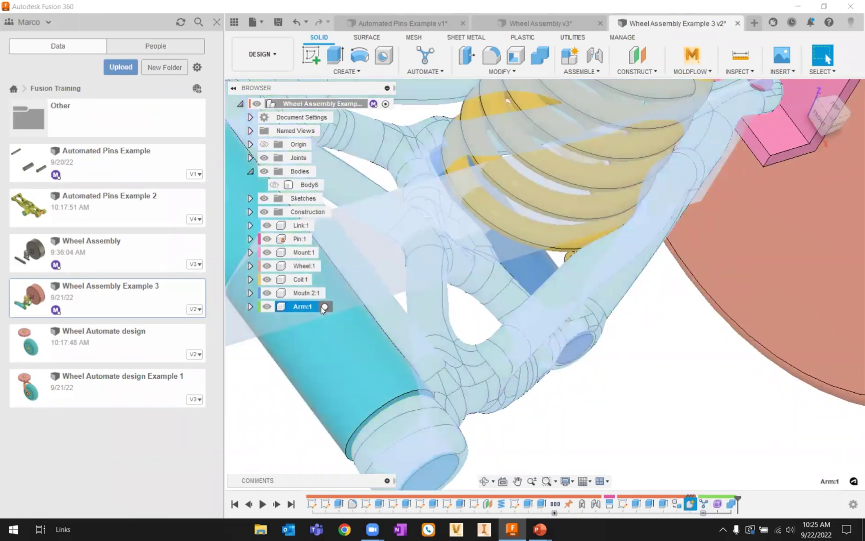
{"action": "left_click", "coordinate": [324, 306]}
{"action": "mouse_move", "coordinate": [332, 358]}
{"action": "middle_mouse_down", "text": "shift"}
{"action": "mouse_move", "coordinate": [423, 346]}
{"action": "mouse_move", "coordinate": [525, 393]}
{"action": "mouse_move", "coordinate": [561, 378]}
{"action": "mouse_move", "coordinate": [549, 392]}
{"action": "mouse_move", "coordinate": [537, 376]}
{"action": "mouse_move", "coordinate": [320, 349]}
{"action": "middle_mouse_up", "text": "shift"}
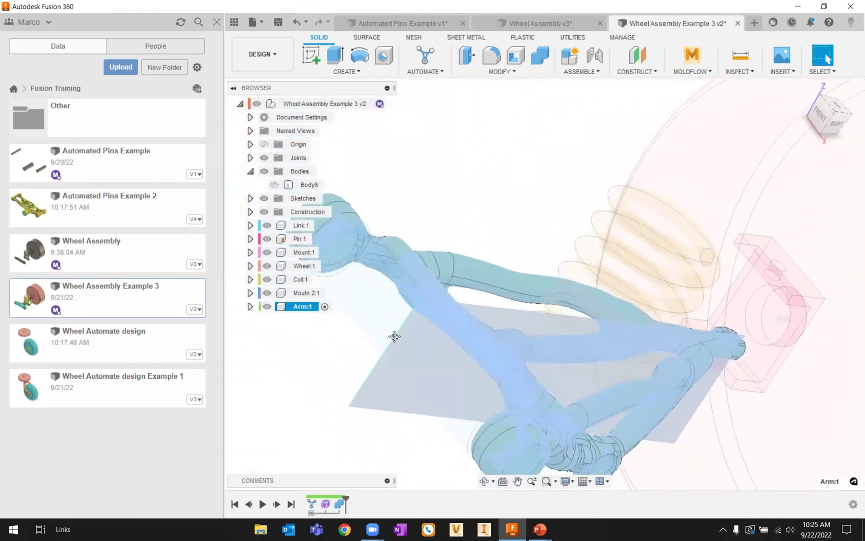
{"action": "middle_click_drag", "start_coordinate": [394, 336], "coordinate": [413, 283]}
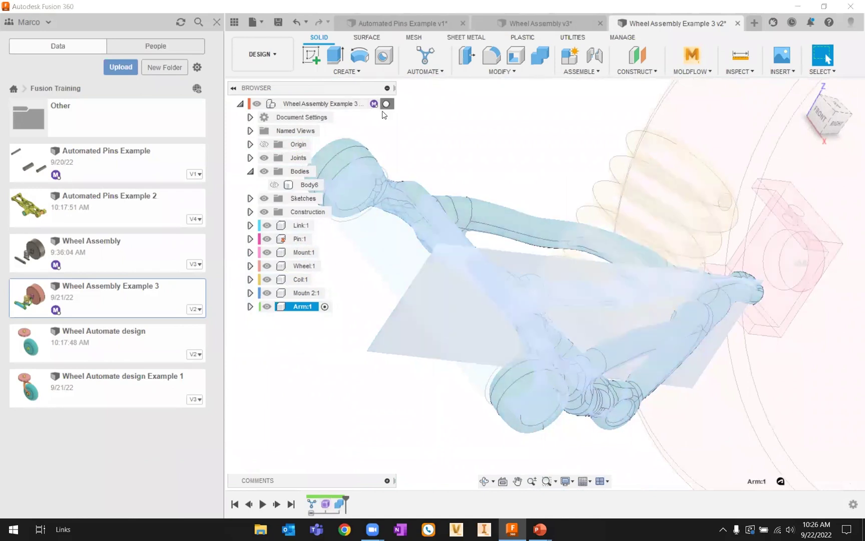
{"action": "left_click", "coordinate": [385, 104]}
{"action": "middle_click_drag", "start_coordinate": [508, 141], "coordinate": [527, 166]}
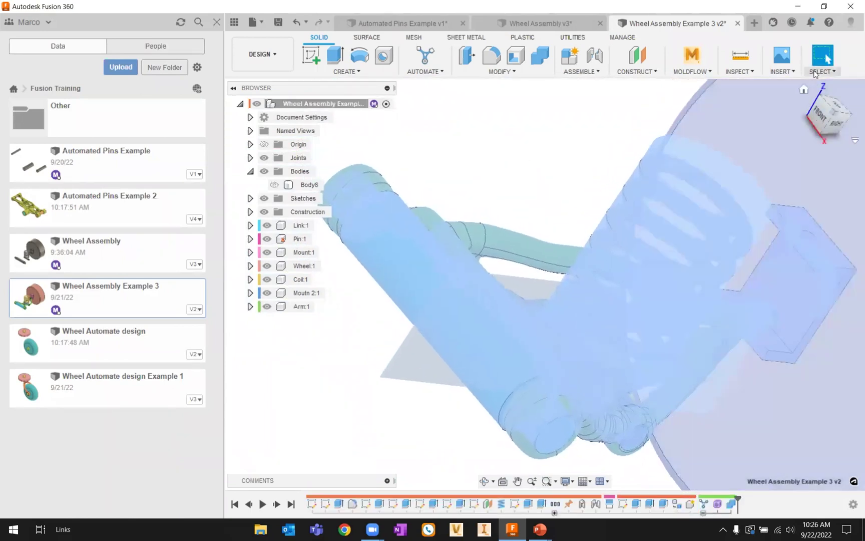
{"action": "left_click", "coordinate": [804, 90]}
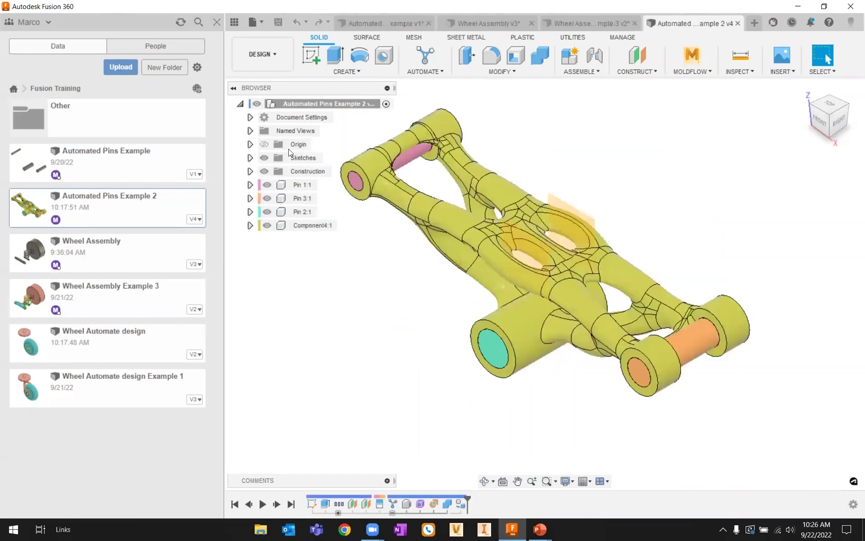
In Automated Pins Example 2, activate Component4 to inspect its timeline and reactivate the top-level design.
{"action": "left_click", "coordinate": [306, 228]}
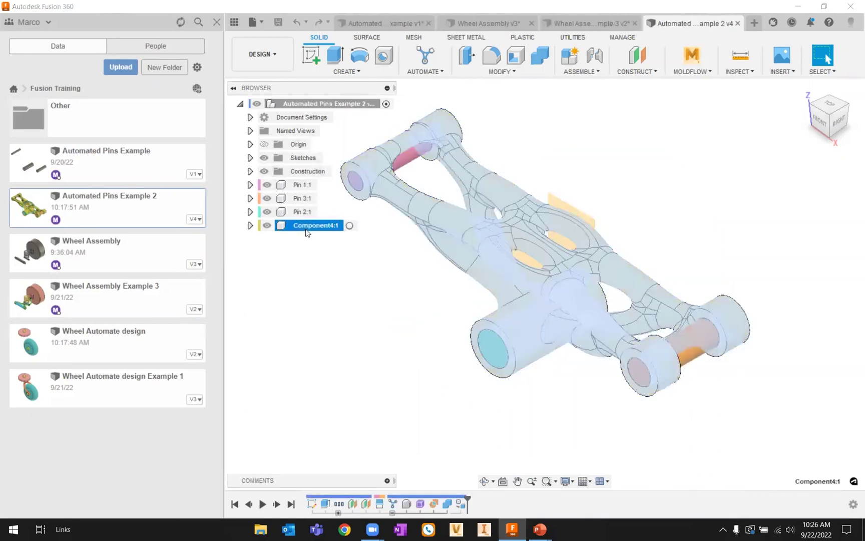
{"action": "left_click", "coordinate": [349, 225]}
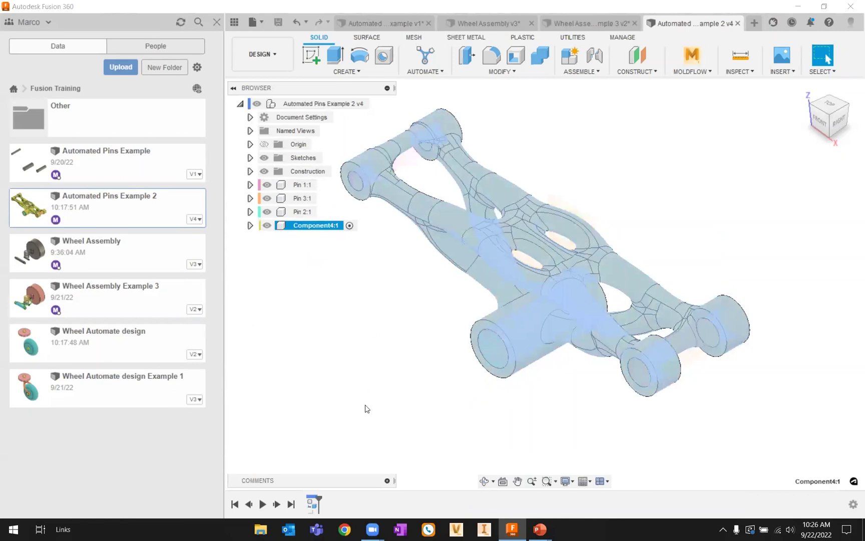
{"action": "middle_click_drag", "start_coordinate": [317, 266], "coordinate": [396, 302]}
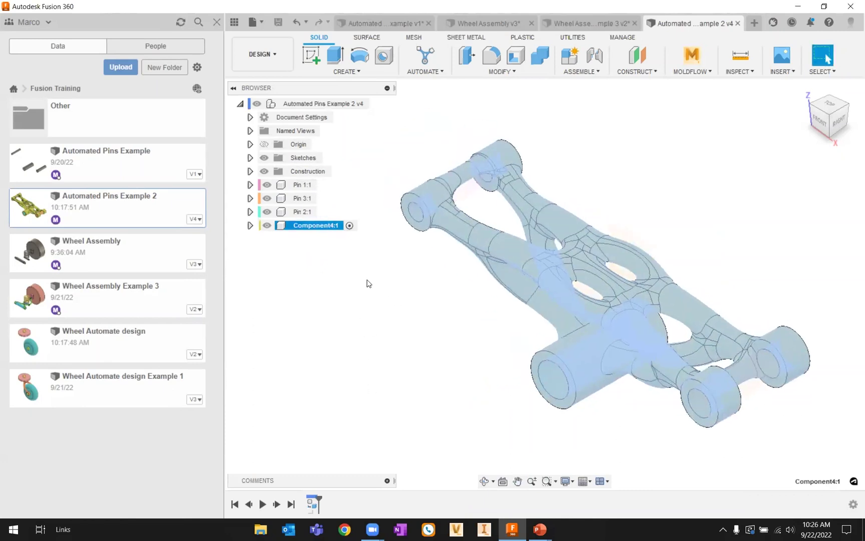
{"action": "left_click", "coordinate": [490, 308]}
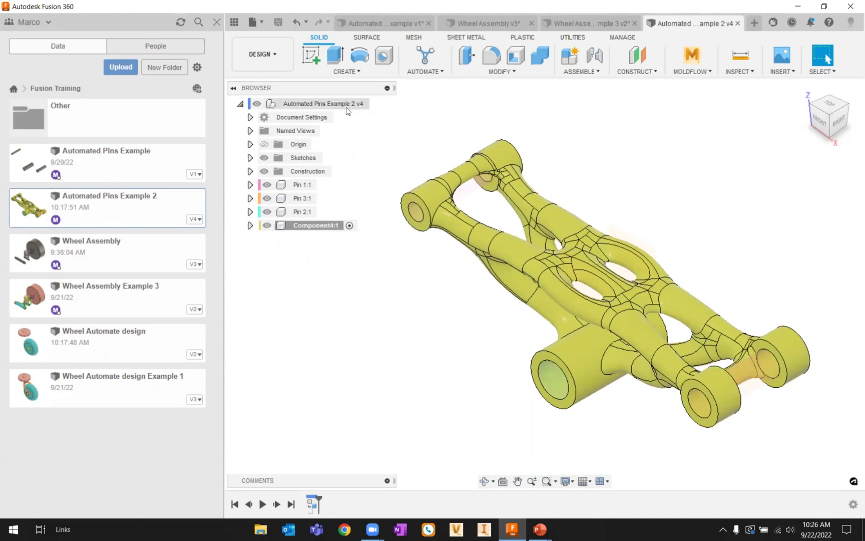
{"action": "double_click", "coordinate": [375, 104]}
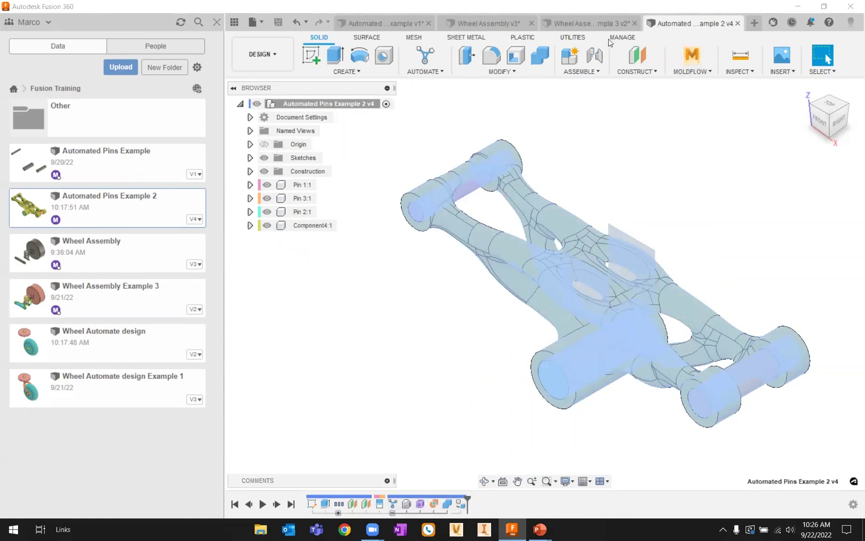
Return to the Wheel Assembly Example 3 design, and switch to the PowerPoint presentation to advance past the Demonstration slide.
{"action": "left_click", "coordinate": [598, 20]}
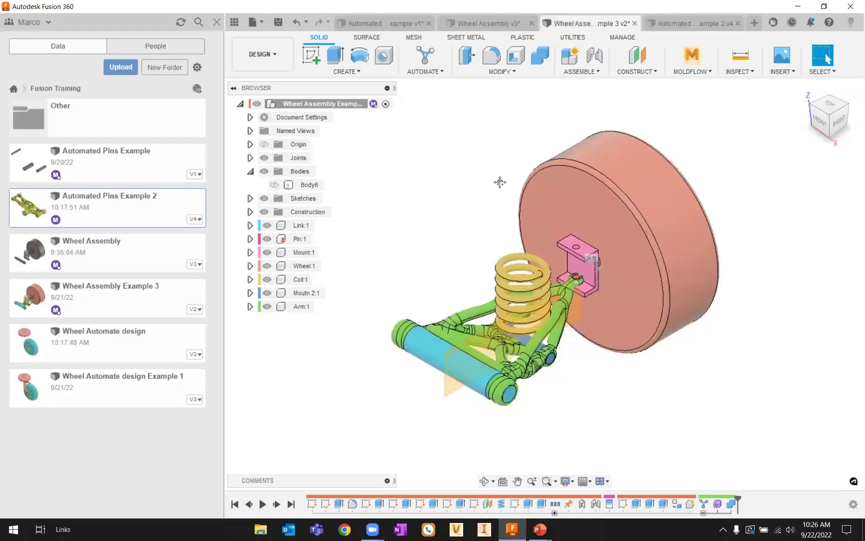
{"action": "key", "text": "alt+Tab"}
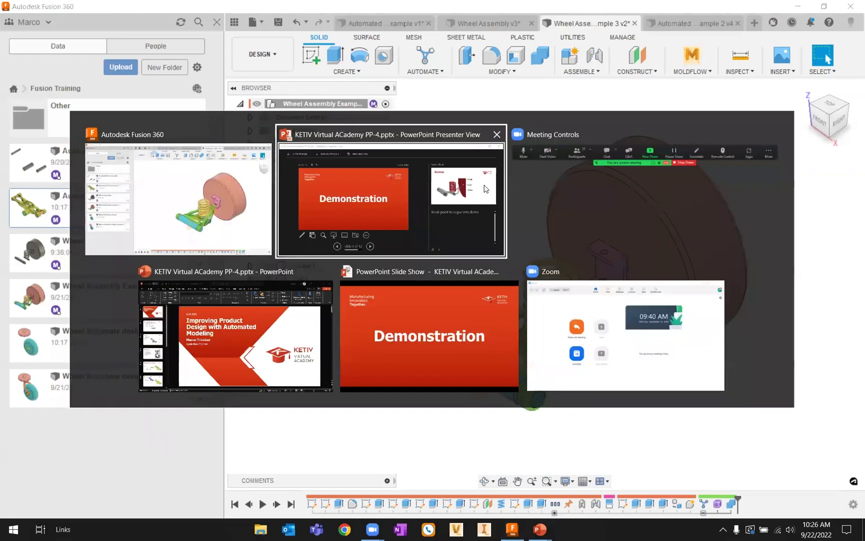
{"action": "key", "text": "Right"}
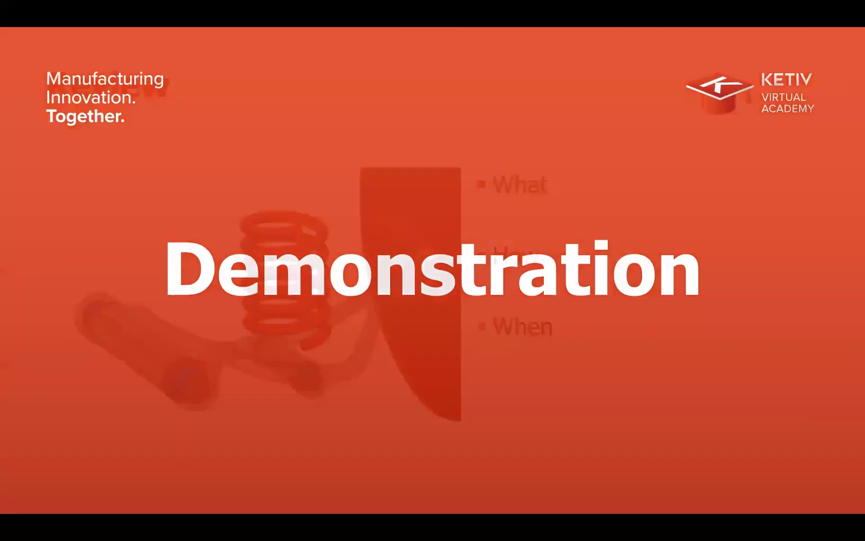